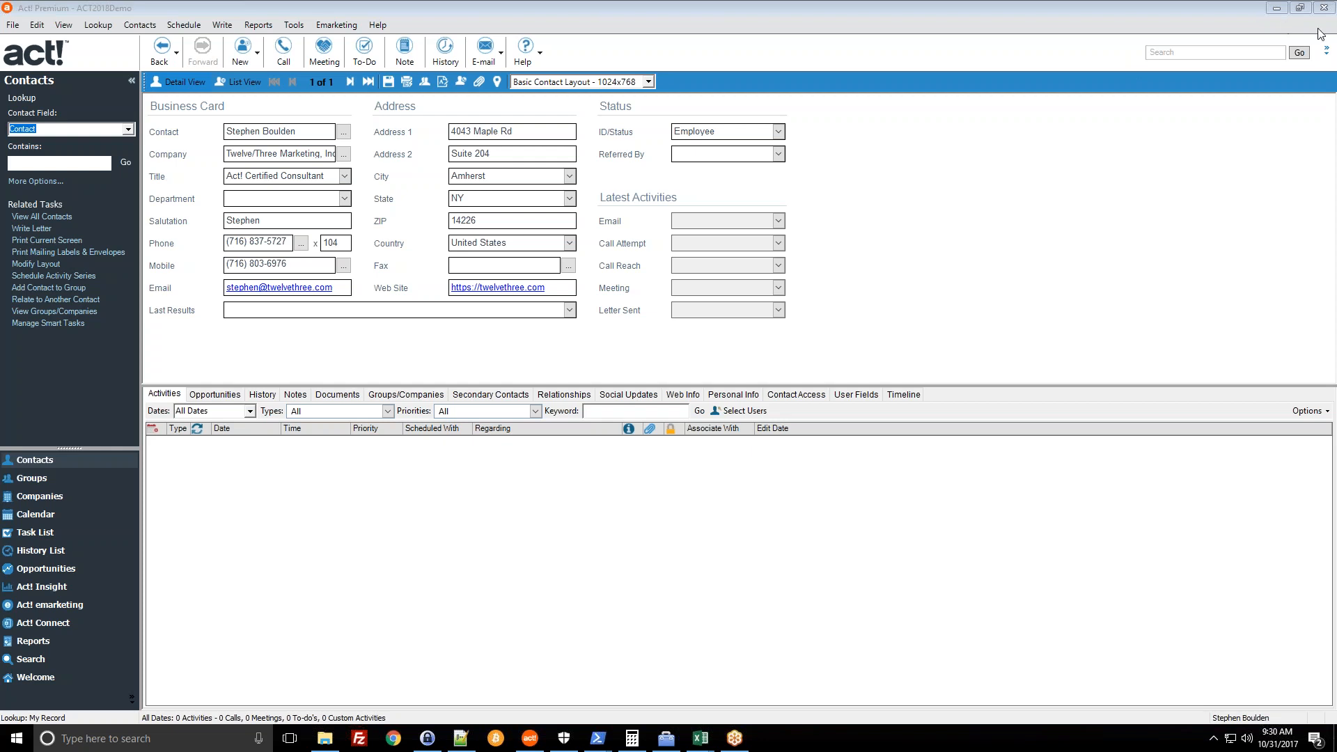
- Leave the contact's Company field and switch to the Companies view showing Ace Pet Store Franchises
left_click(787, 3)
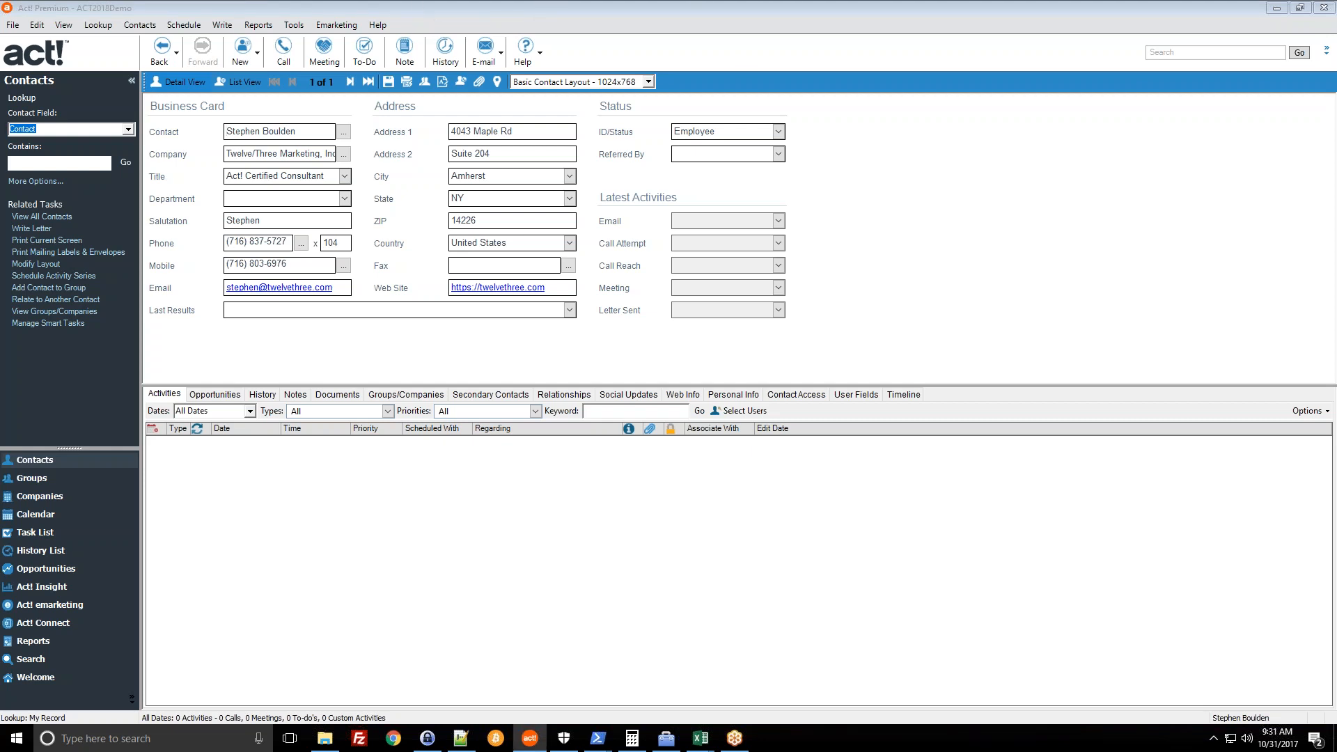
left_click(239, 154)
left_click(261, 162)
key("Home")
left_click(48, 495)
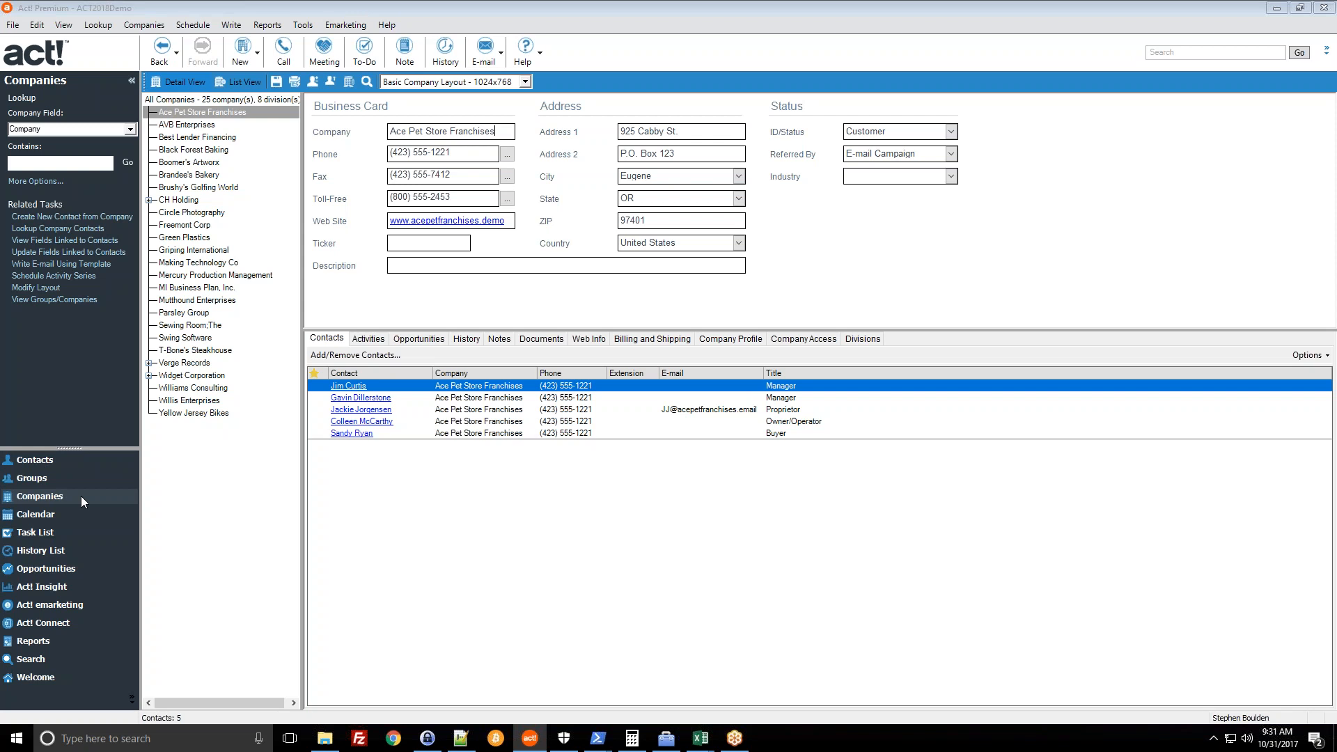
- Return to the Contacts view and list all contacts
left_click(62, 465)
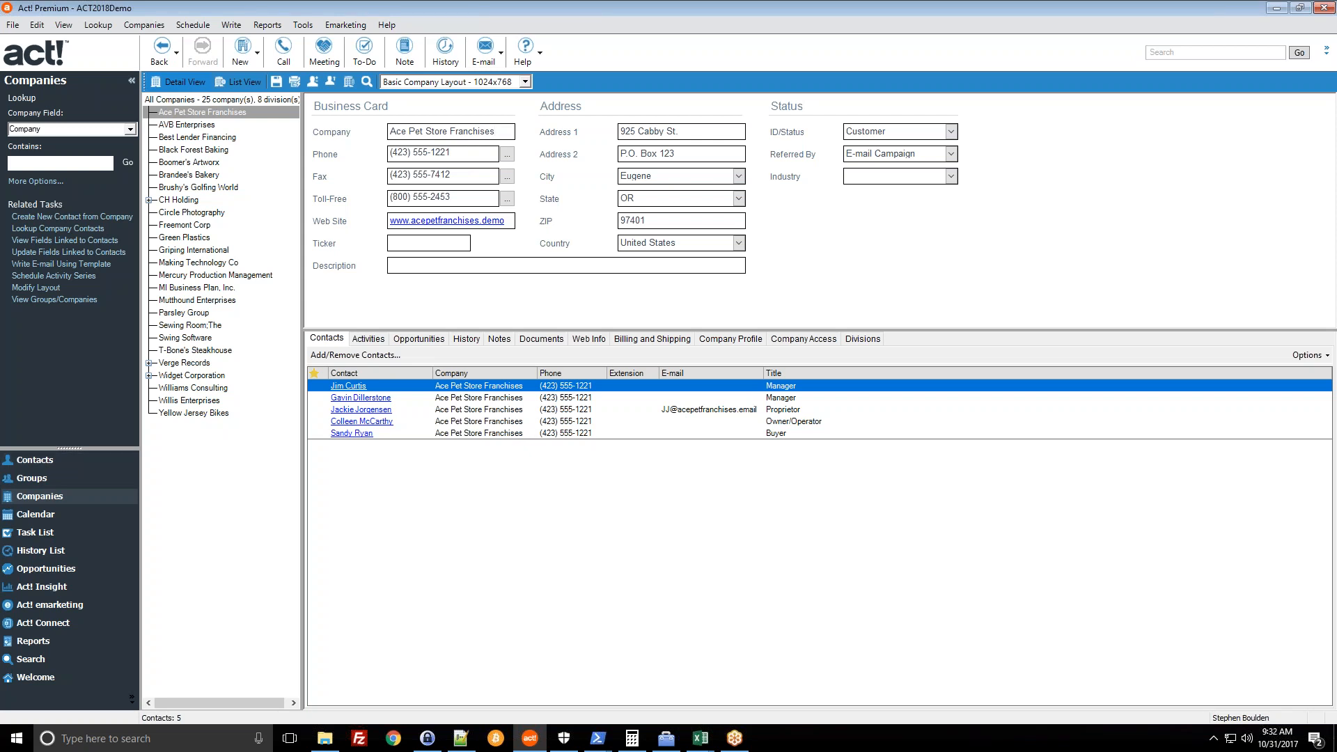
left_click(45, 461)
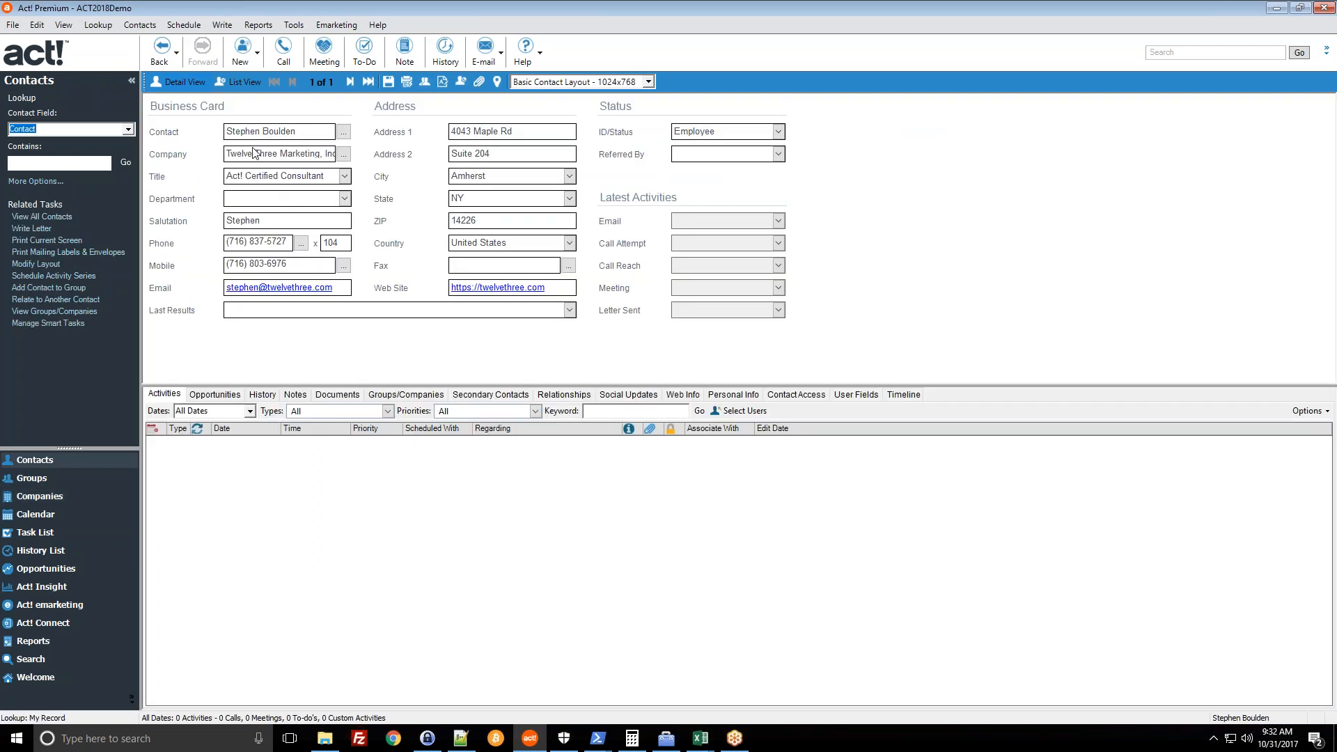
left_click(243, 82)
left_click(41, 217)
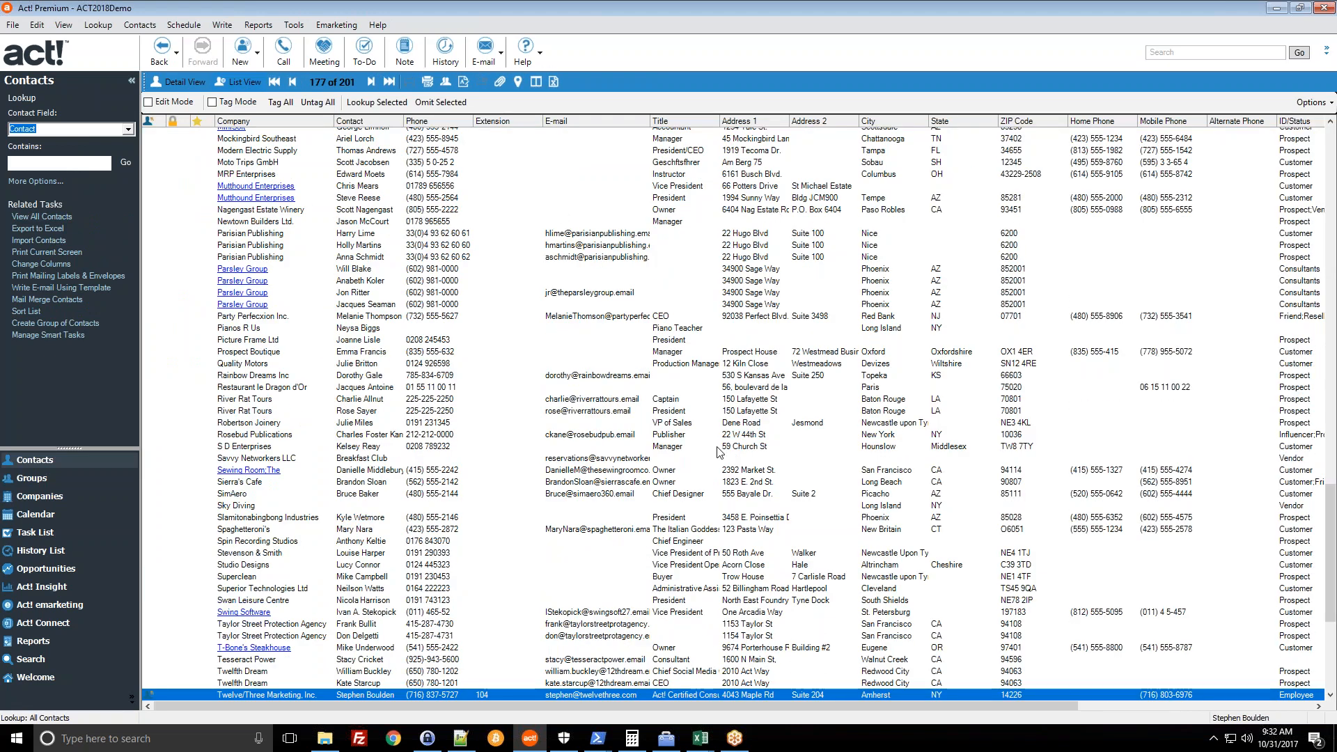
- List all companies, return to Ace Pet Store Franchises' detail view, and open its Manager contact
left_click(43, 497)
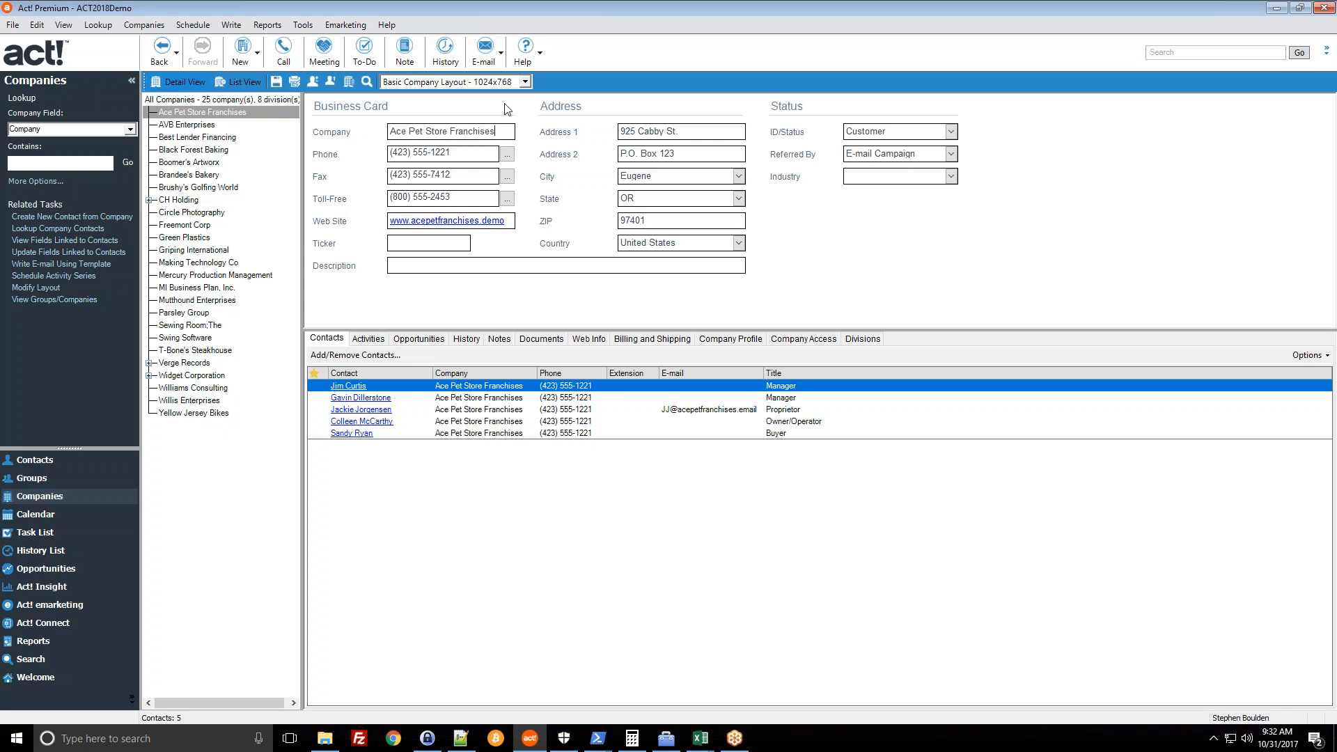
left_click(166, 100)
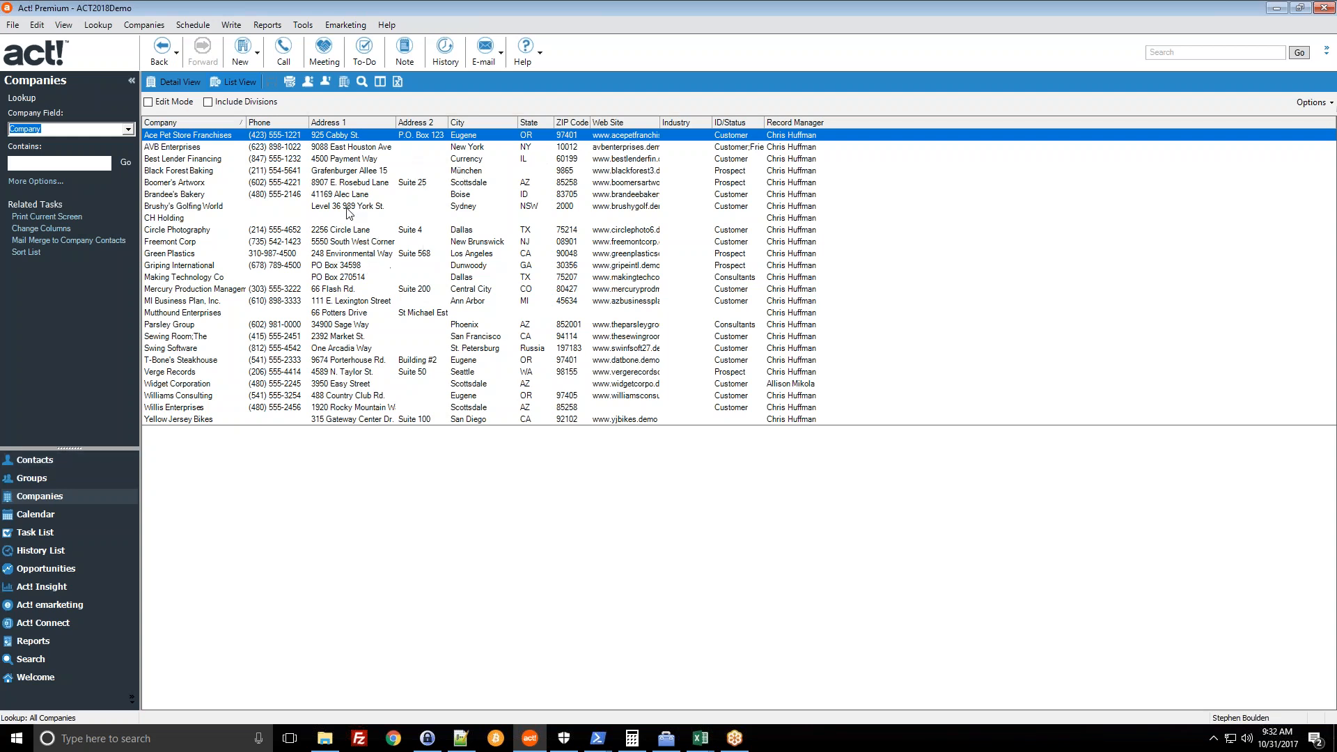
left_click(174, 86)
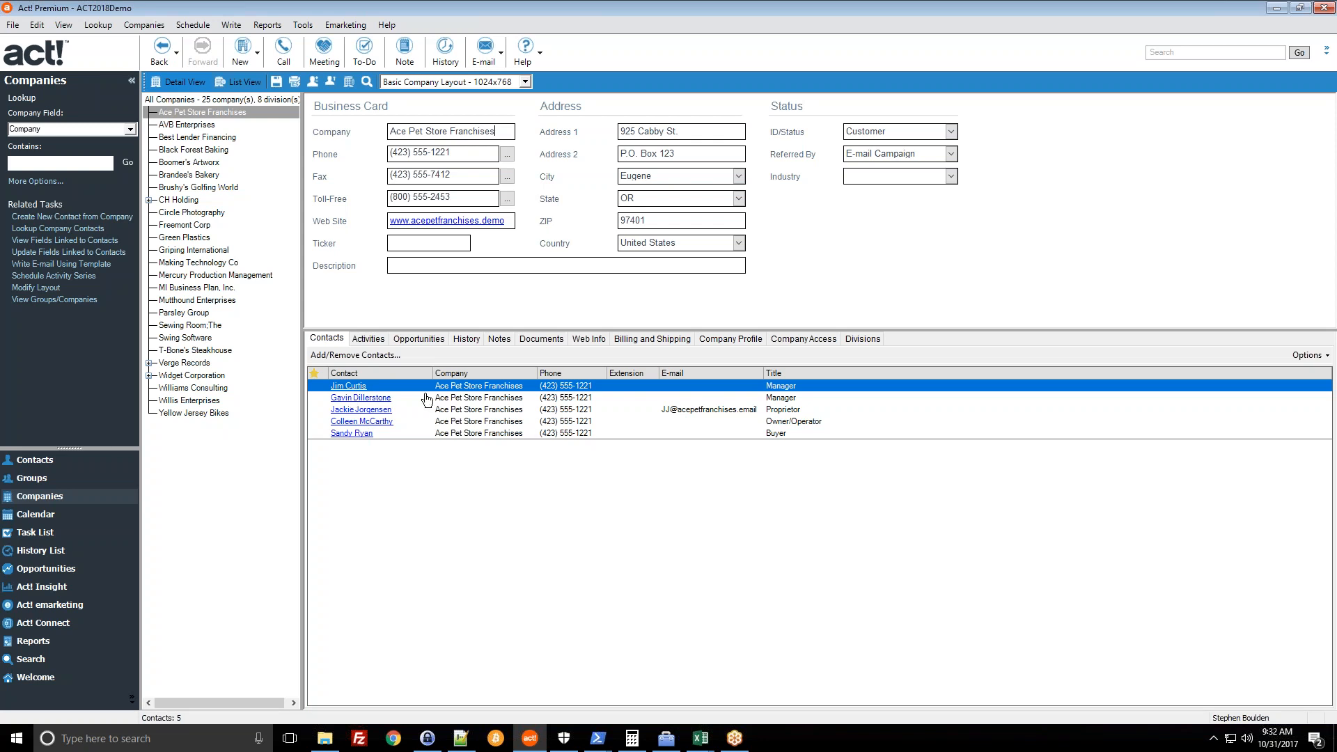
left_click(355, 400)
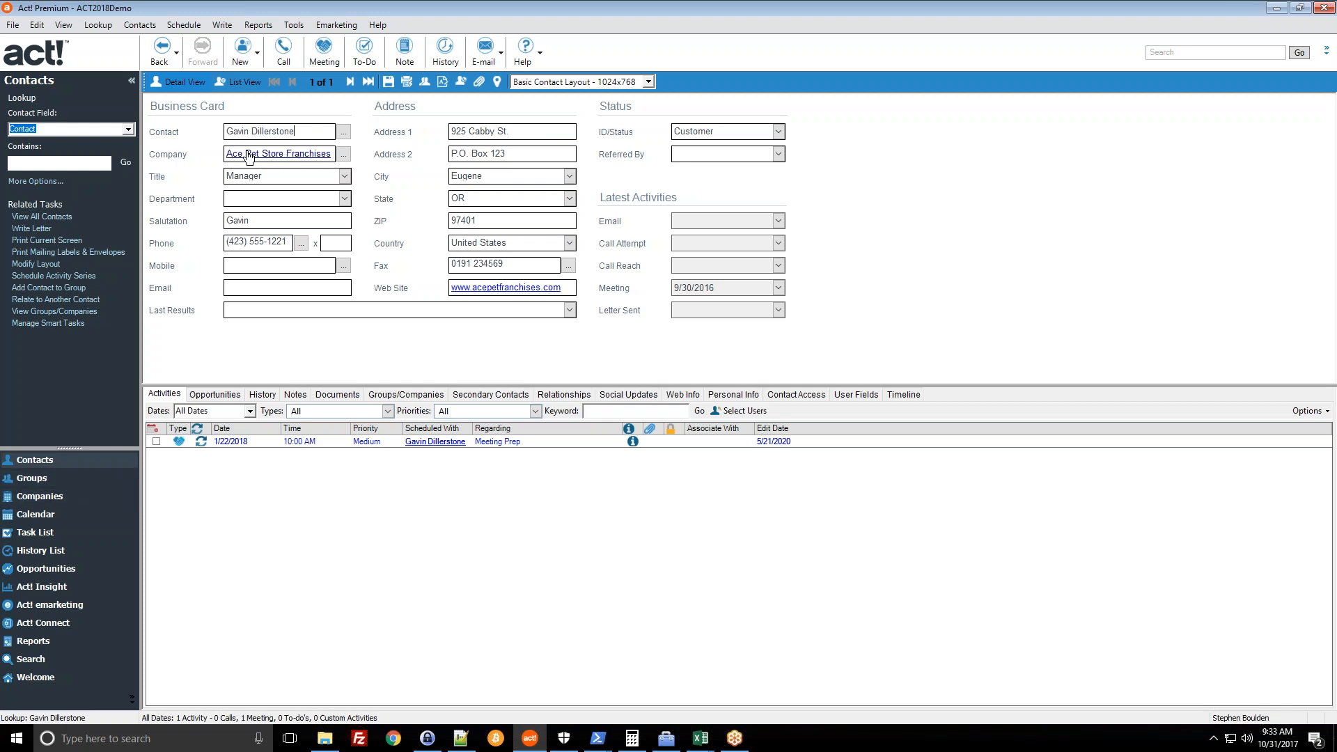
- Look up My Record, then go back to the Ace Pet Store Franchises company record
left_click(100, 26)
left_click(120, 42)
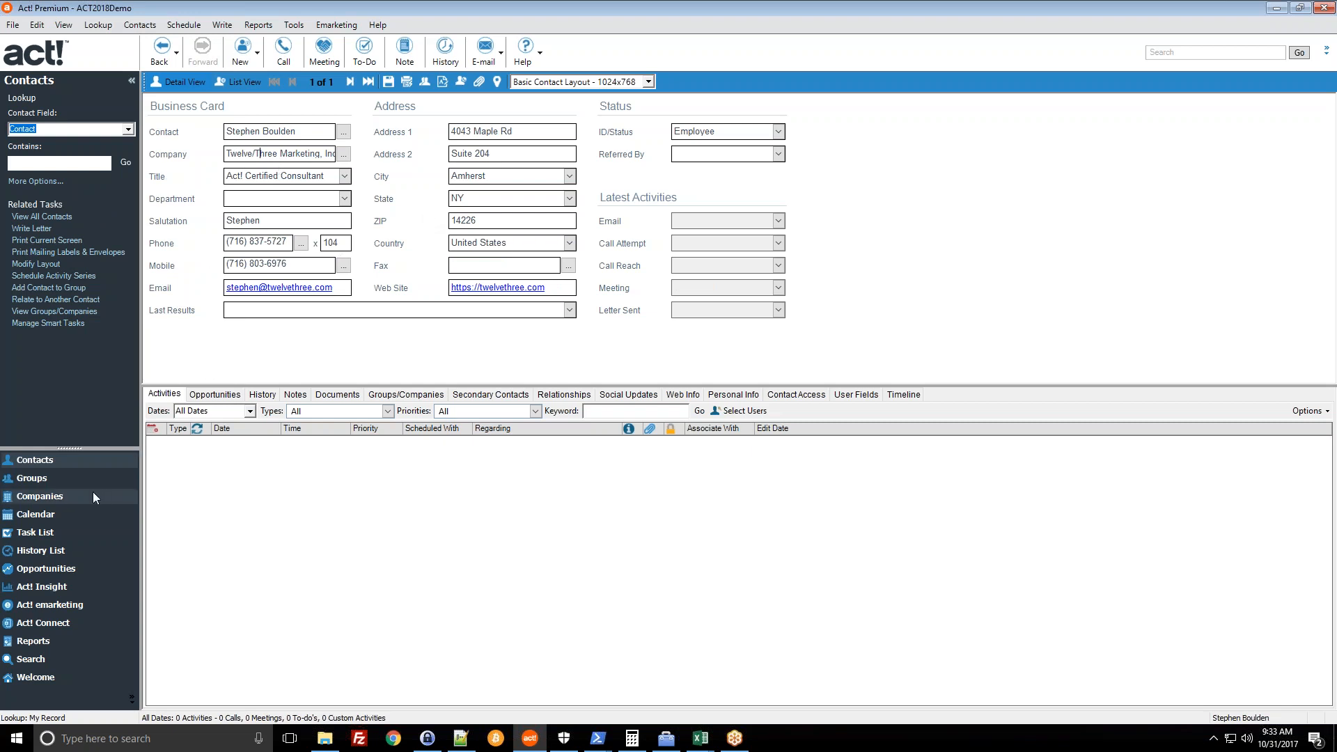
left_click(39, 497)
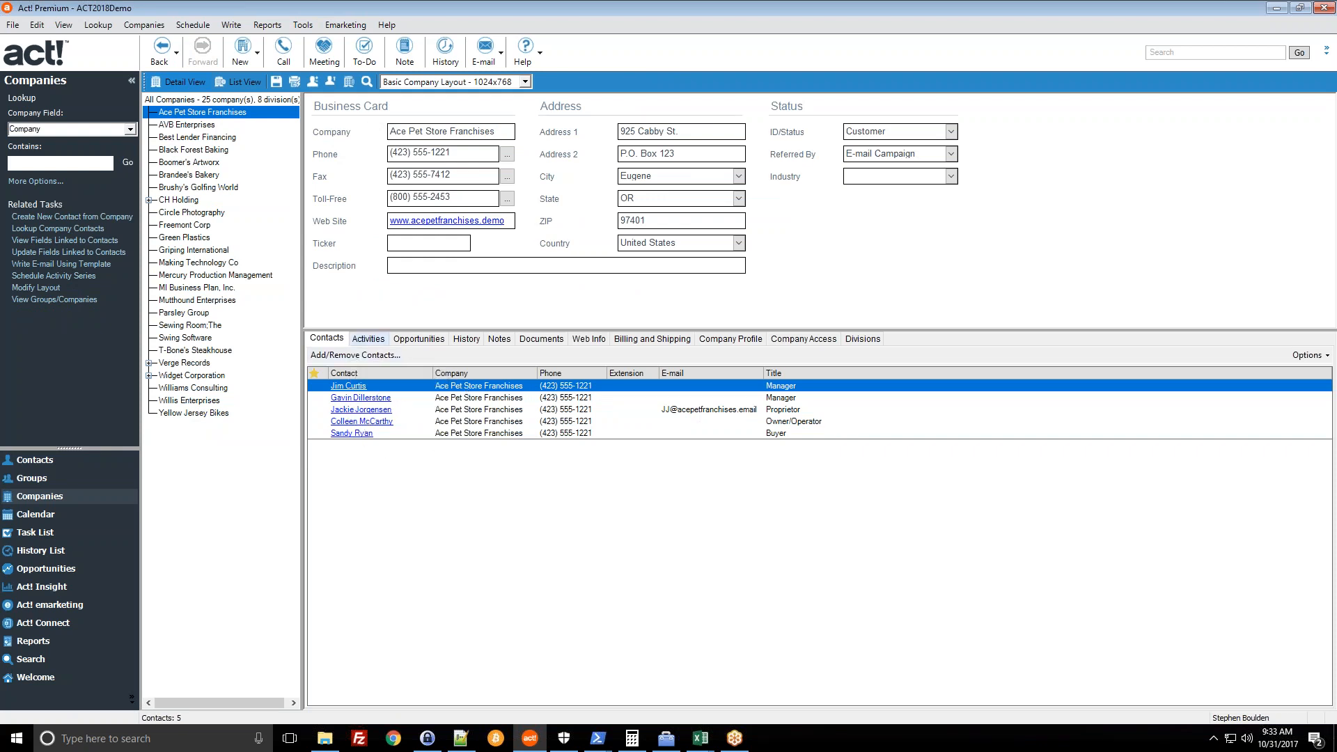
- Review Ace Pet Store Franchises' 11 opportunities, history records and notes
left_click(436, 341)
left_click(458, 340)
left_click(422, 339)
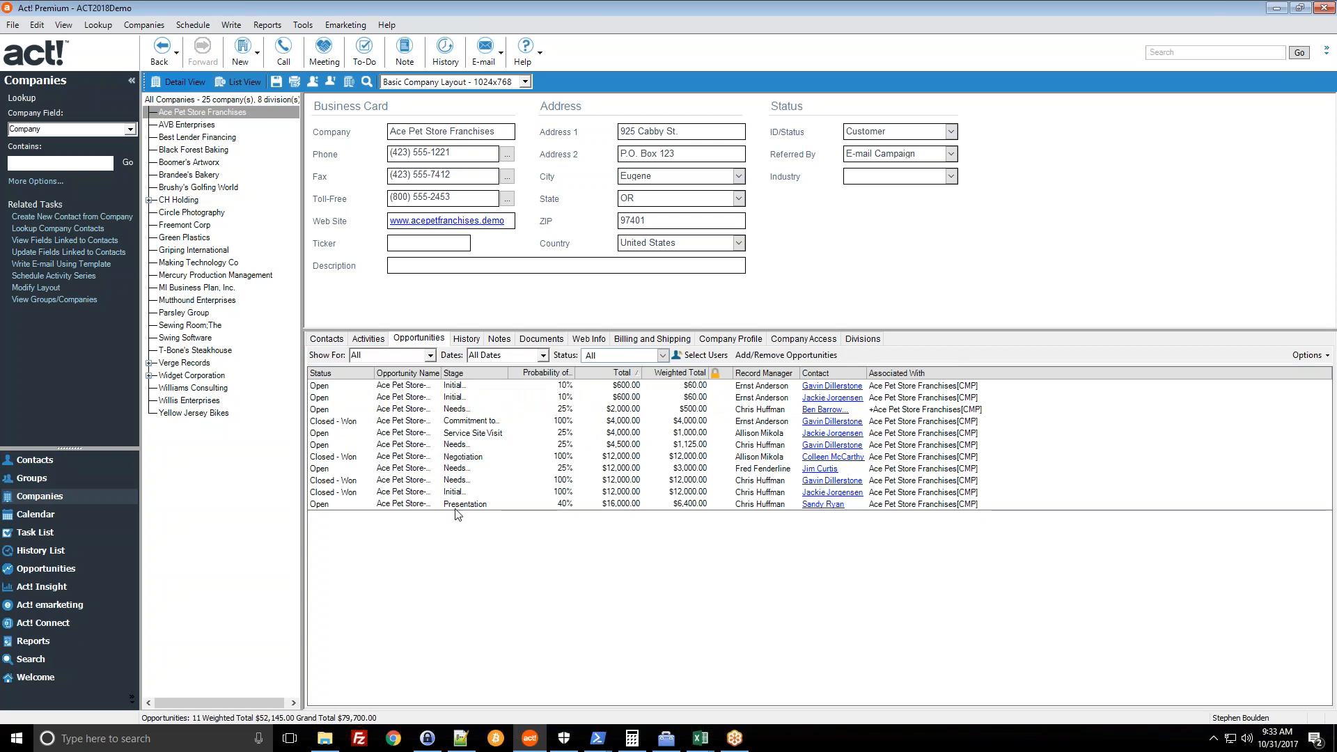
left_click(328, 339)
left_click(407, 340)
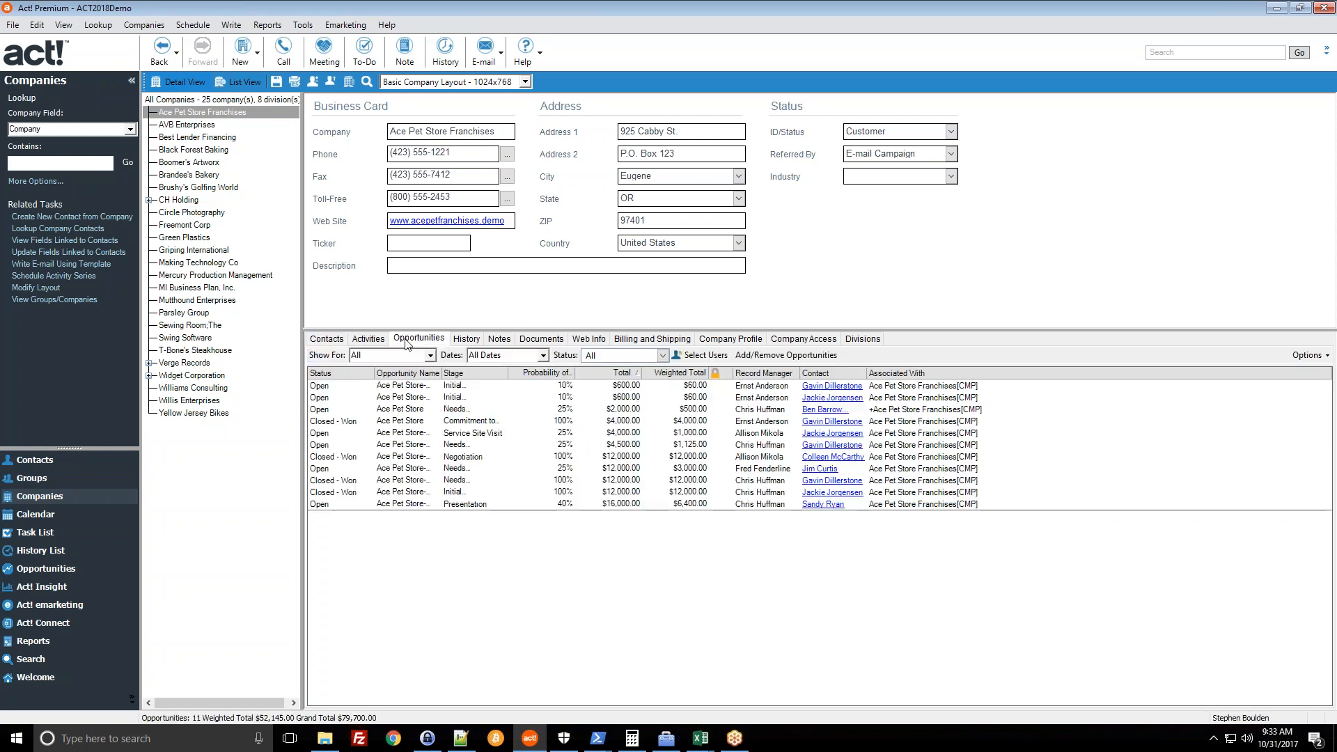
left_click(466, 339)
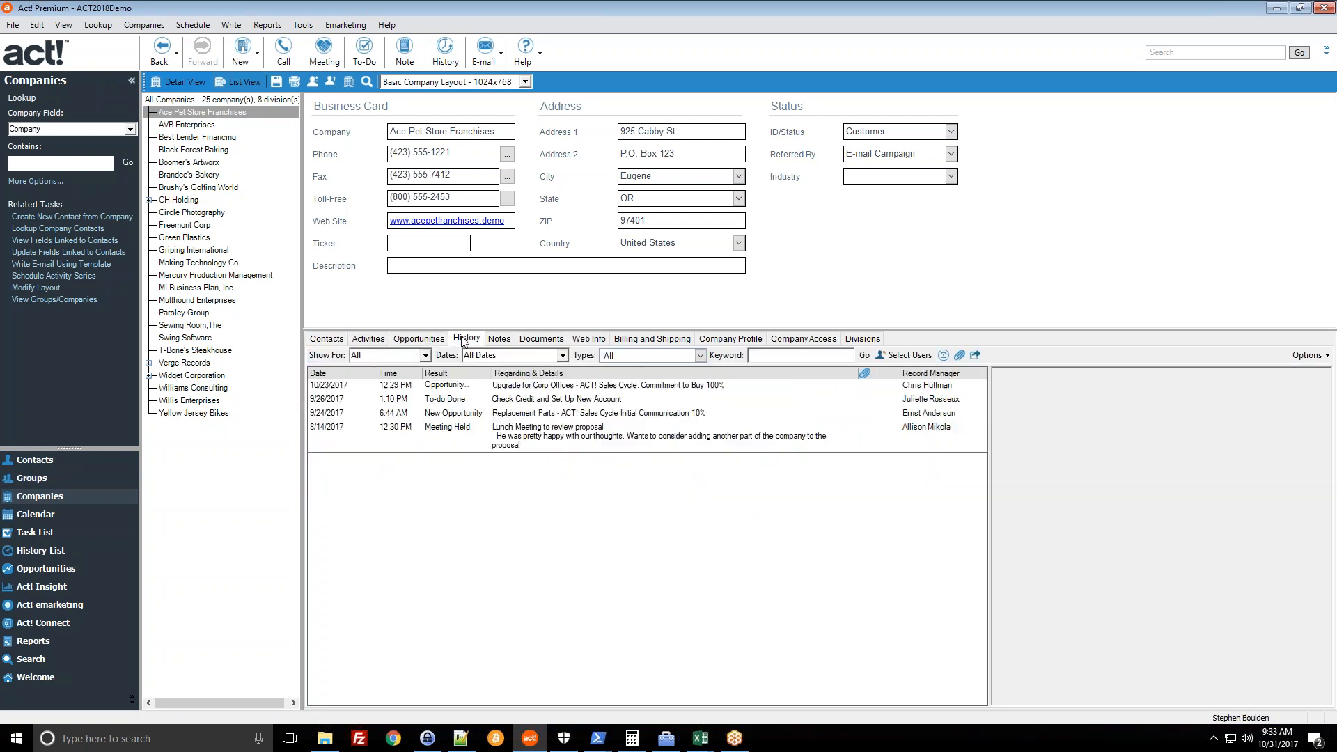
left_click(497, 340)
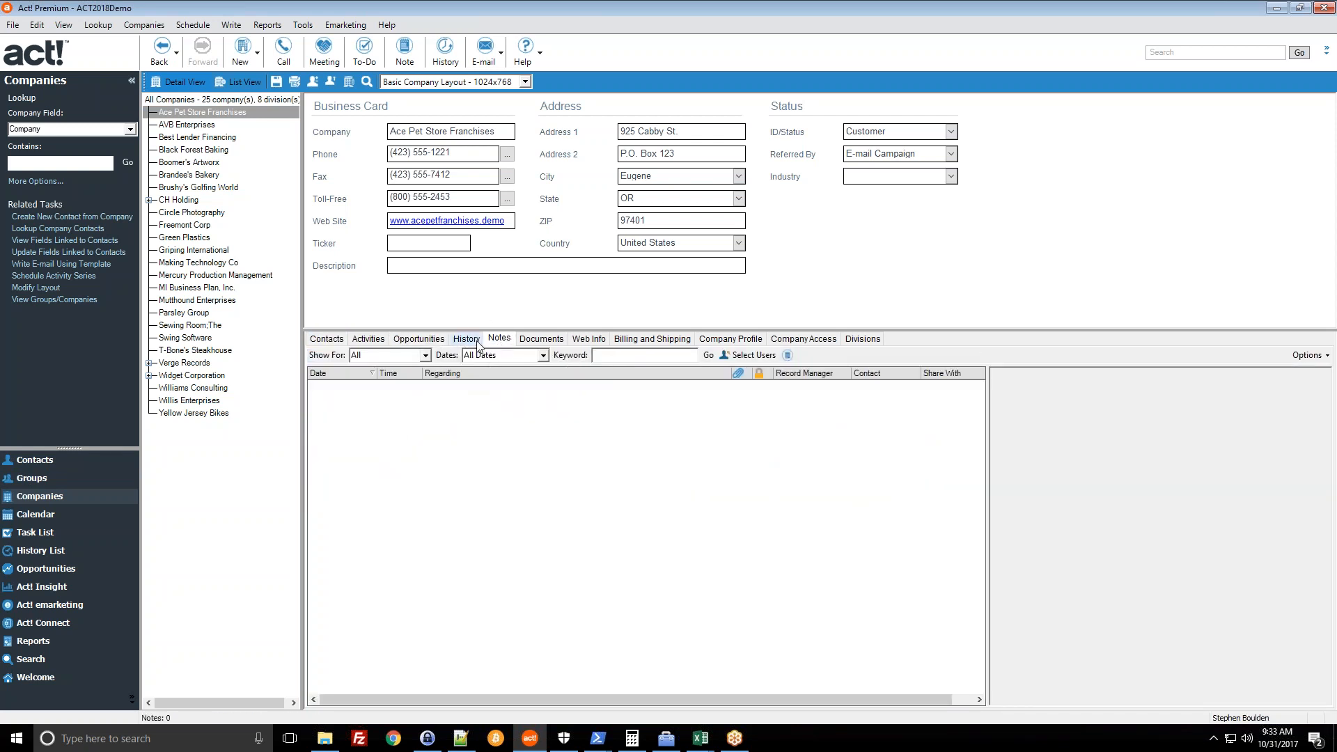
- Browse through the other companies in the company tree, including CH Holding and its divisions
left_click(209, 126)
left_click(209, 138)
left_click(210, 151)
left_click(212, 163)
left_click(213, 175)
left_click(216, 187)
left_click(219, 200)
left_click(220, 240)
left_click(215, 277)
- Return to Ace Pet Store Franchises and open its second listed Manager contact's notes
left_click(196, 114)
left_click(326, 338)
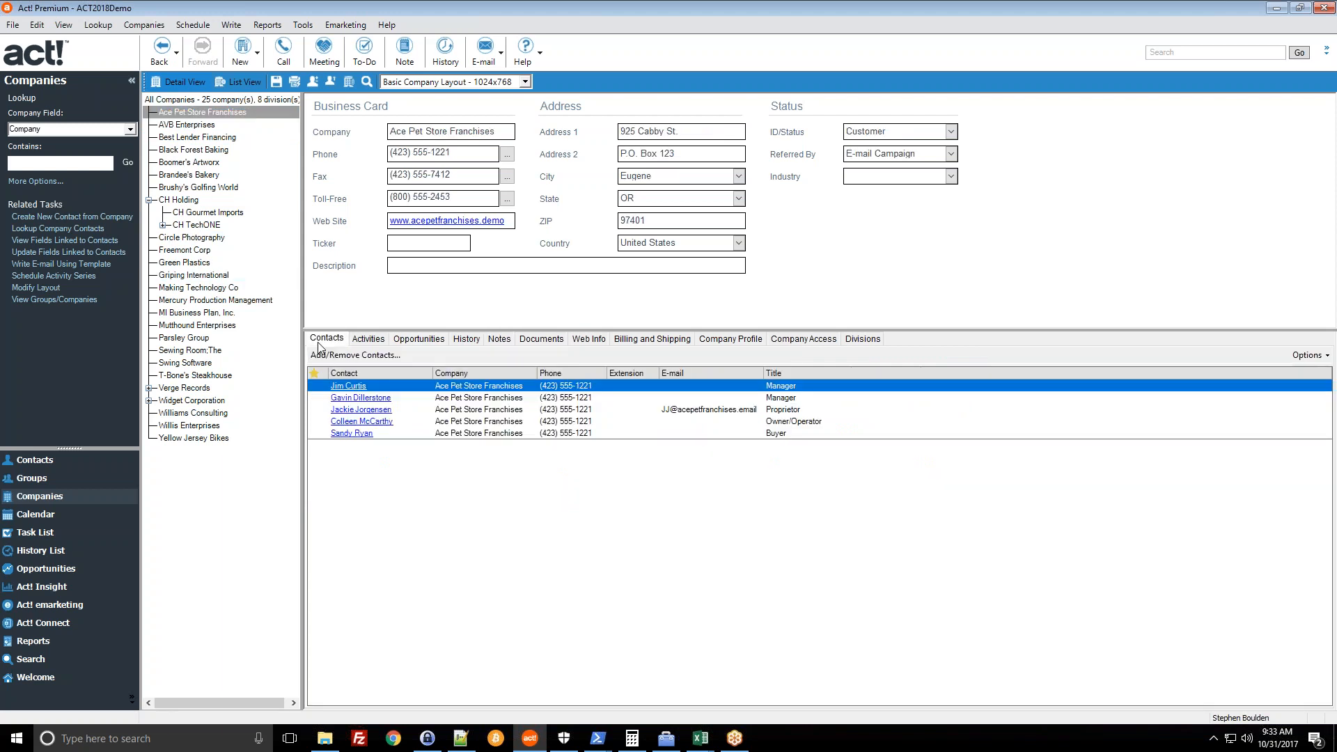
left_click(325, 398)
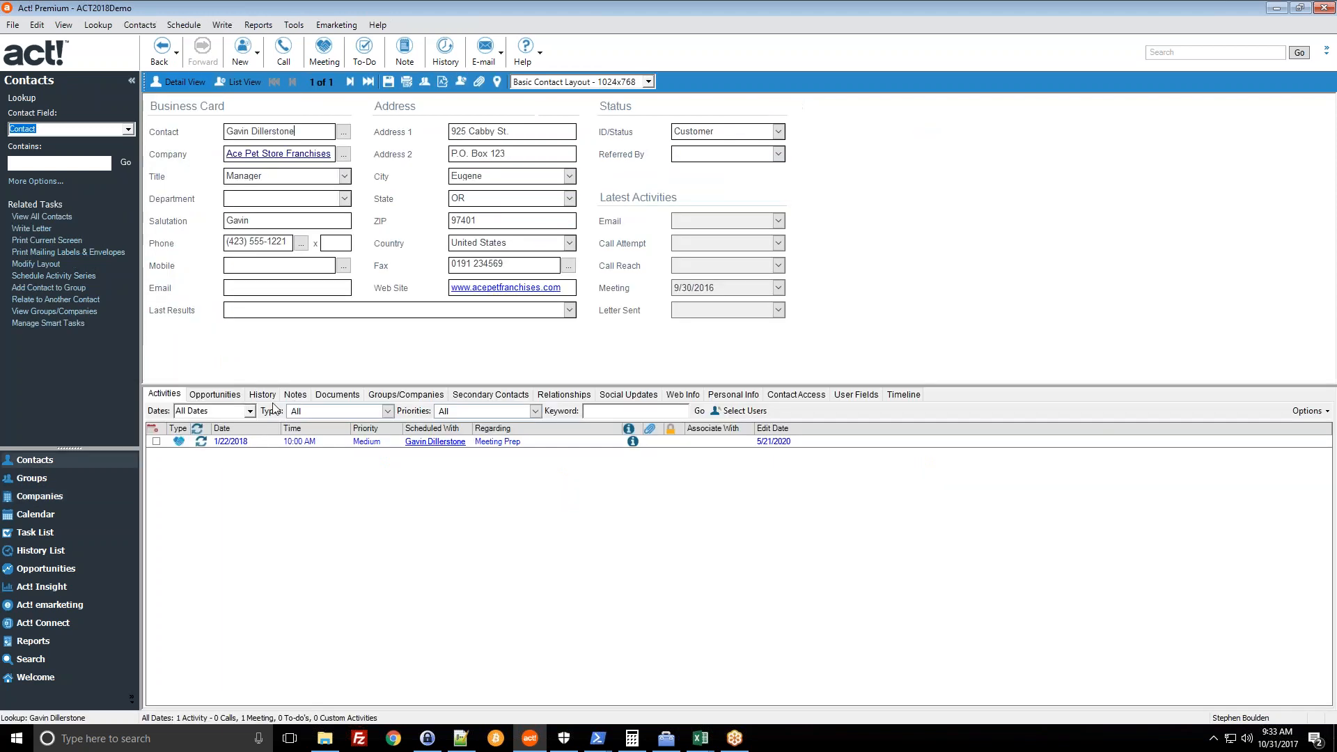
left_click(292, 397)
- Insert a 'sample note' on the Manager contact, then open Ace Pet Store Franchises' notes
left_click(499, 411)
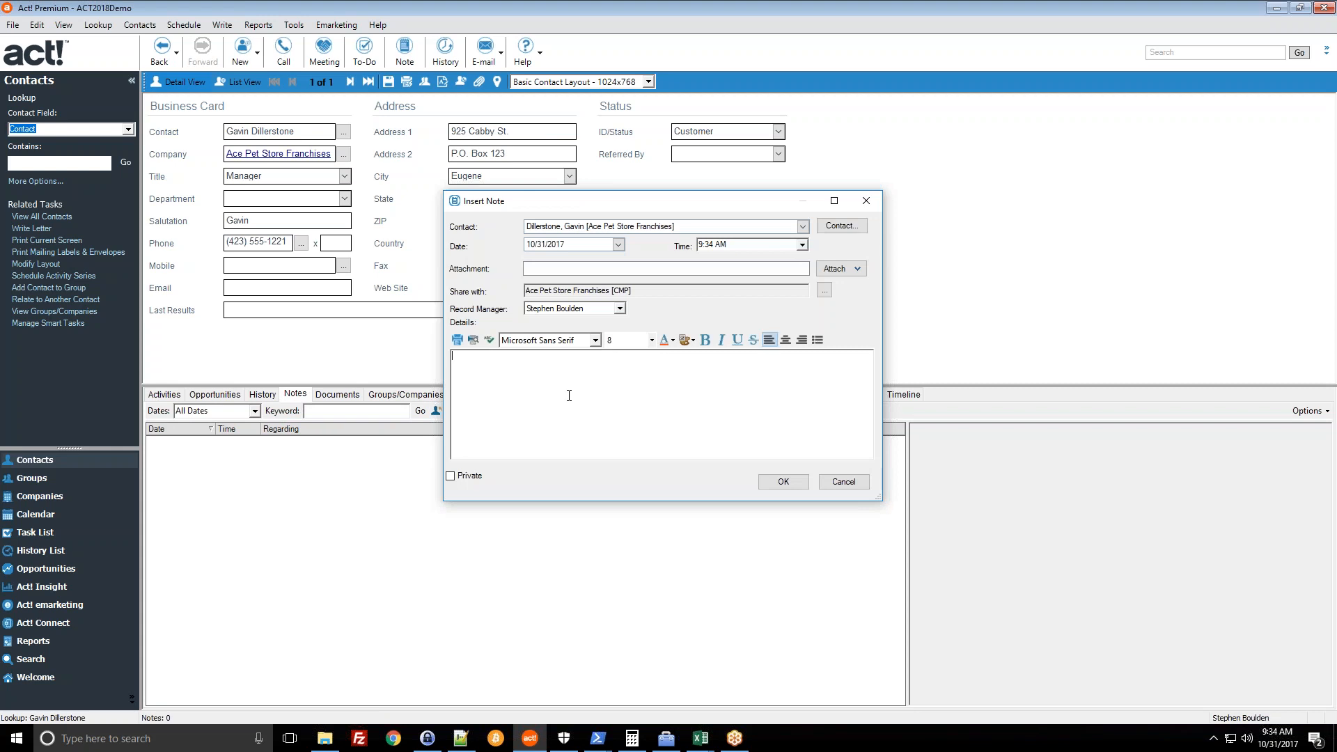
left_click(792, 488)
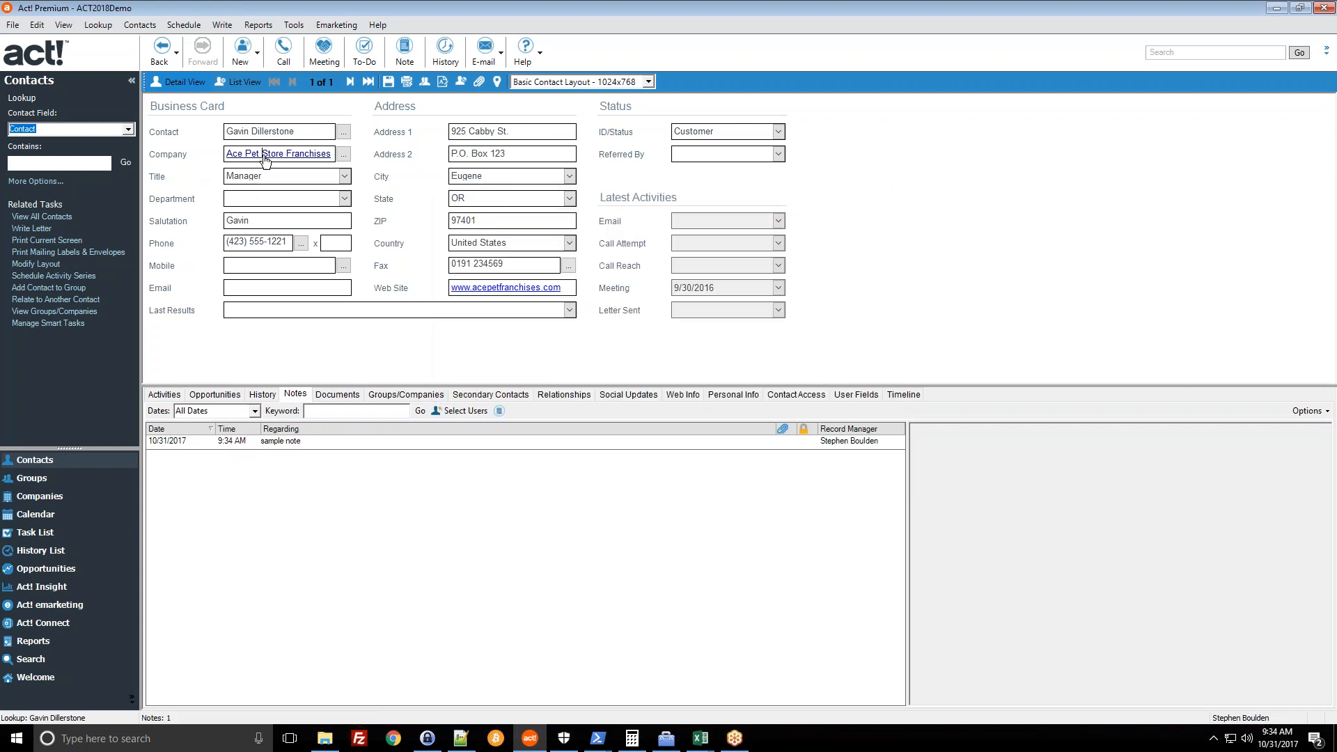
left_click(265, 155)
left_click(498, 339)
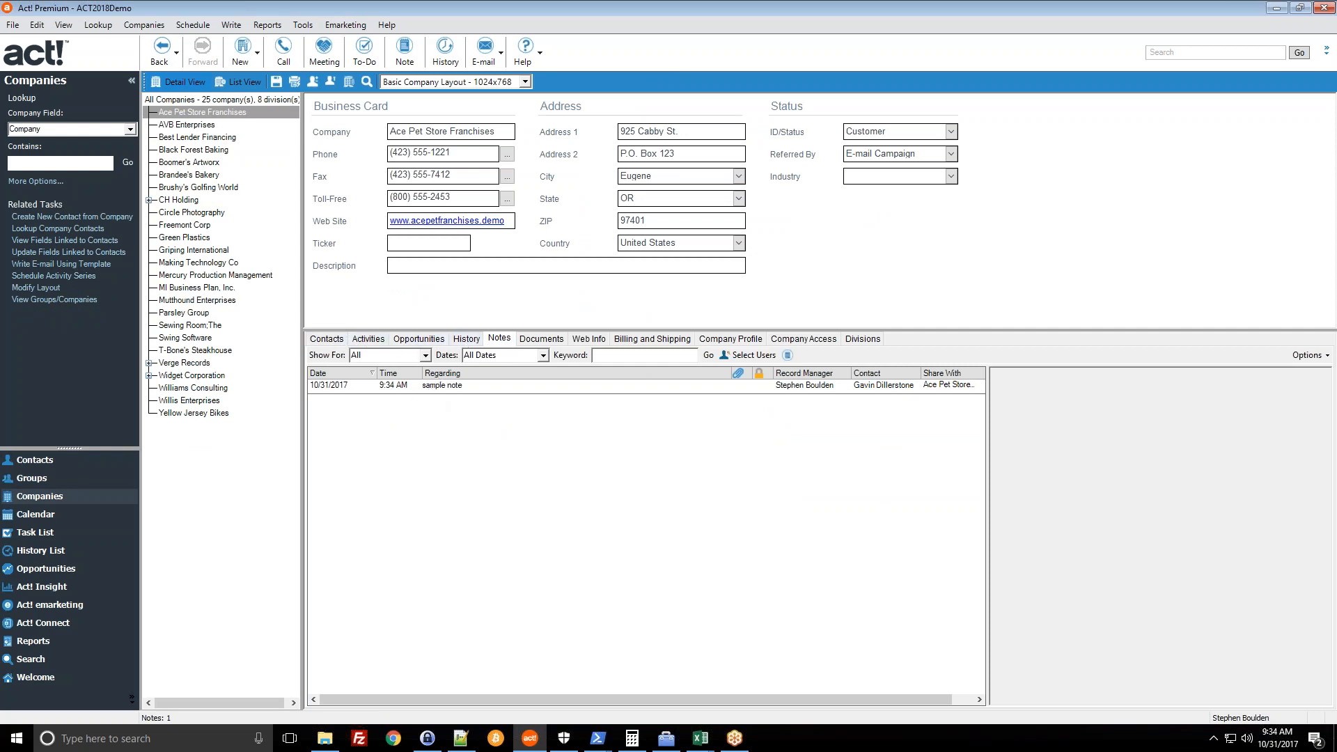
- Confirm the sample note on Ace Pet Store Franchises, then list all 201 contacts
left_click(335, 340)
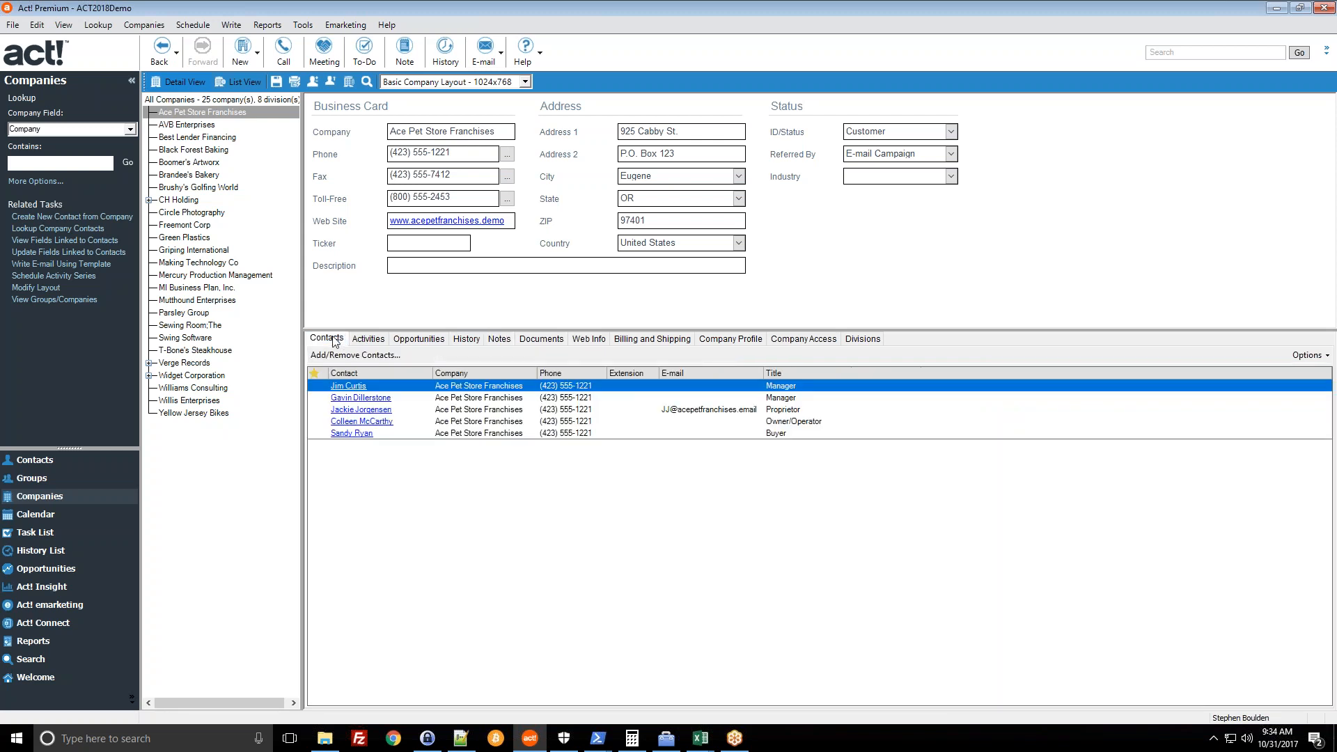
left_click(491, 340)
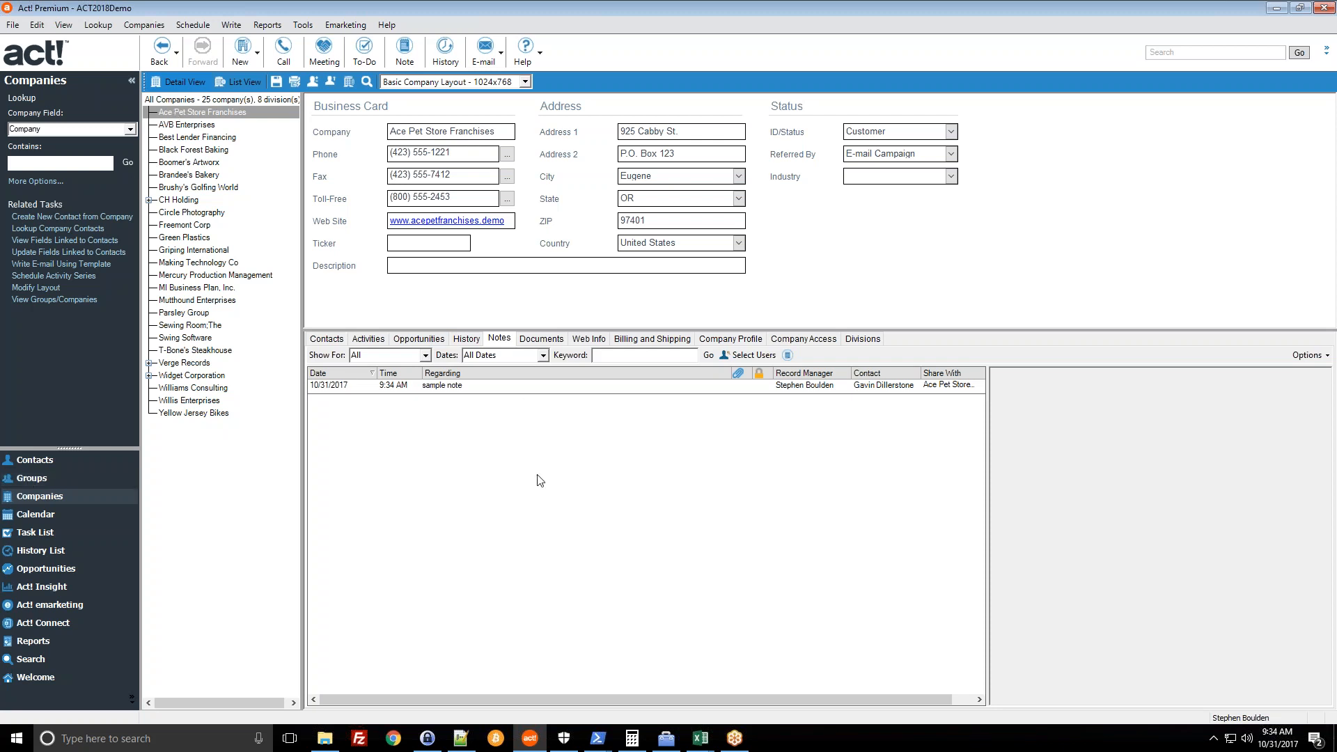
left_click(323, 341)
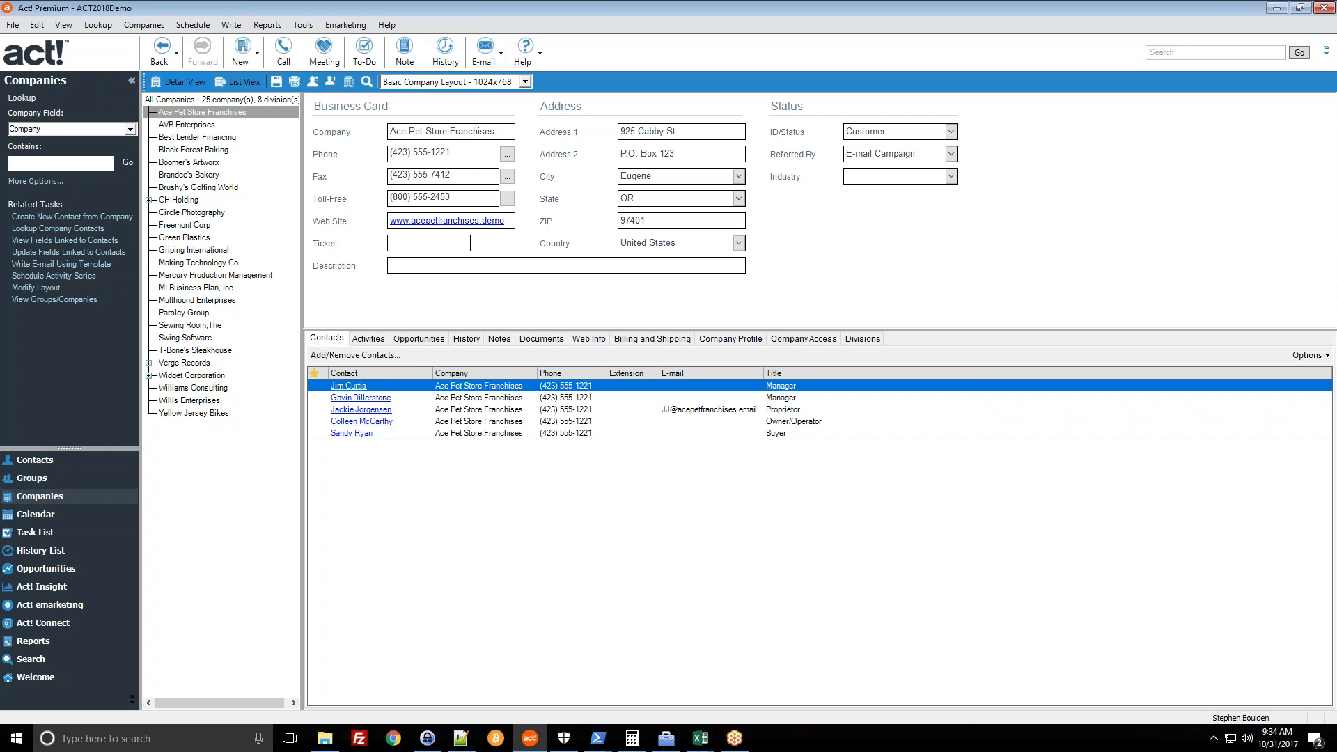
left_click(14, 469)
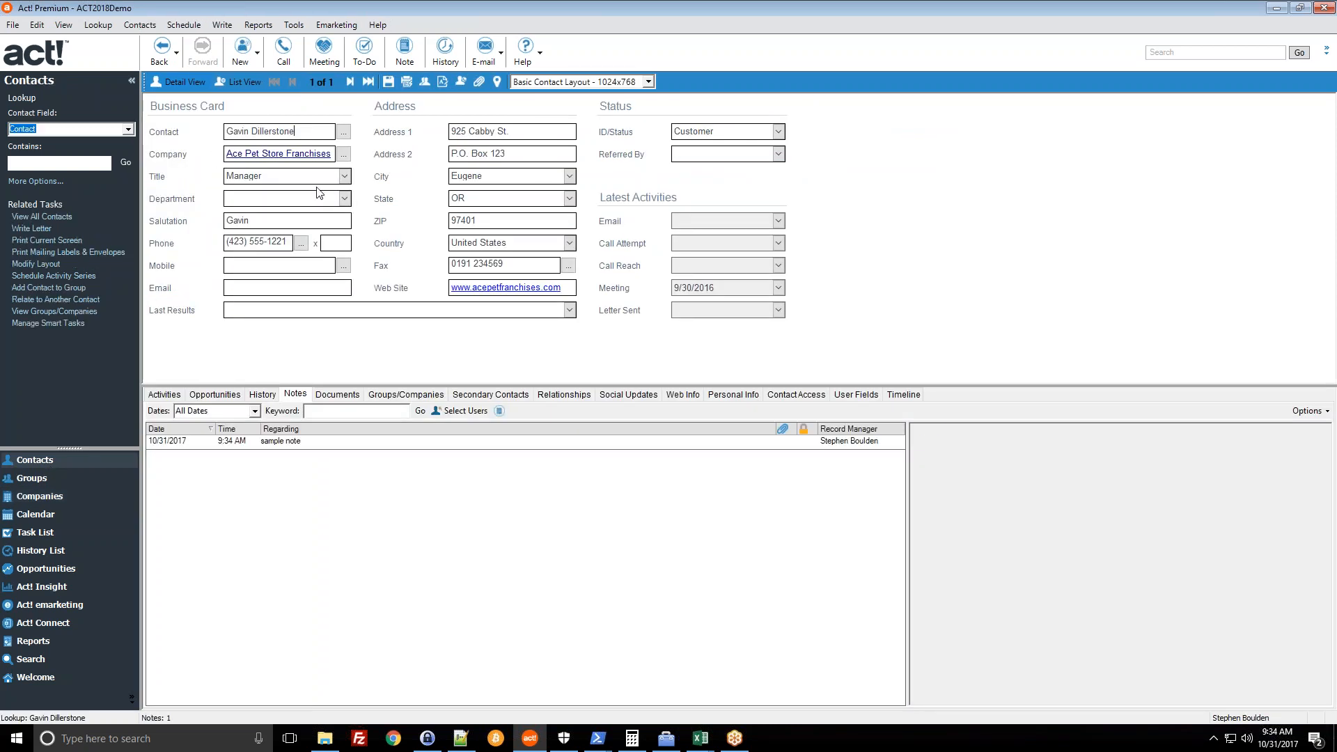
left_click(40, 217)
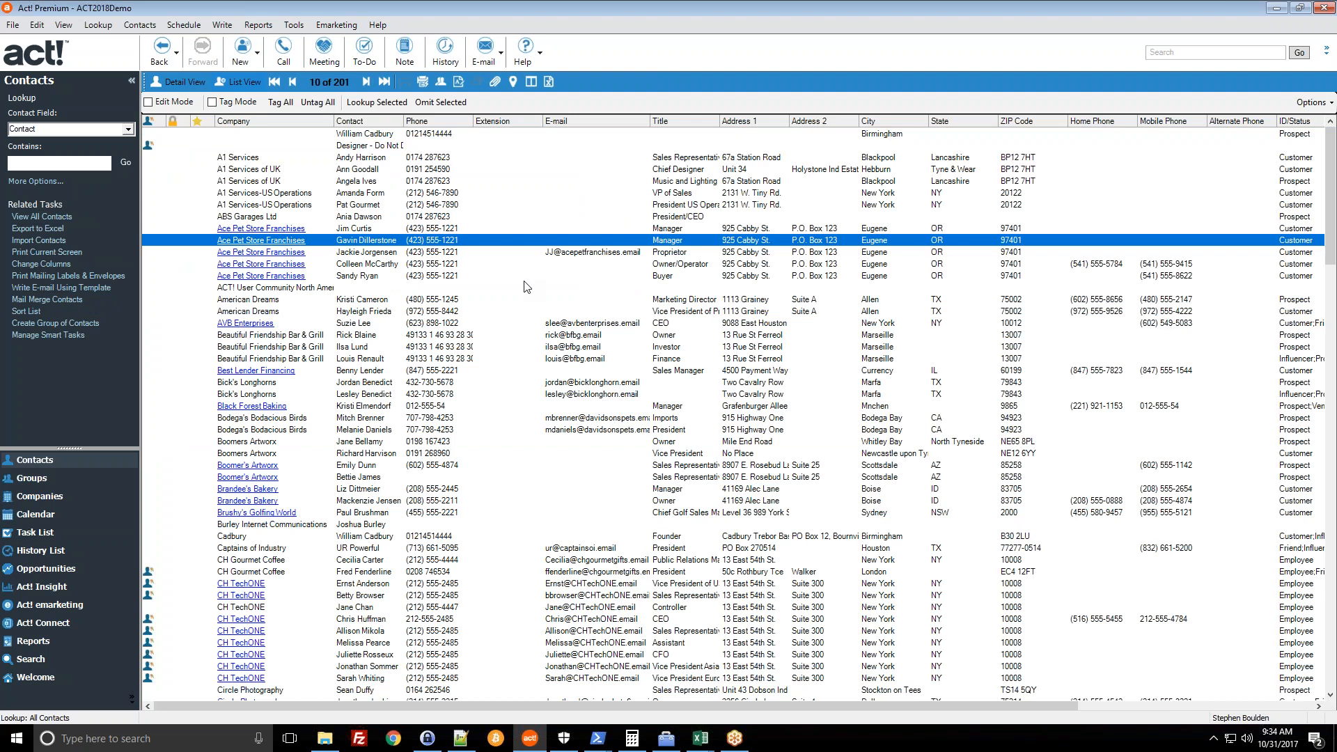
- Open the unnamed ACT! User Community contact, then return to Ace Pet Store Franchises in Companies
left_click(235, 182)
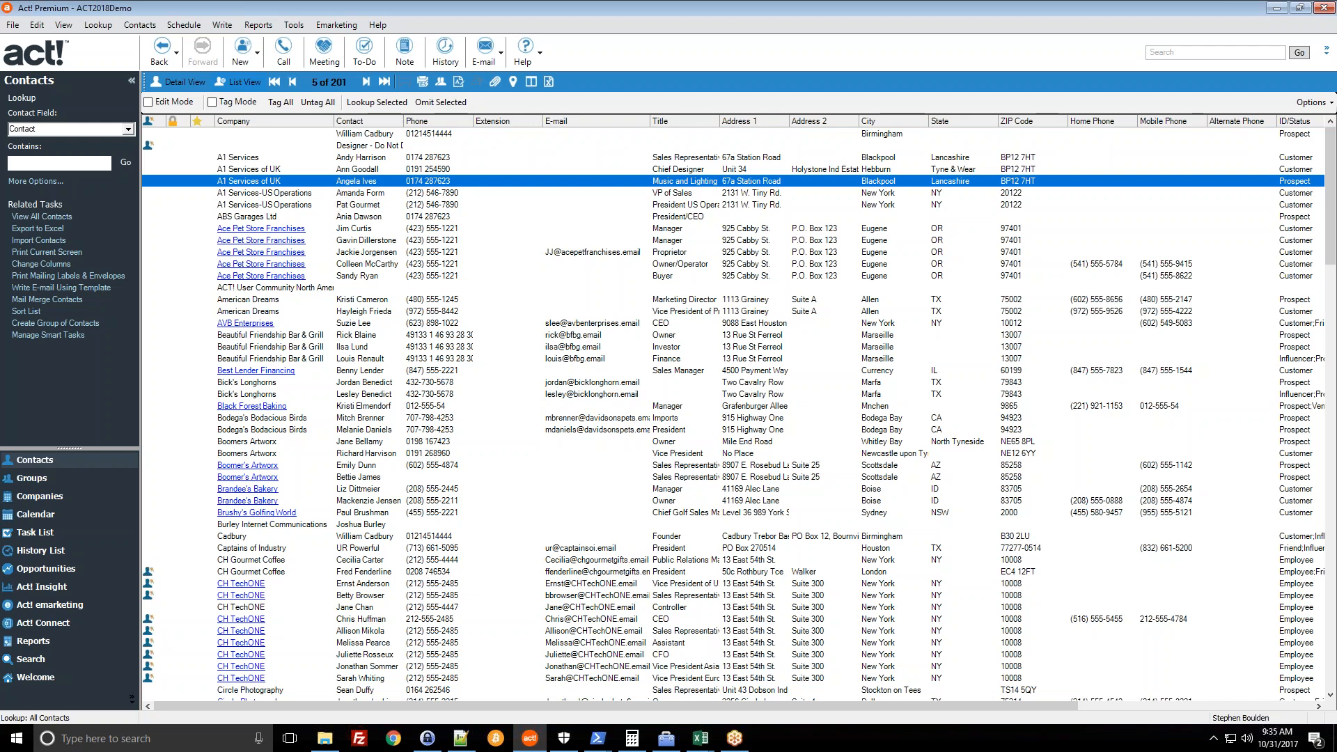
left_click(363, 288)
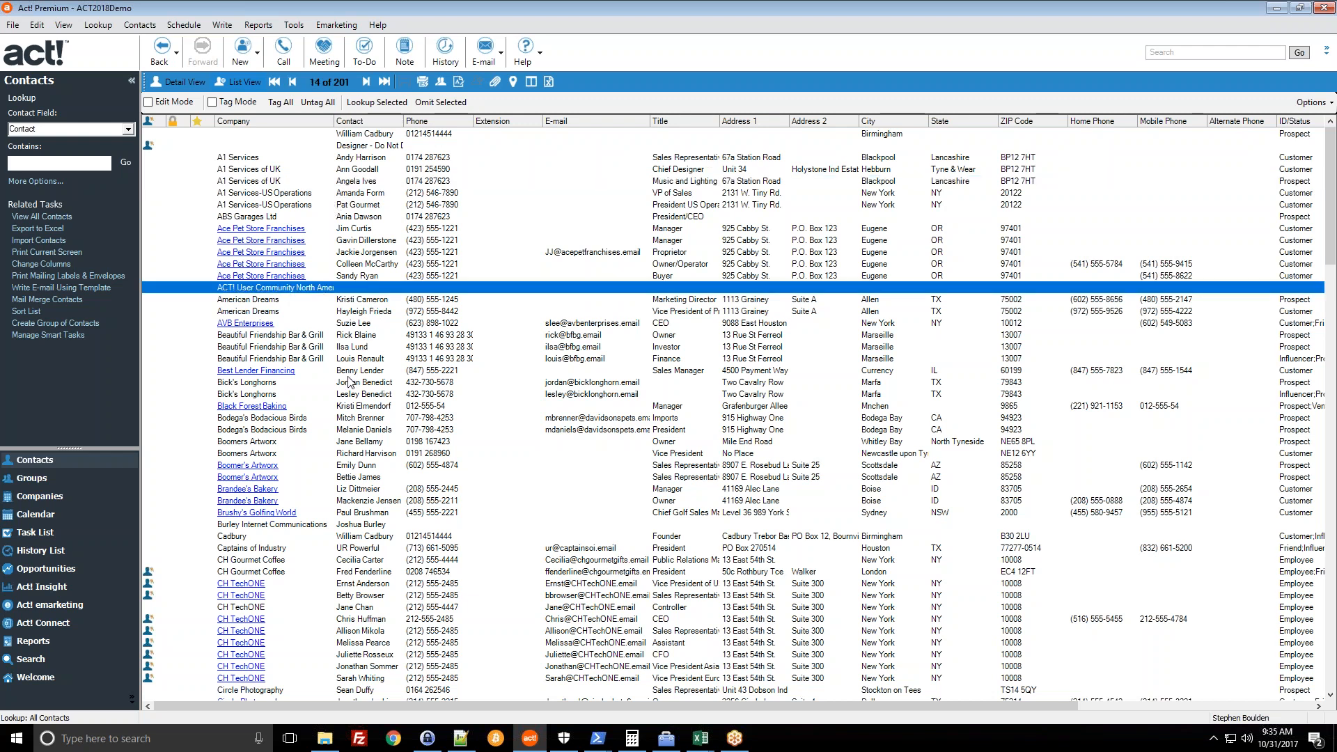
double_click(342, 287)
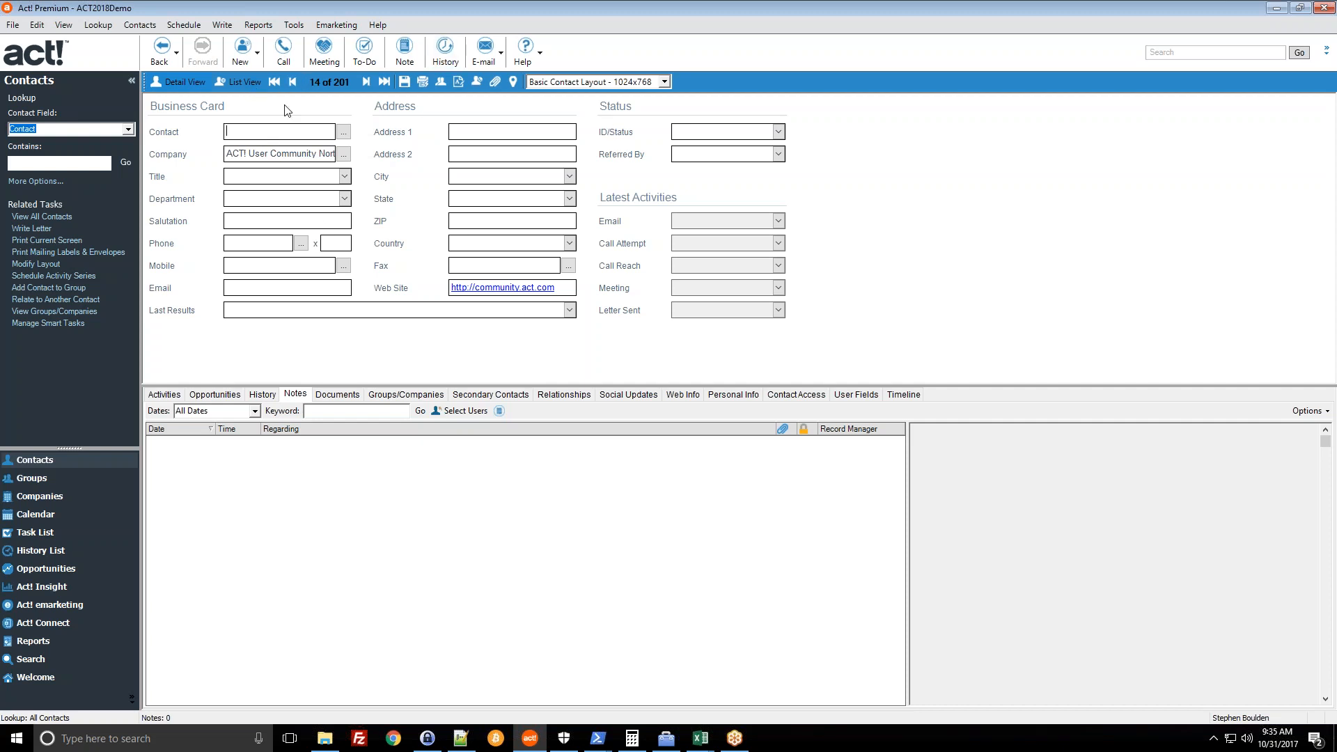
left_click(77, 497)
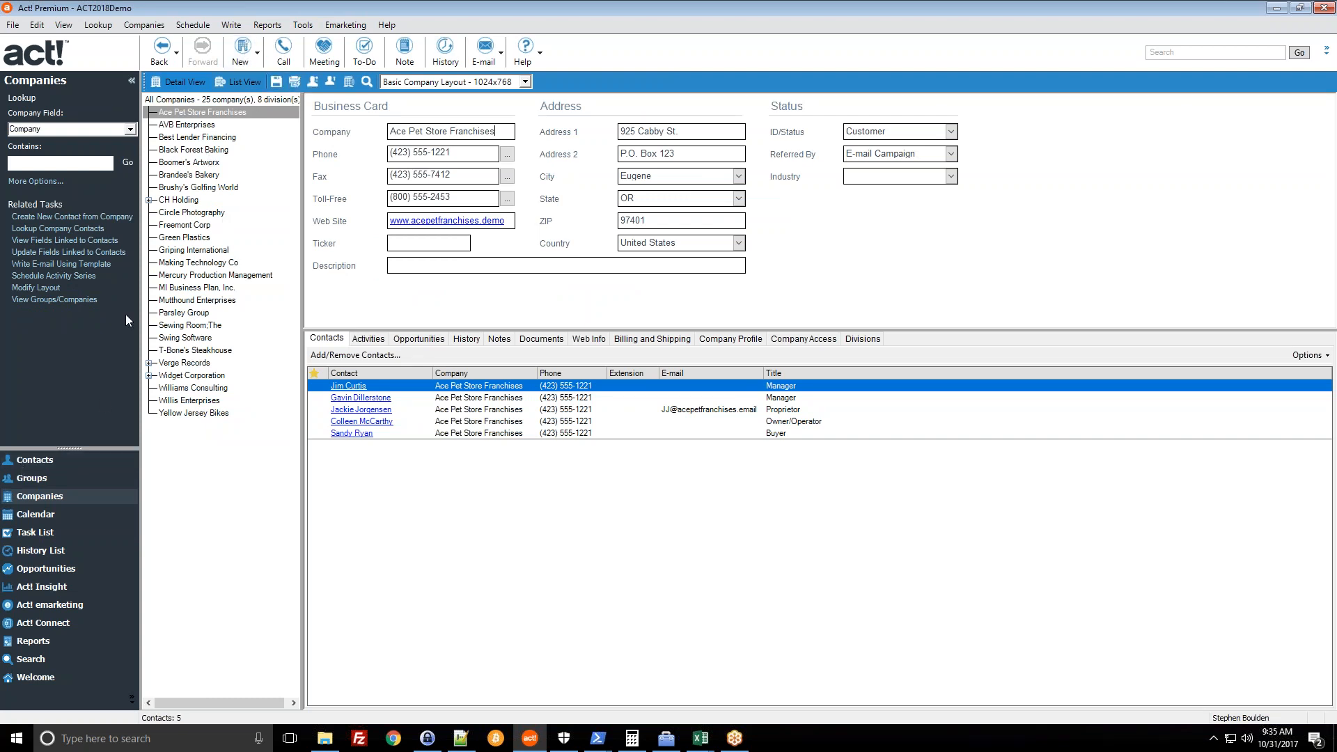
left_click(241, 52)
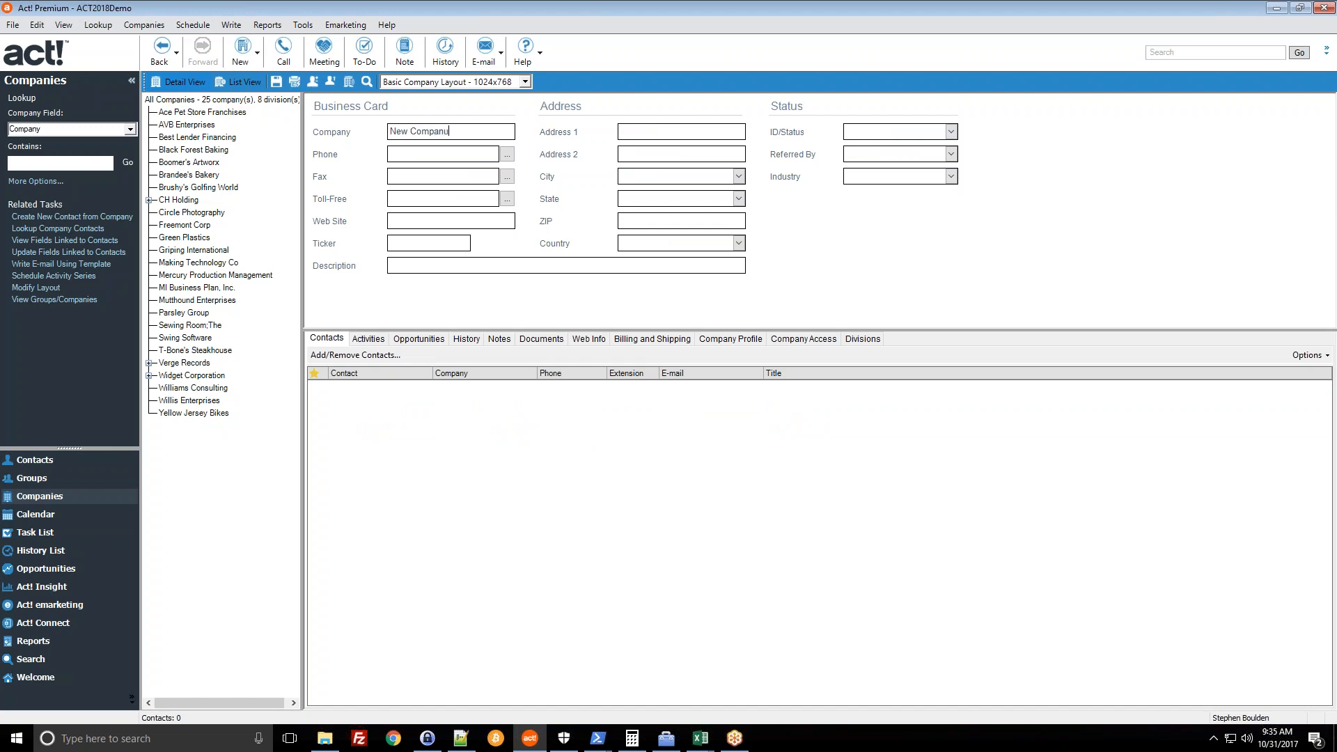
key("Tab")
key("Tab")
left_click(279, 85)
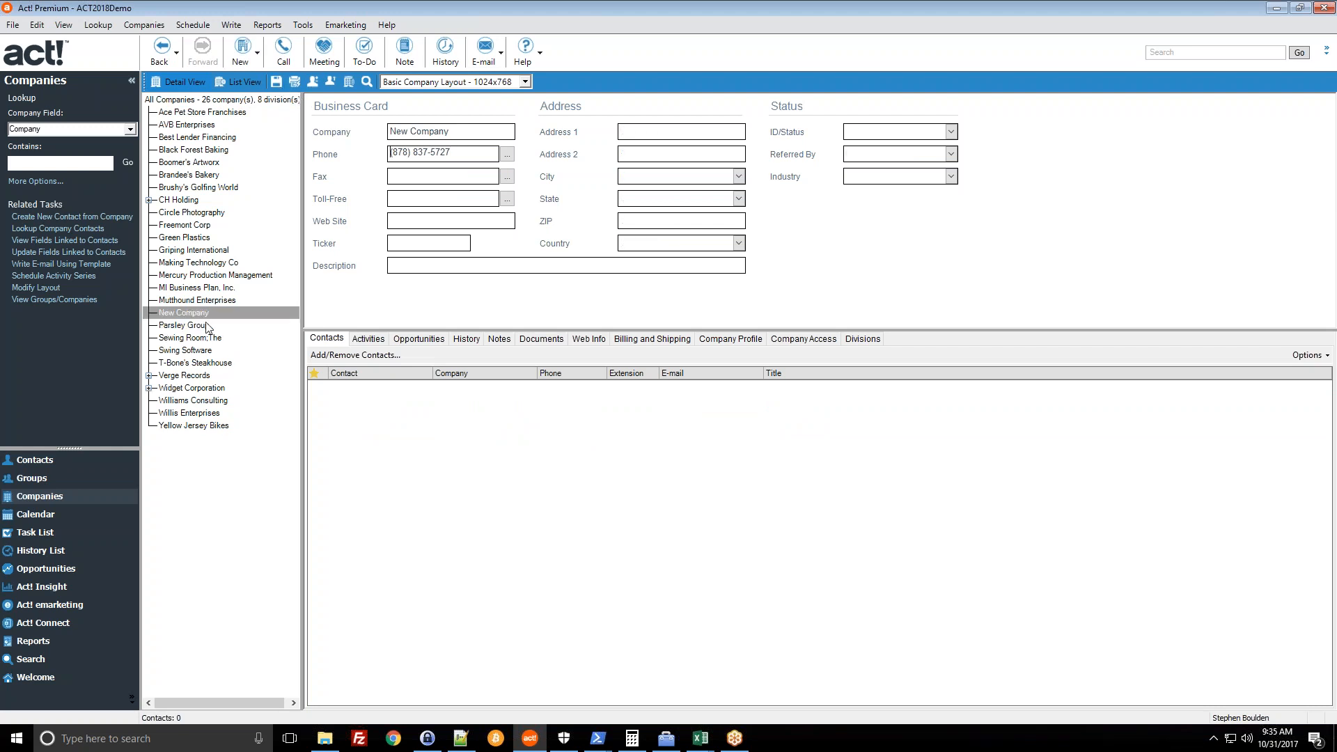
left_click(202, 315)
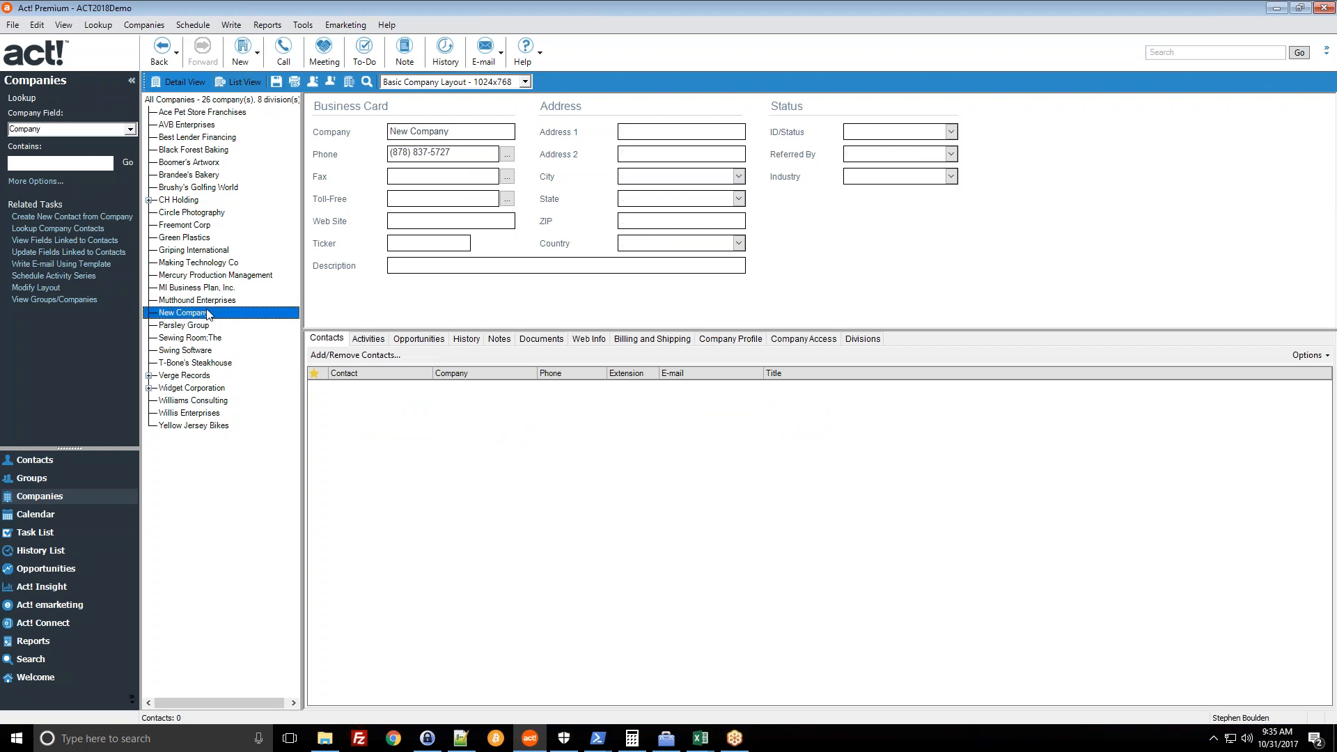
left_click(68, 461)
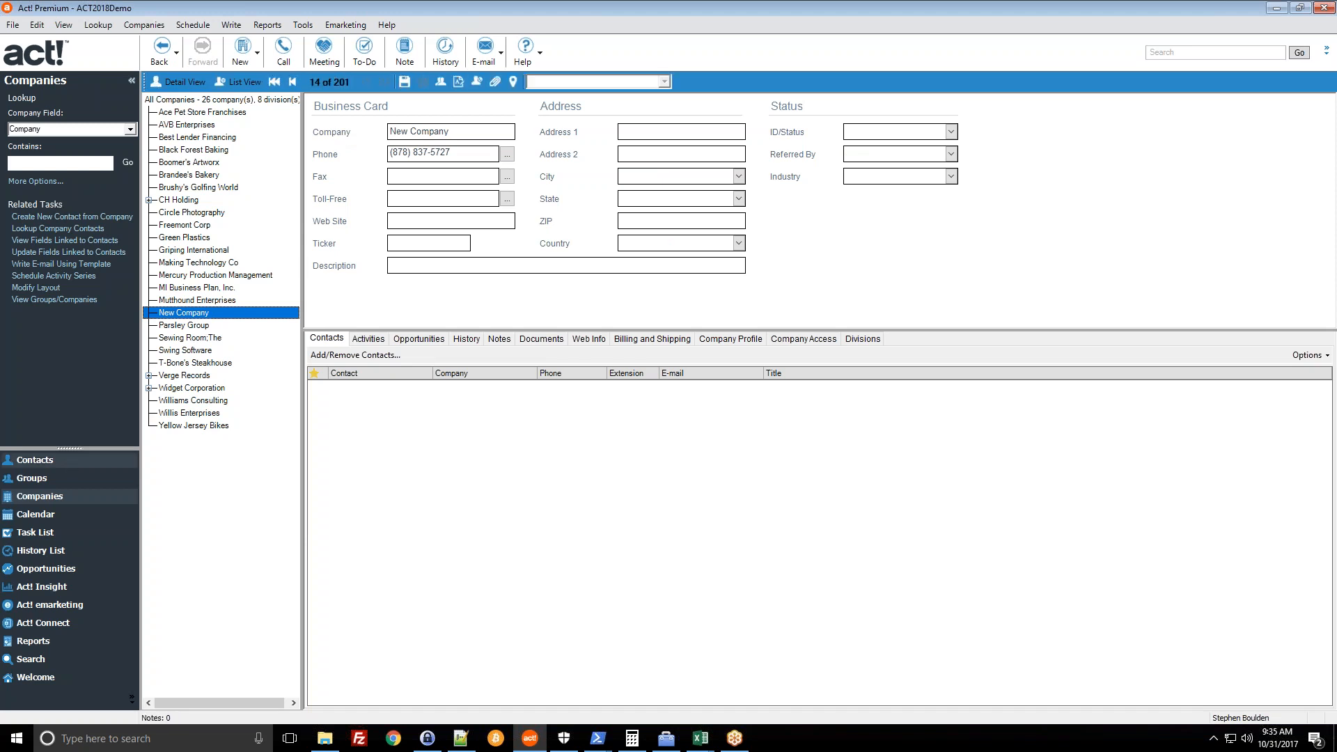
left_click(232, 82)
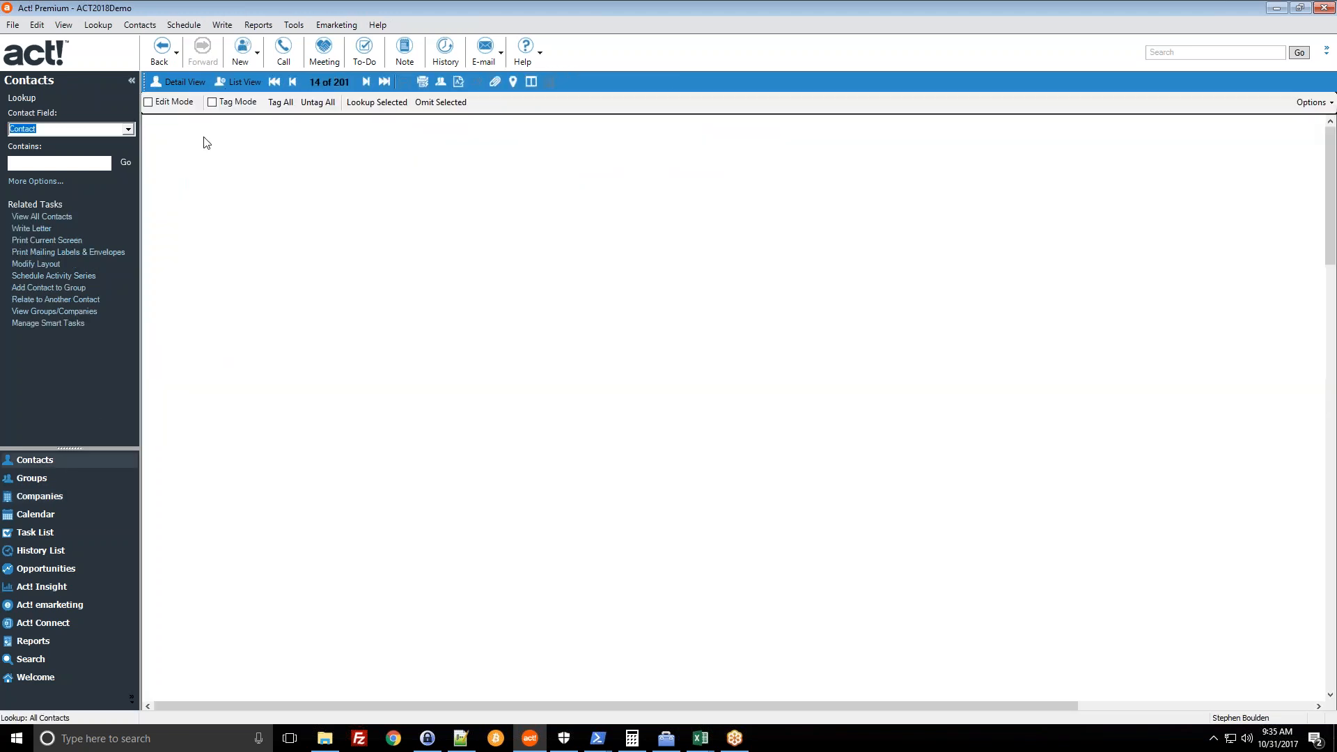
left_click(99, 499)
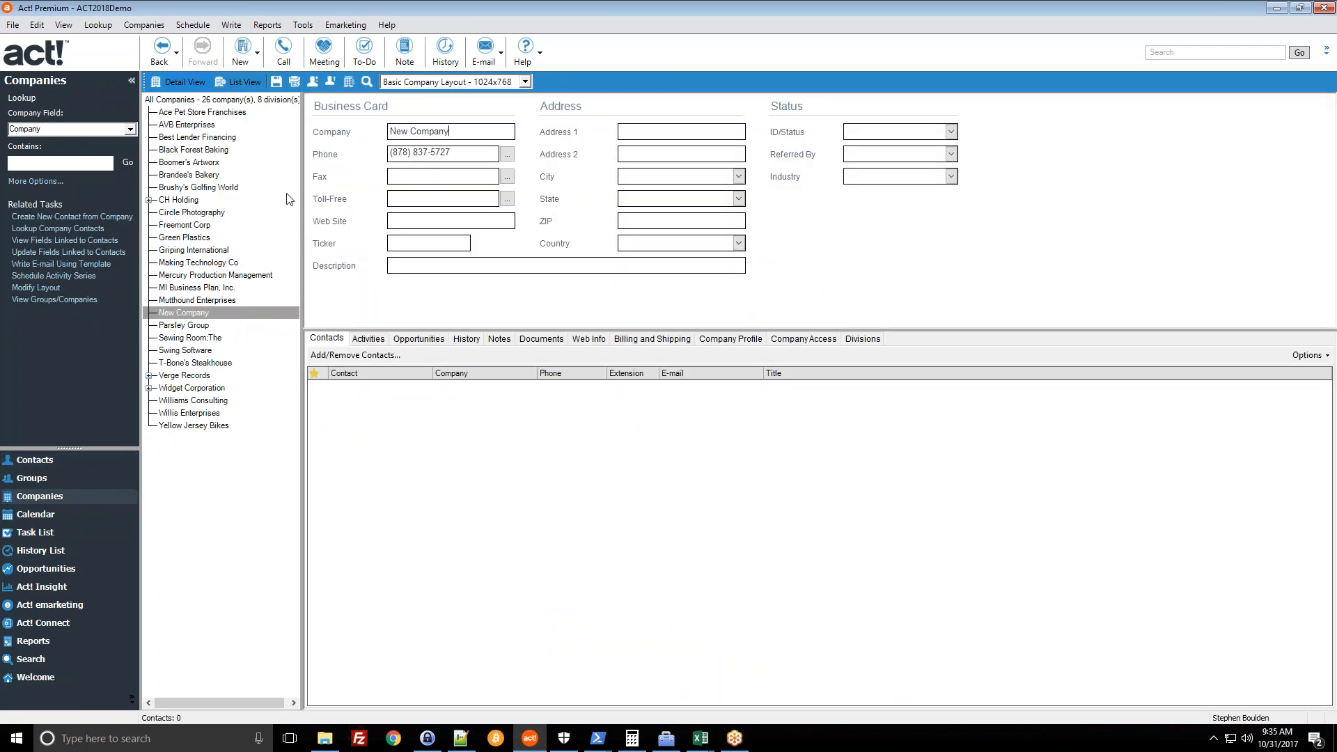
left_click(219, 314)
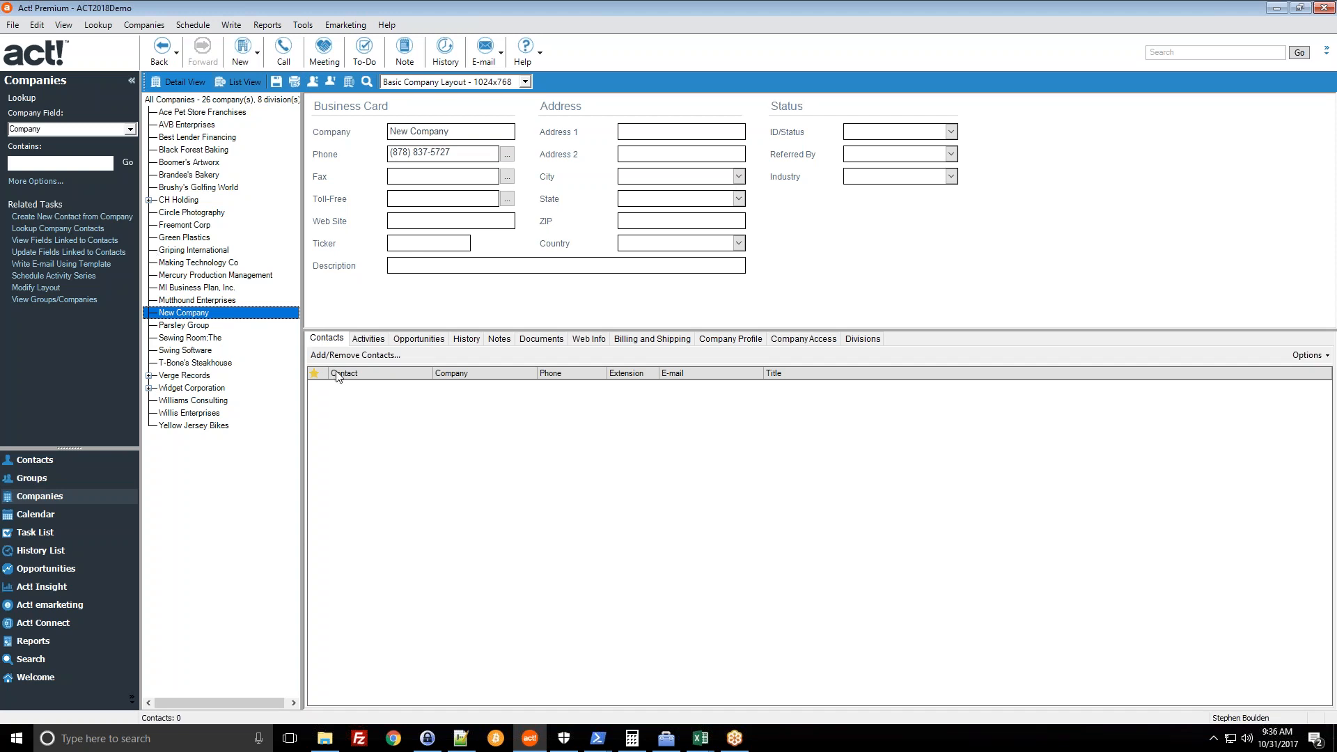
- Through Add/Remove Contacts, move Sky Diving into New Company's selected contacts and confirm
left_click(380, 411)
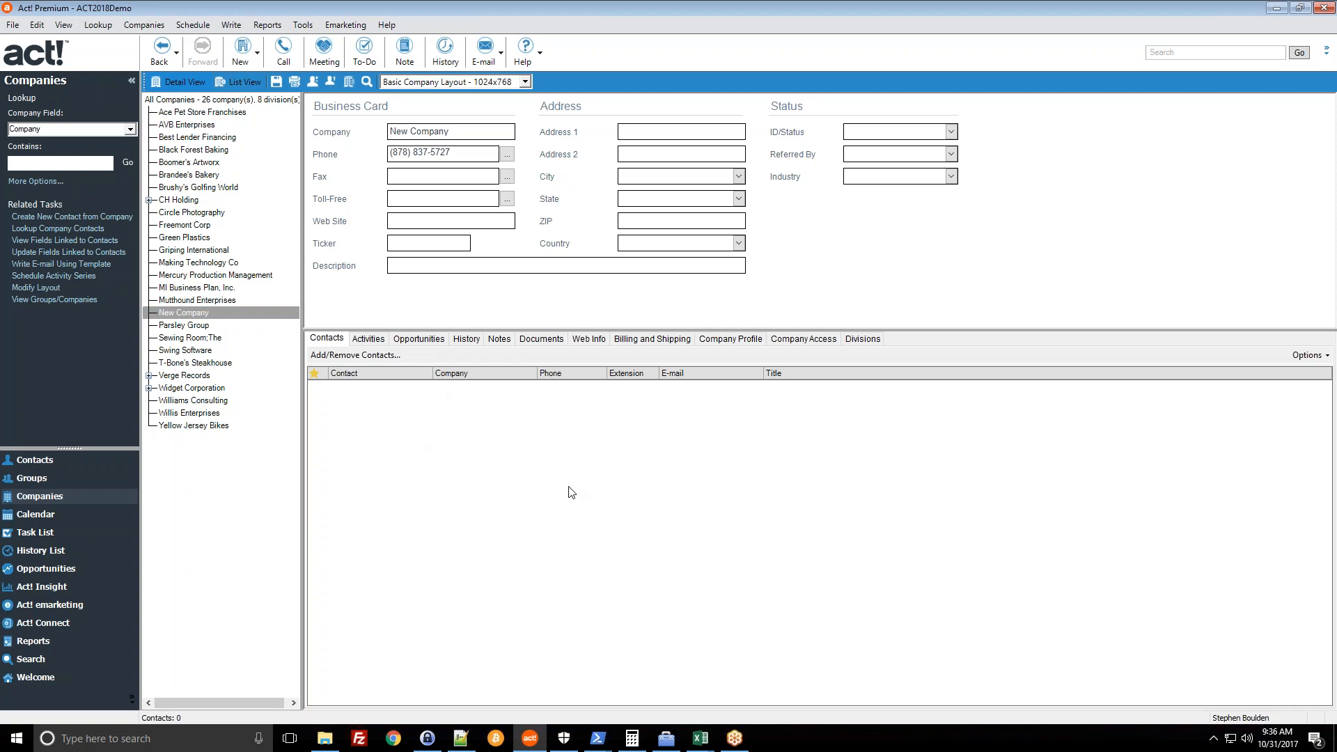
left_click(331, 356)
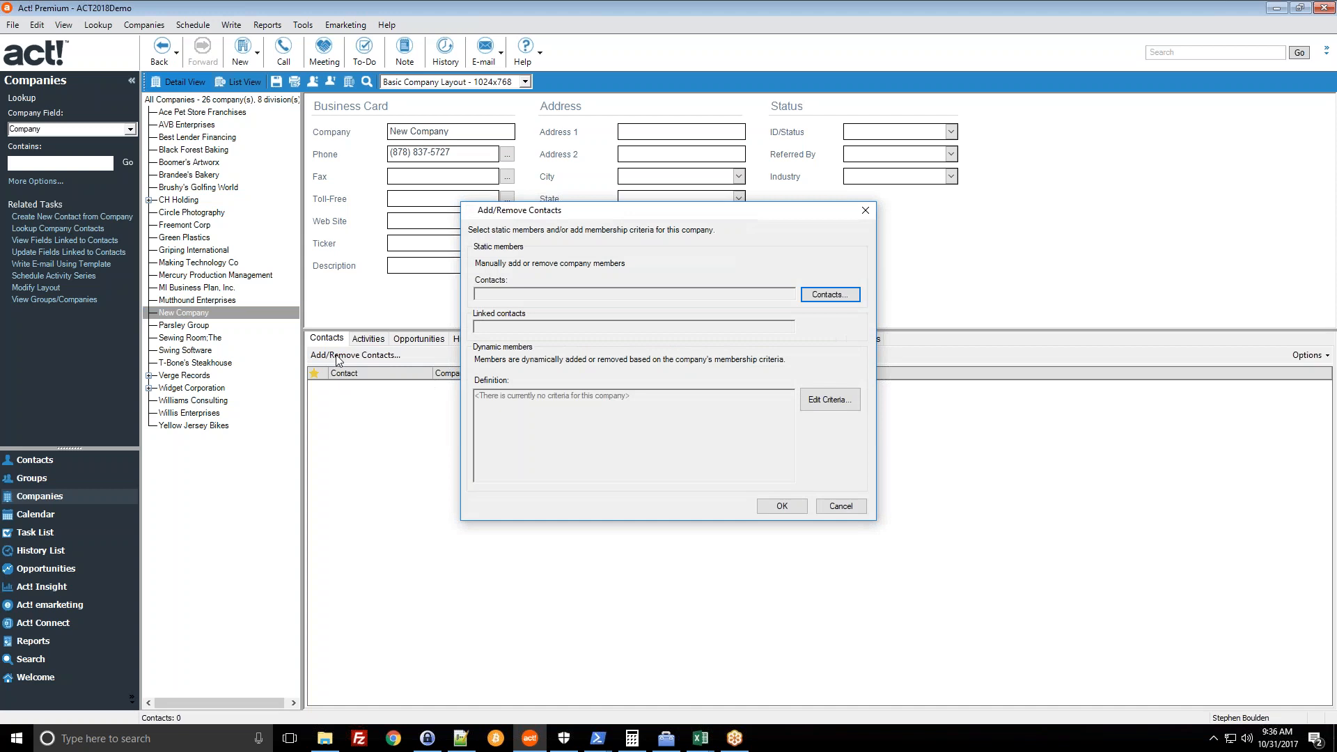
left_click(836, 299)
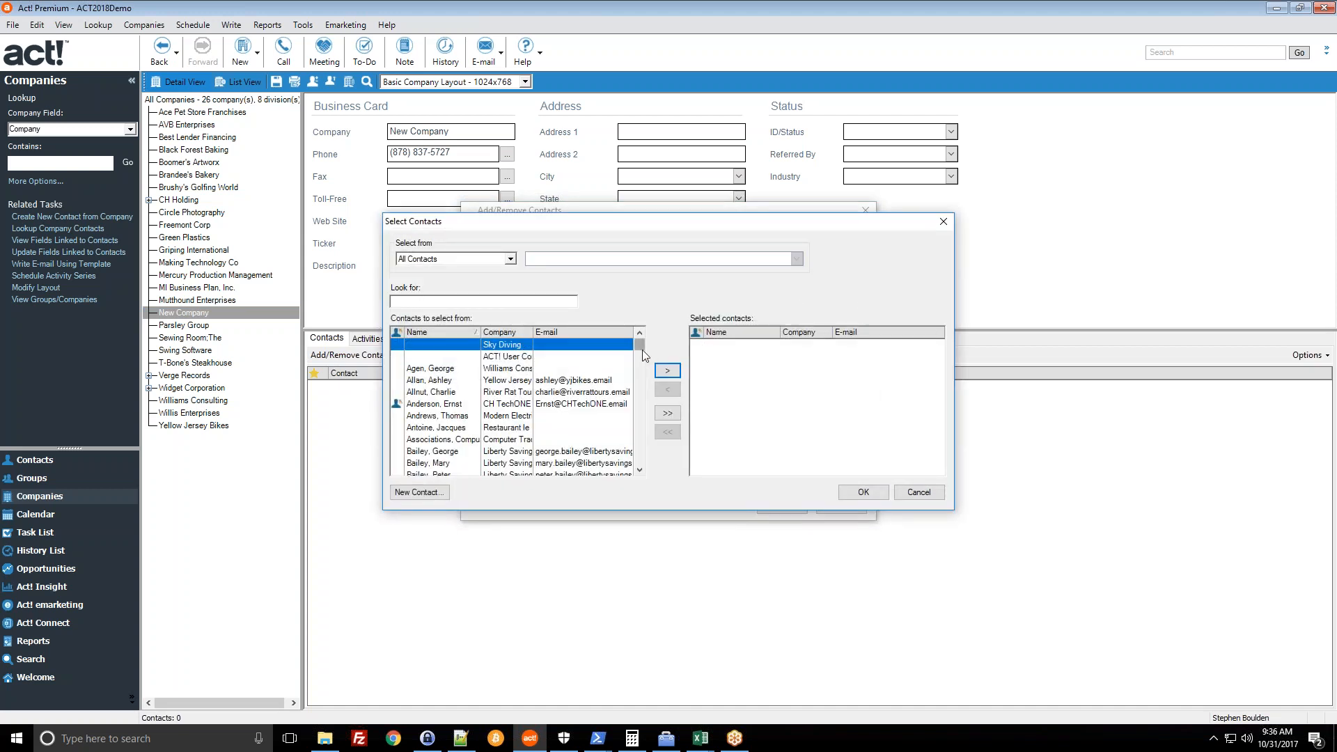
left_click_drag(641, 346, 643, 351)
scroll(496, 428, "down", 8)
scroll(494, 432, "down", 5)
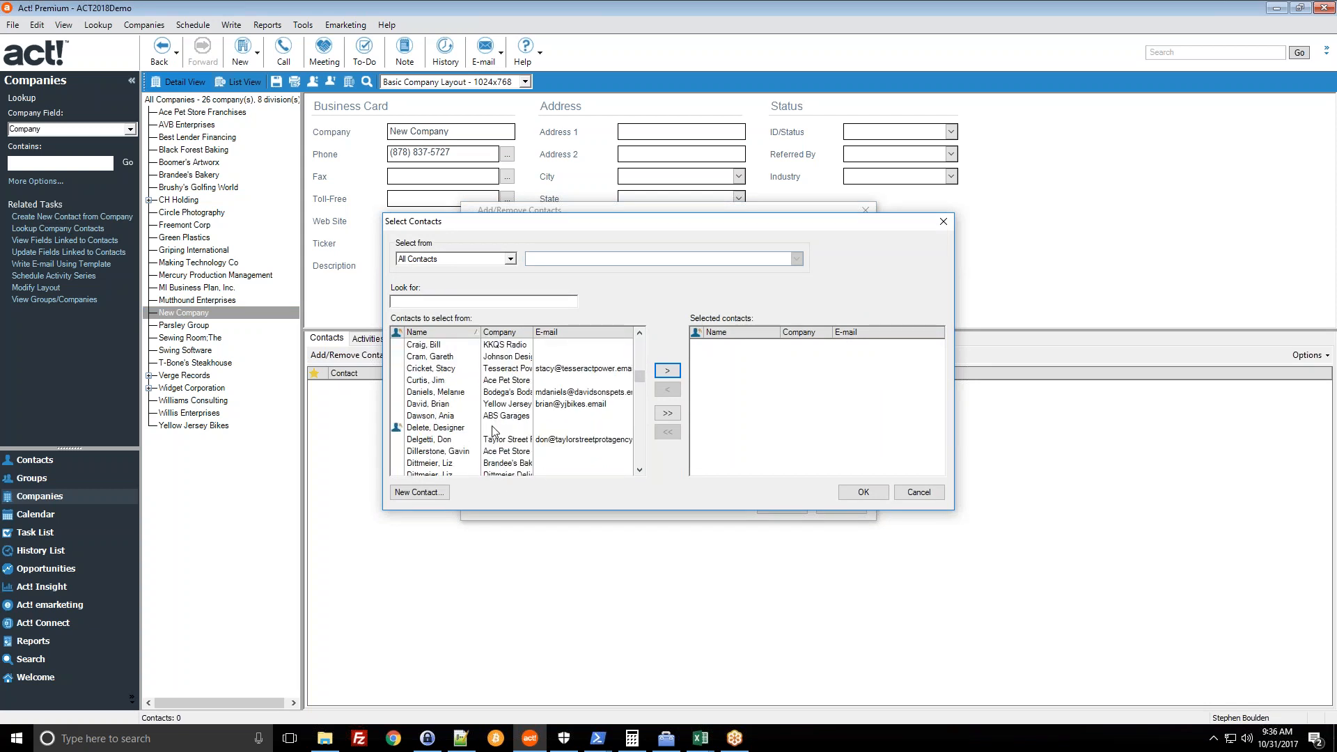
left_click(469, 465)
scroll(584, 409, "up", 13)
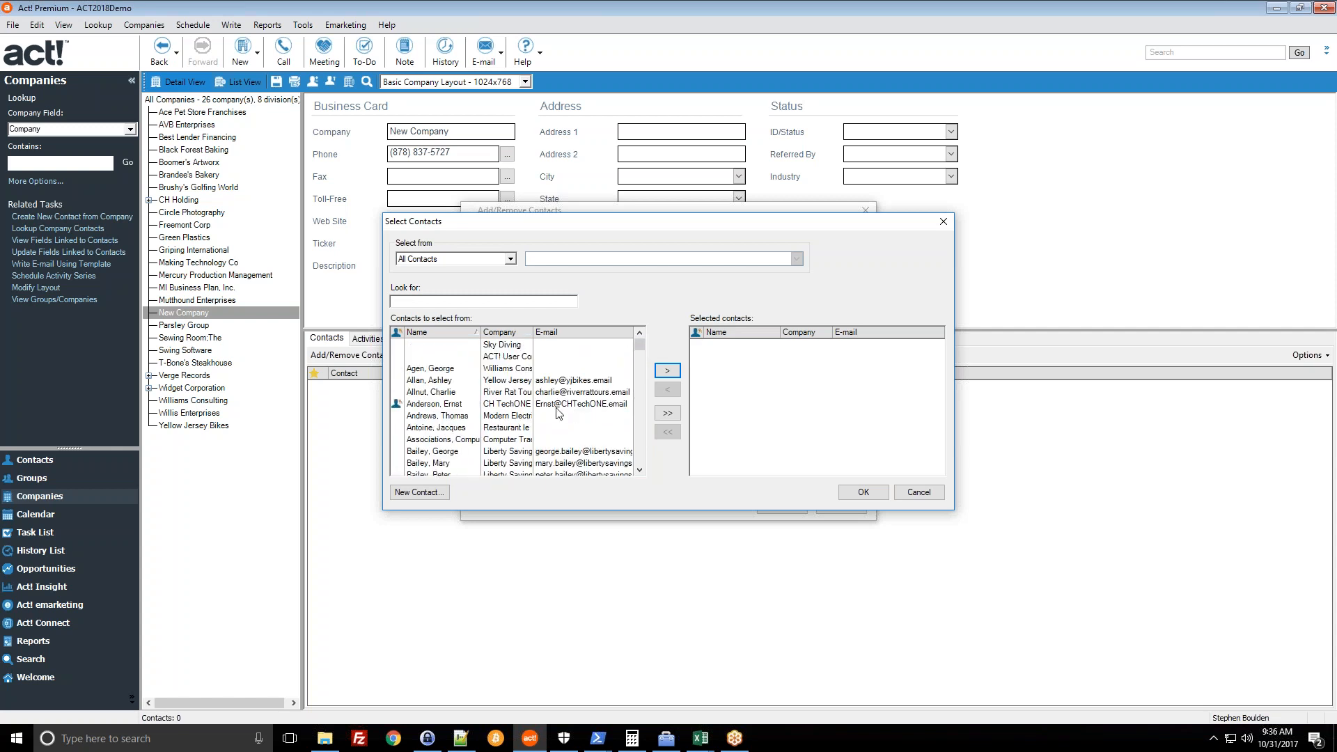
left_click(497, 348)
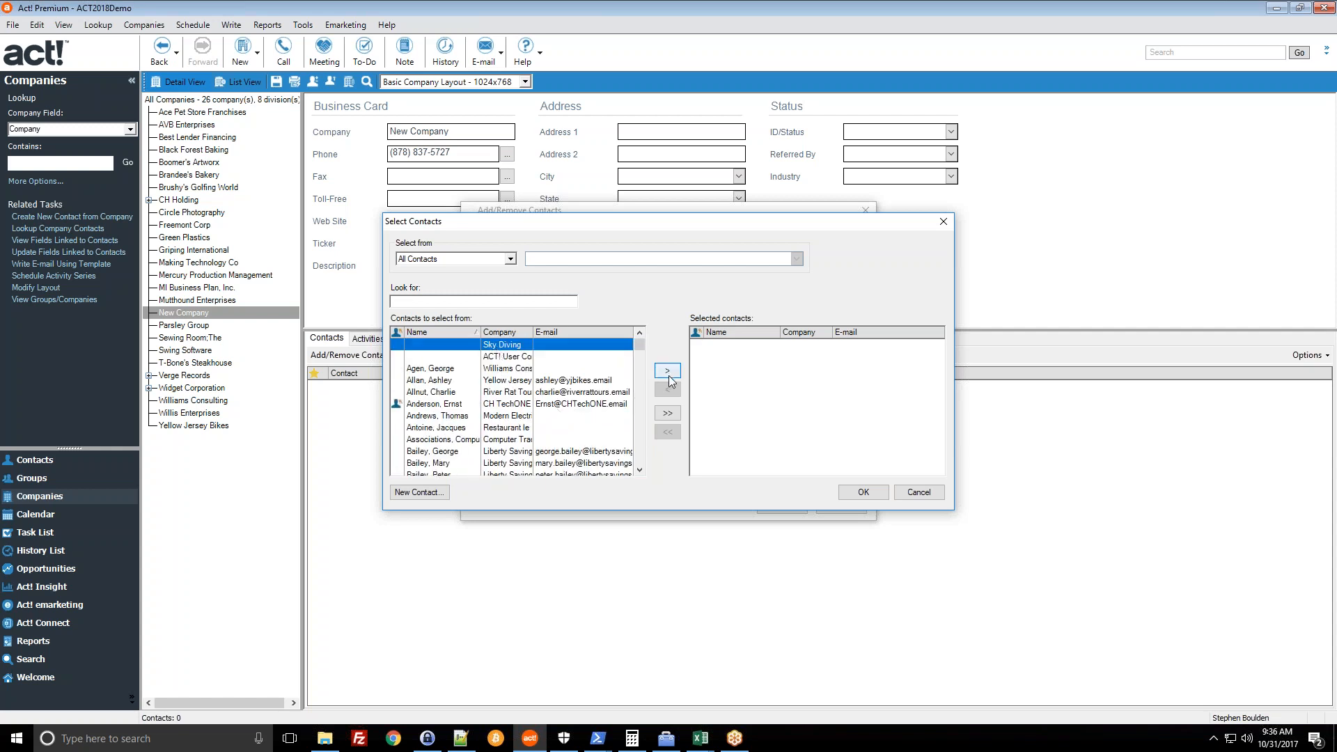
left_click(669, 377)
left_click(862, 492)
left_click(791, 506)
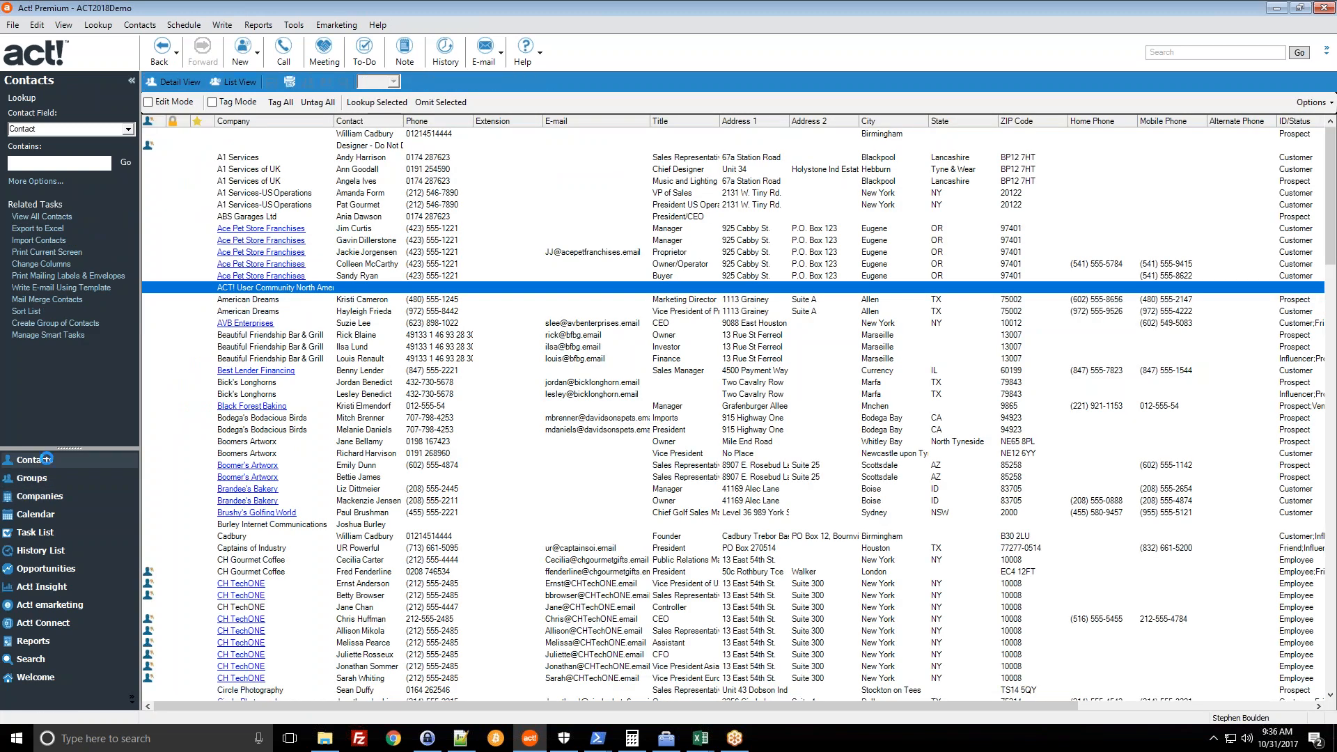
- Open My Record at Twelve/Three Marketing and review its Groups/Companies and Activities tabs
left_click(35, 479)
left_click(41, 461)
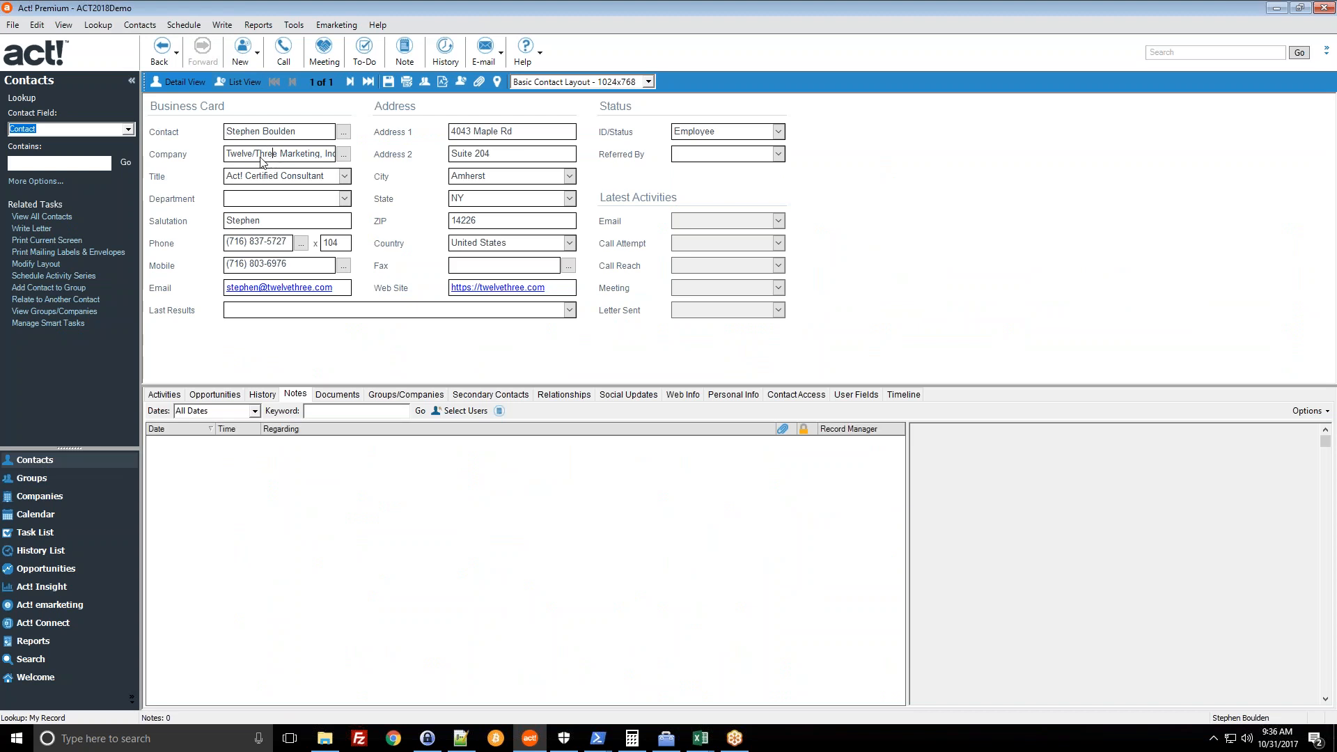
left_click(380, 395)
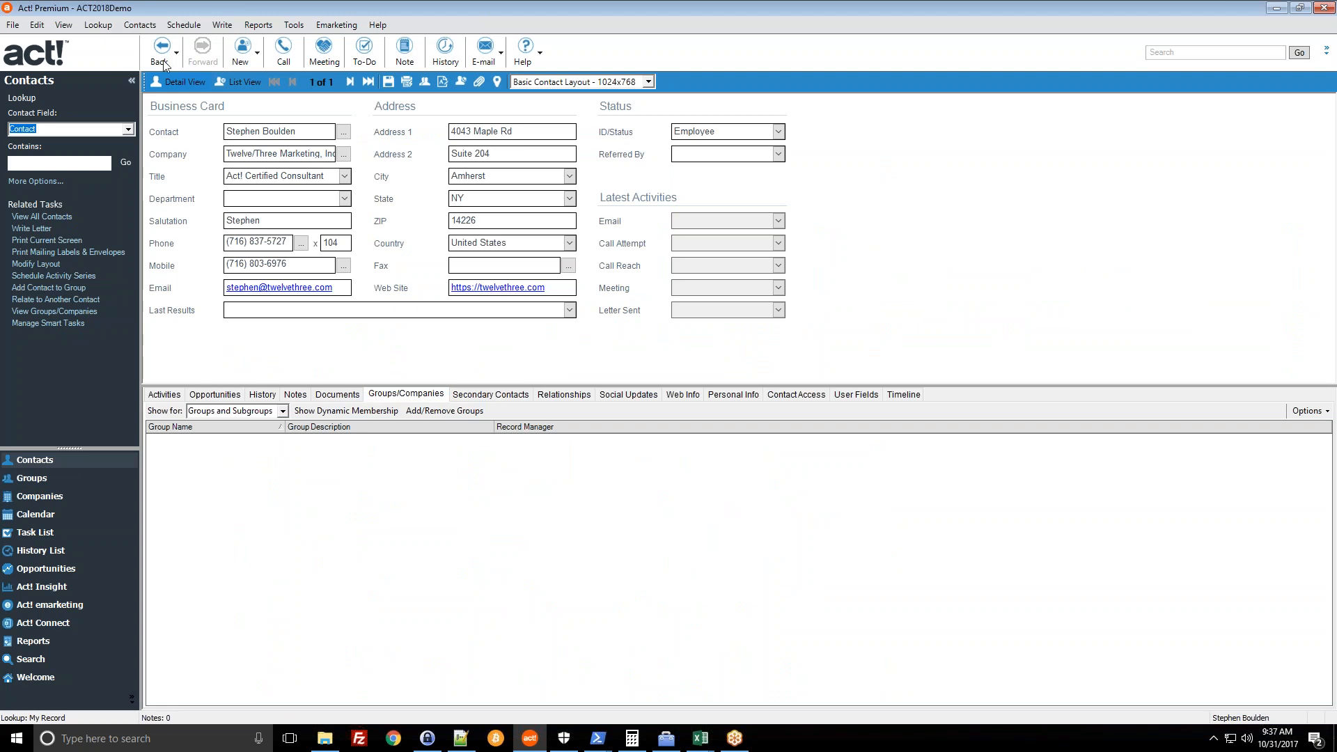
left_click(164, 395)
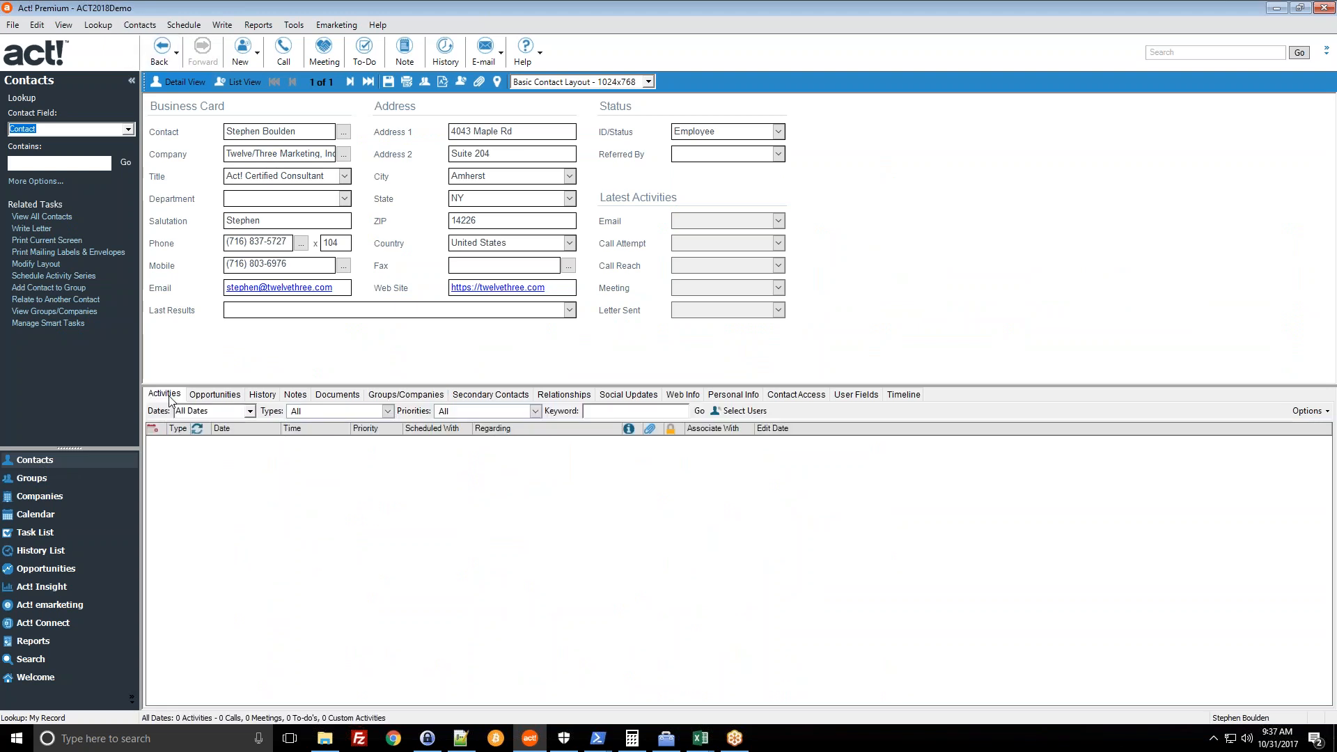
left_click(140, 25)
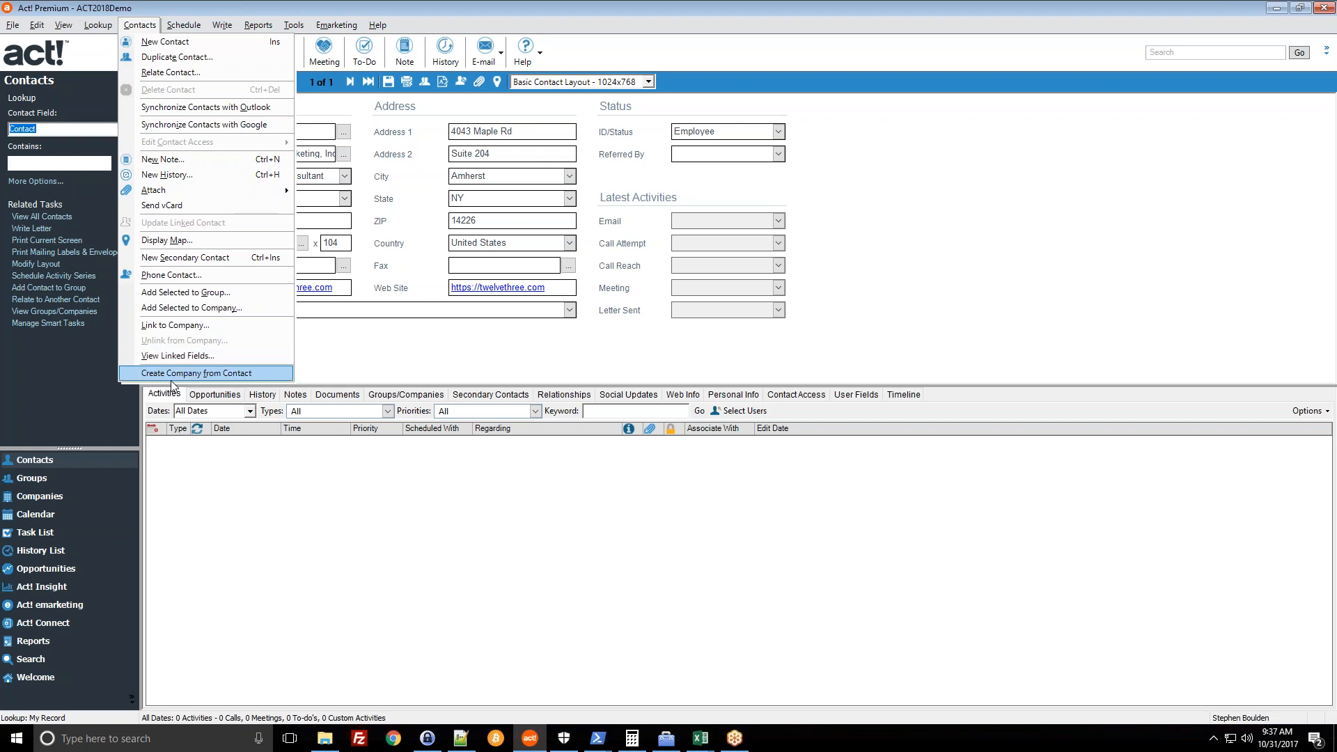
- Create Twelve/Three Marketing, Inc. from the contact, select it in the tree, and return to the contact
left_click(220, 374)
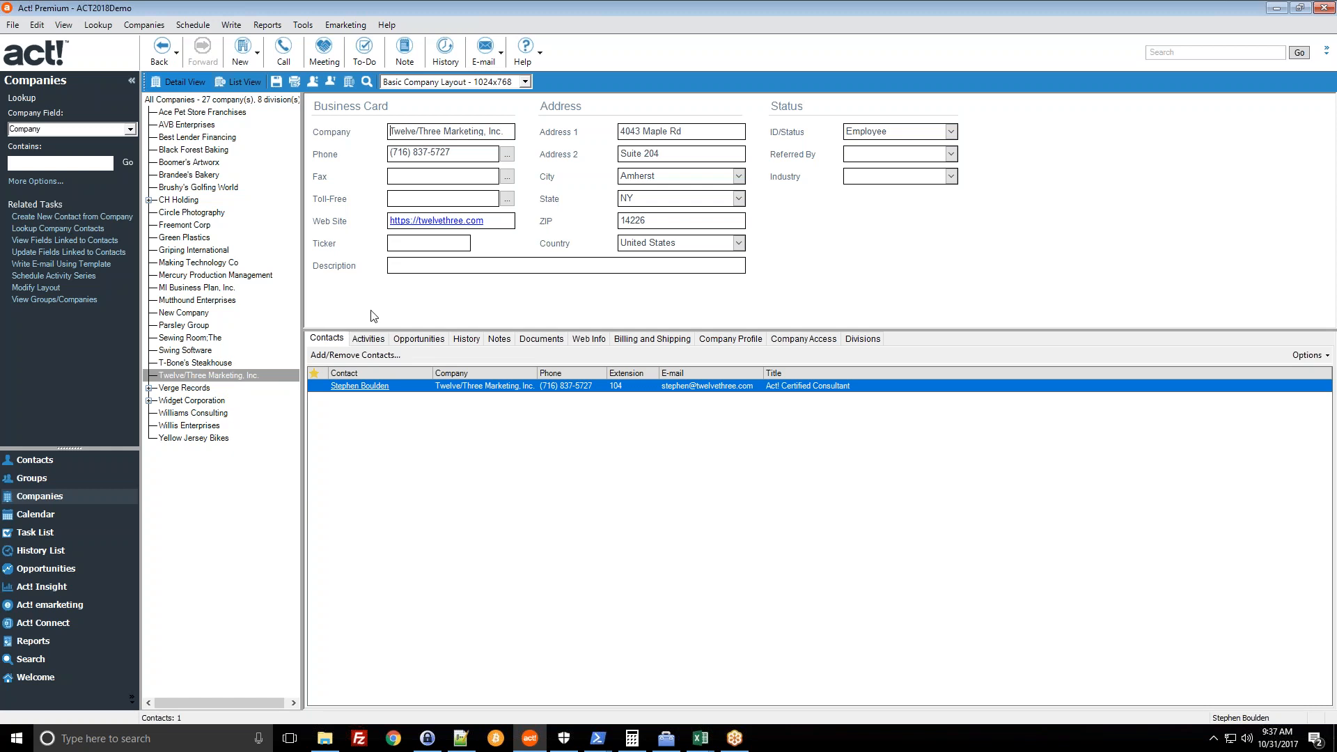
left_click(220, 374)
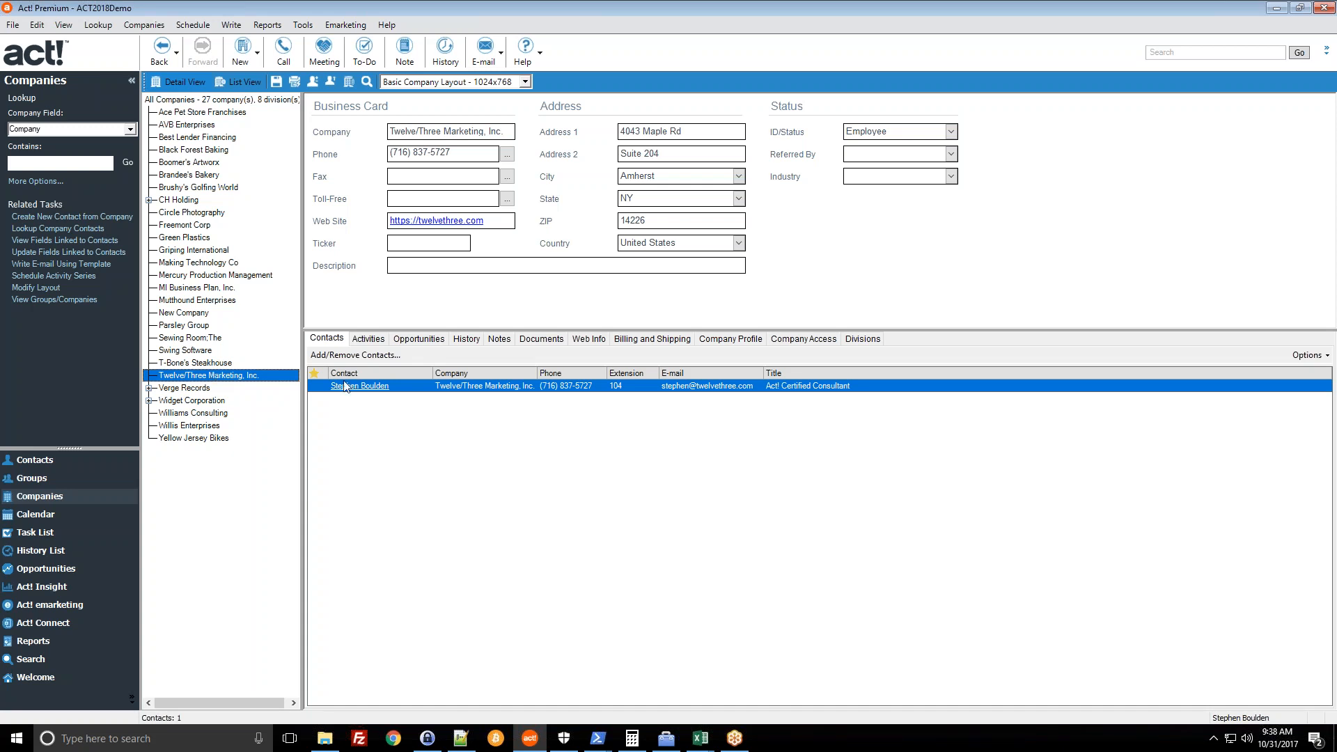
left_click(30, 465)
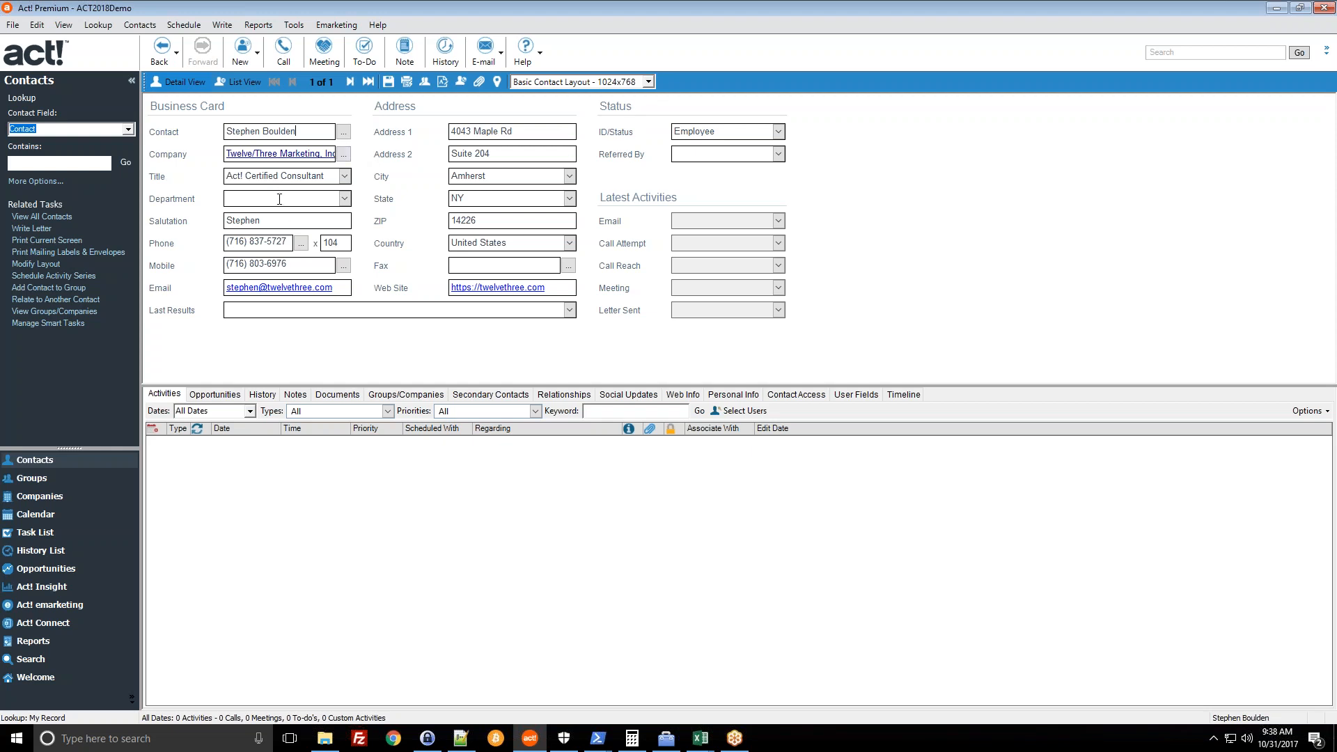
- Select Twelve/Three Marketing, Inc. in the Companies view and bring up the Companies menu
left_click(136, 31)
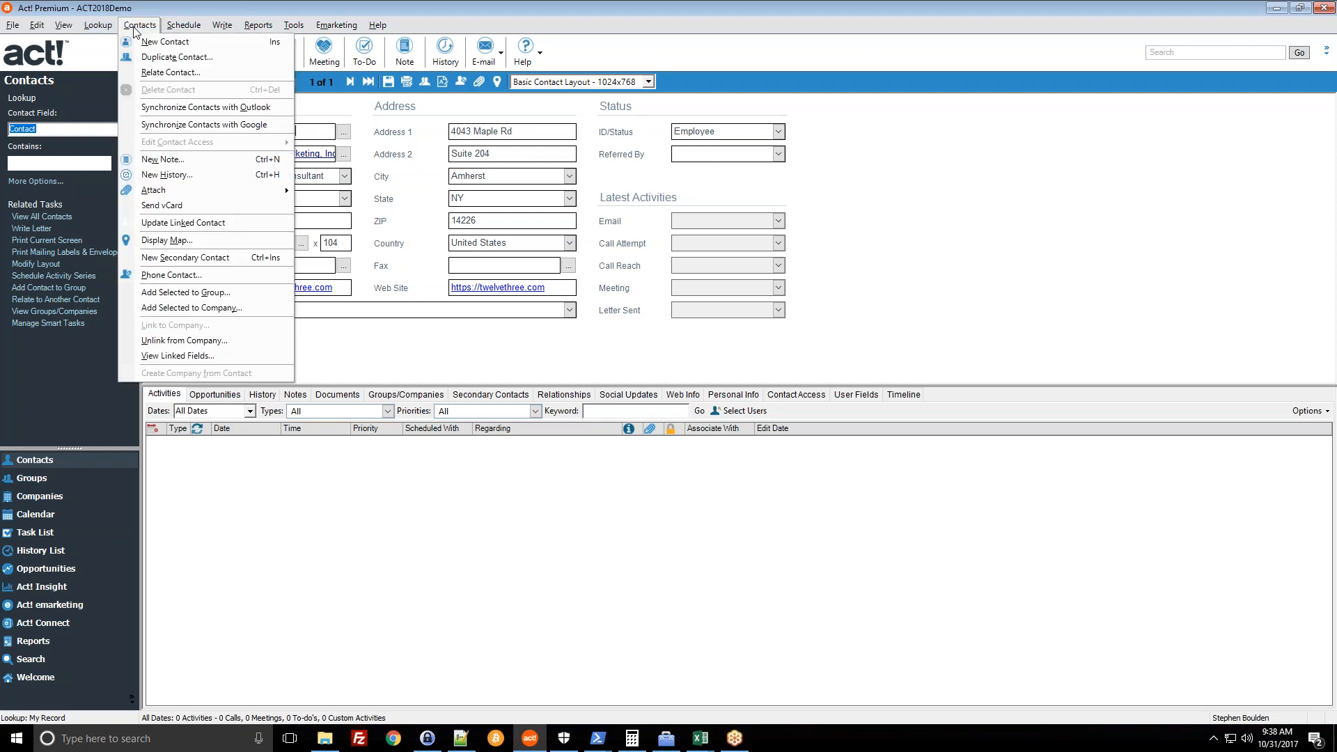
left_click(160, 58)
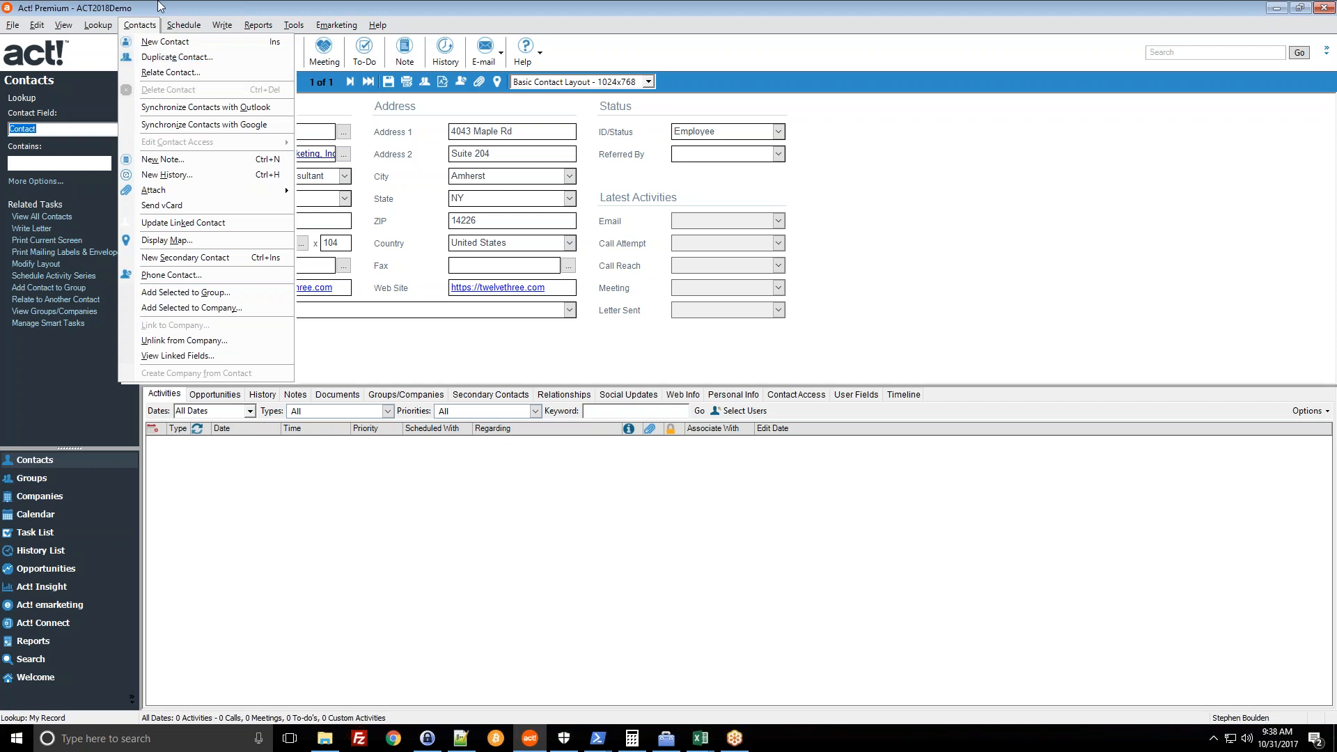
left_click(82, 497)
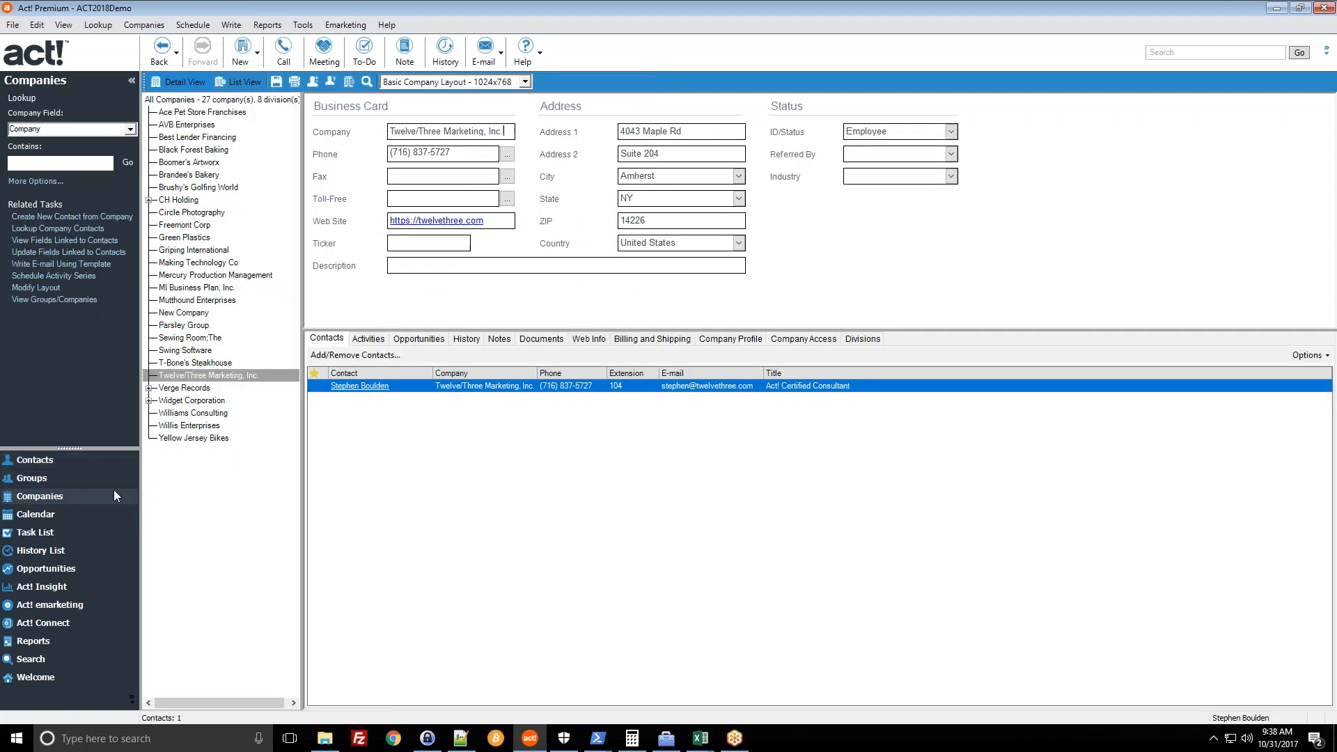
left_click(206, 377)
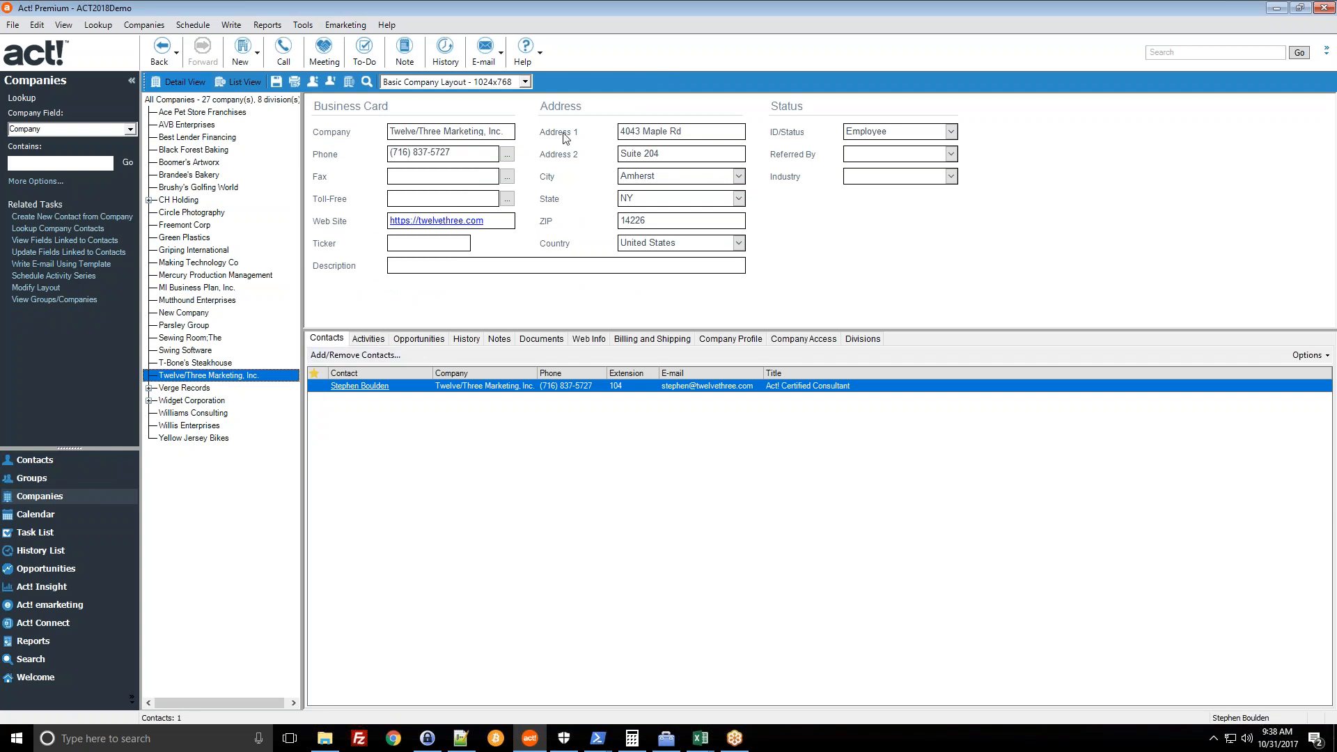
left_click(145, 25)
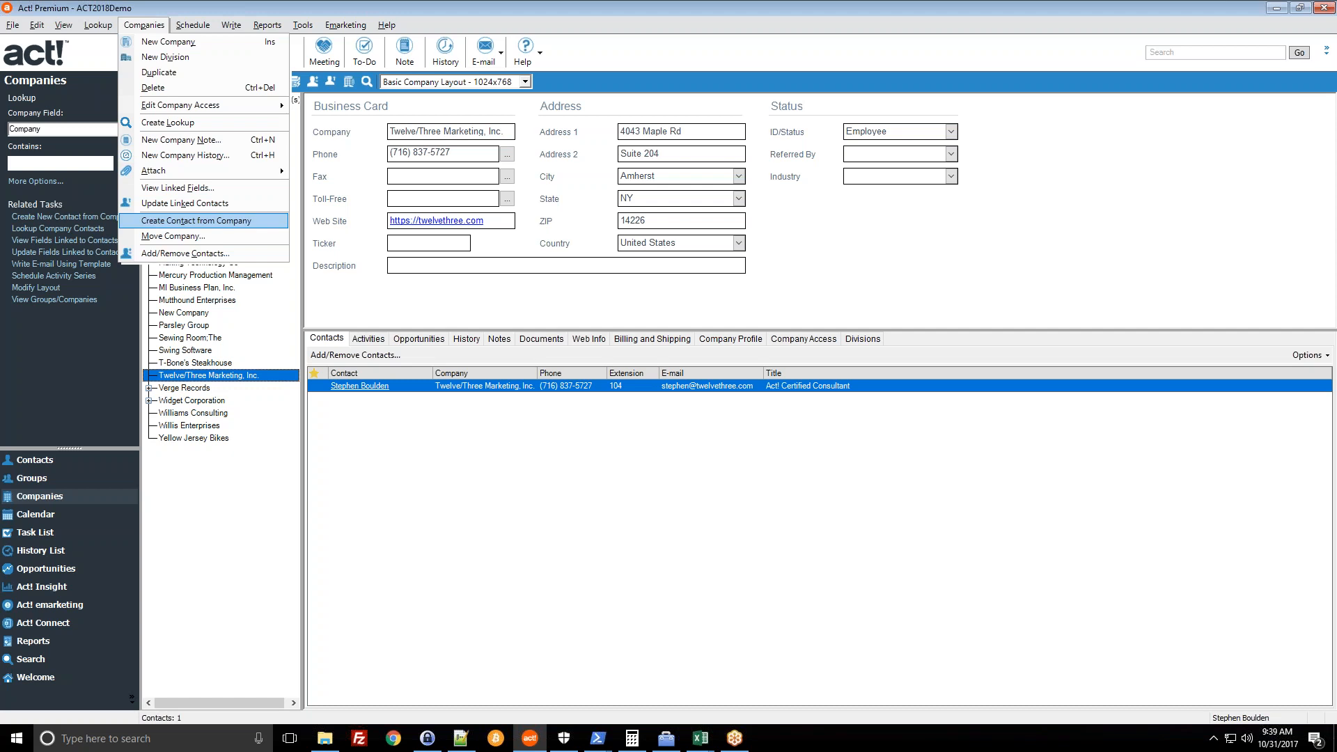
- Create a new contact from Twelve/Three Marketing, Inc. and enter the contact's name and e-mail address
left_click(269, 215)
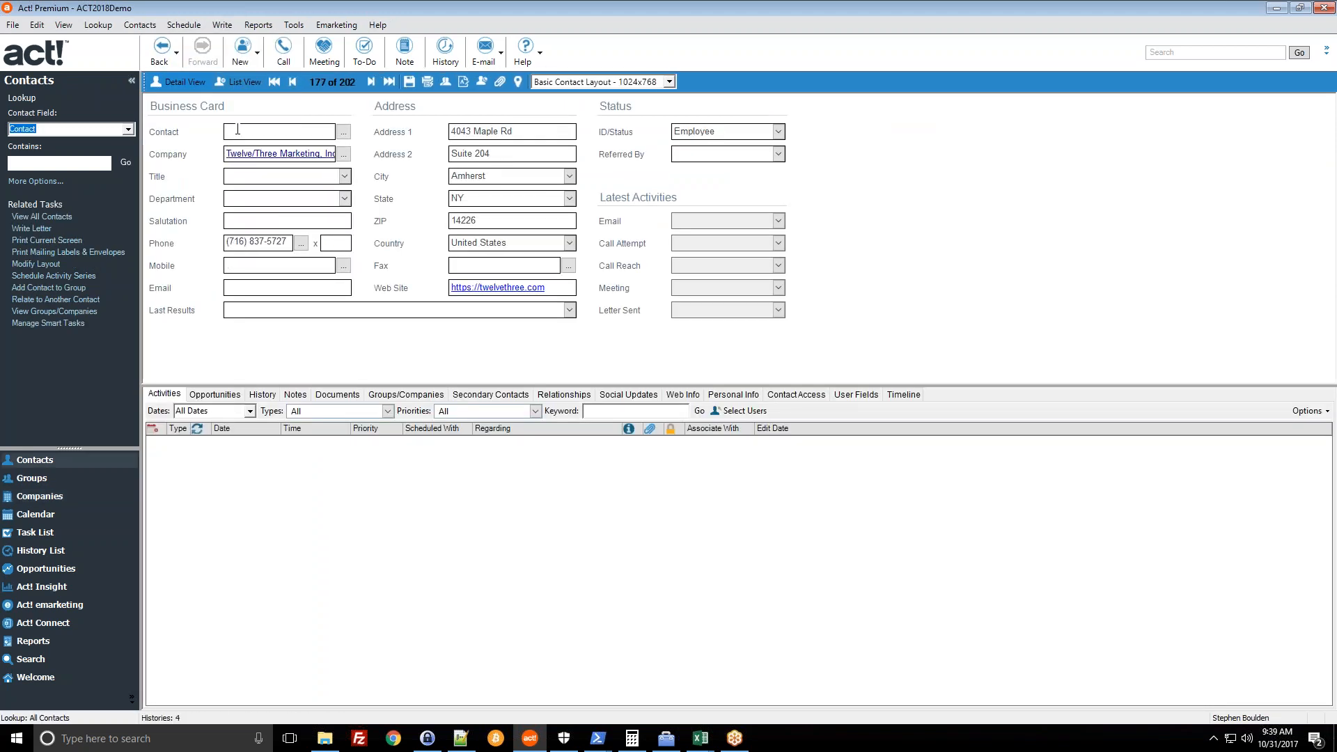
left_click(285, 288)
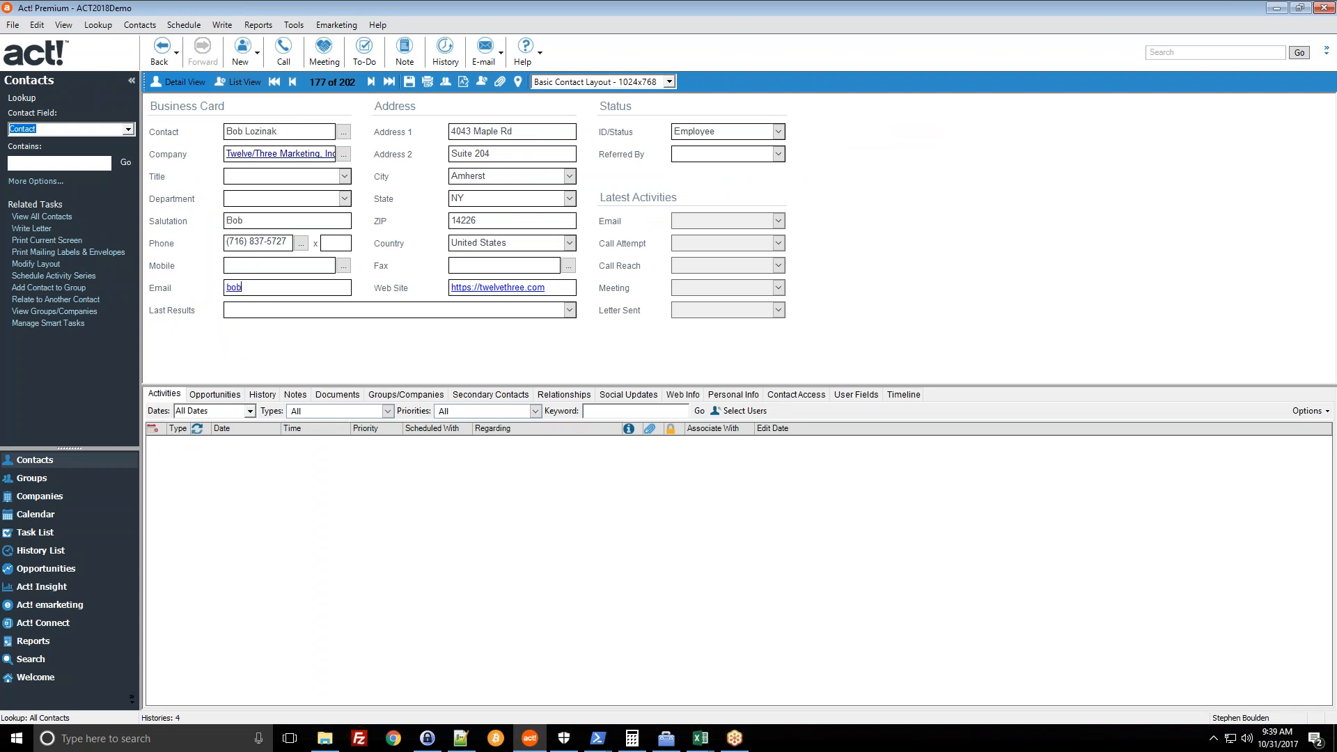
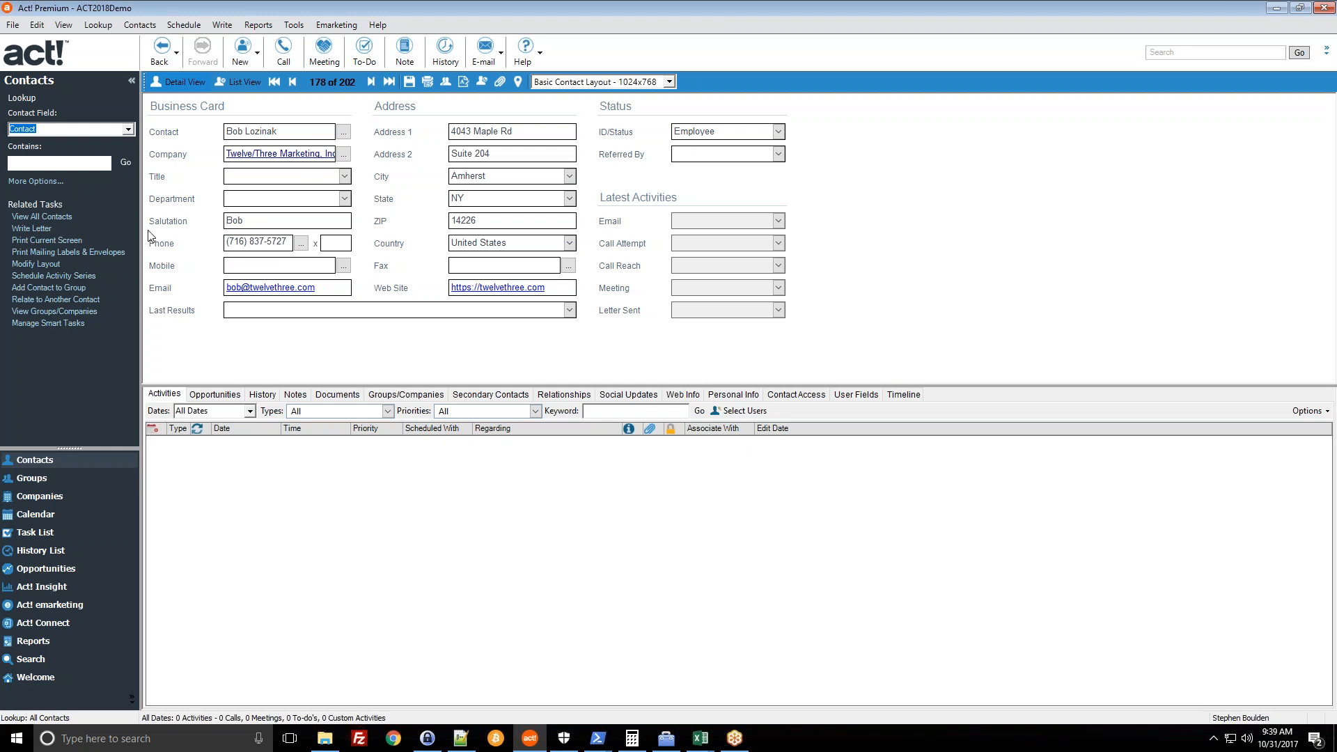
- Browse the Contacts and Tools menus, then return to the Twelve/Three Marketing, Inc. company record
left_click(133, 27)
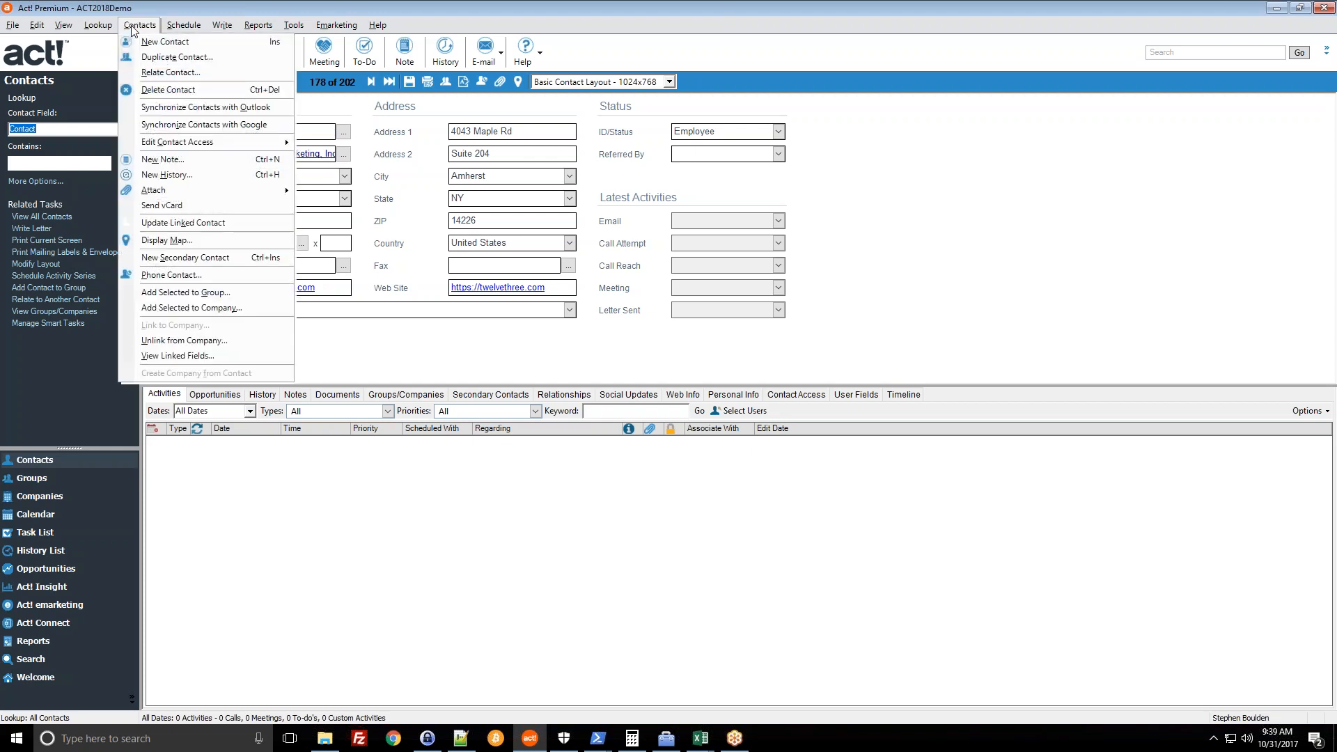
left_click(355, 344)
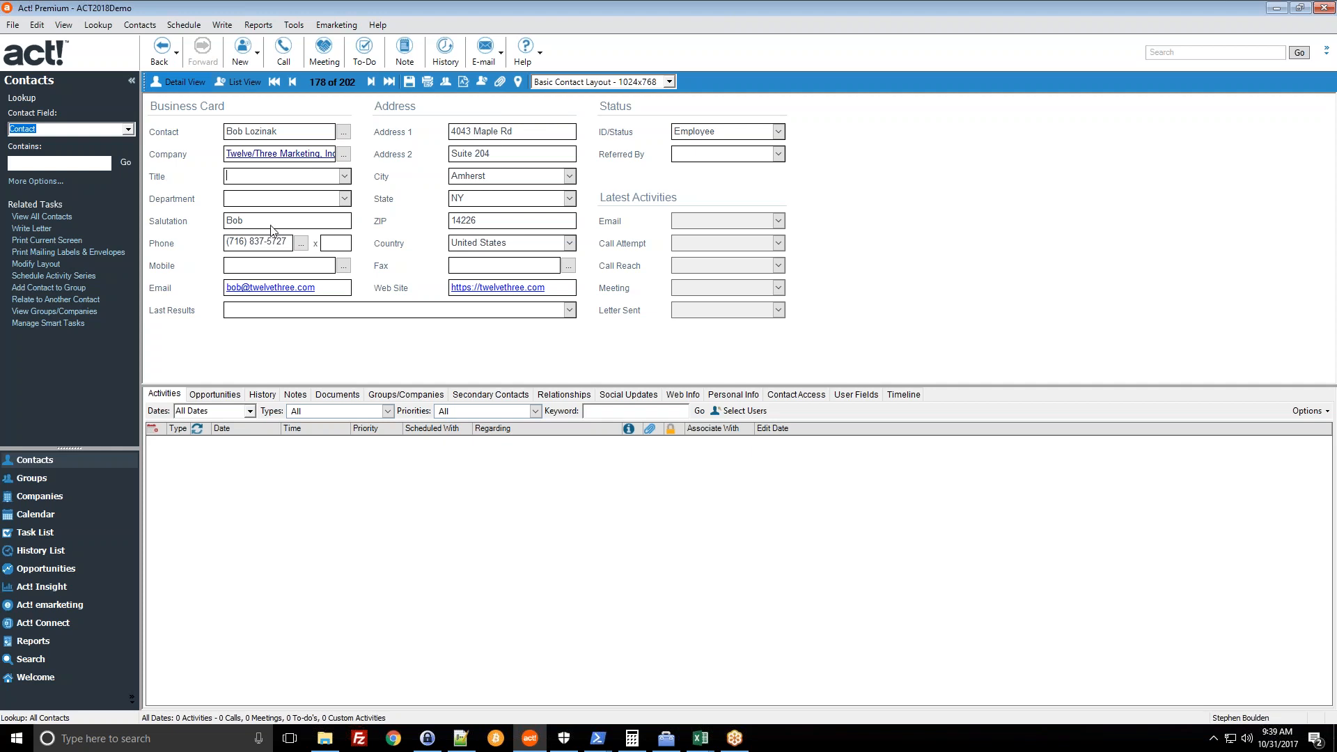
left_click(293, 24)
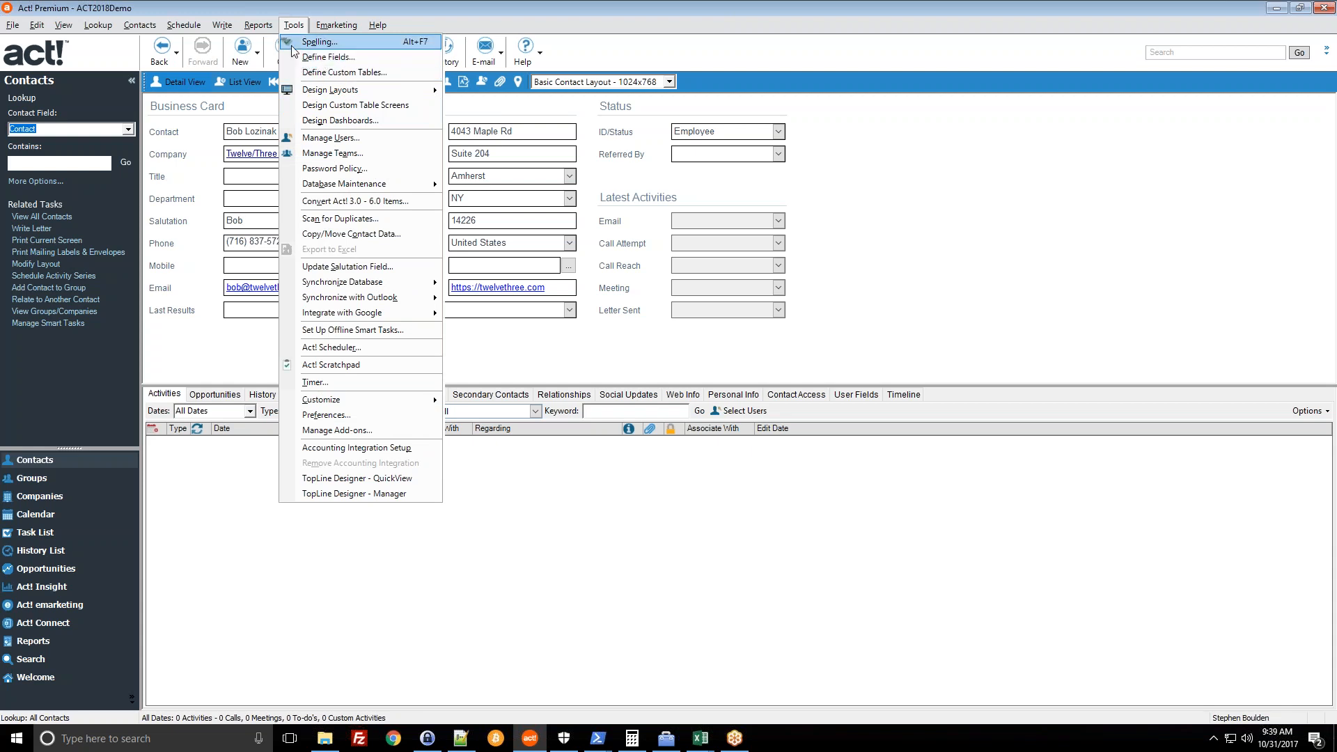
left_click(296, 25)
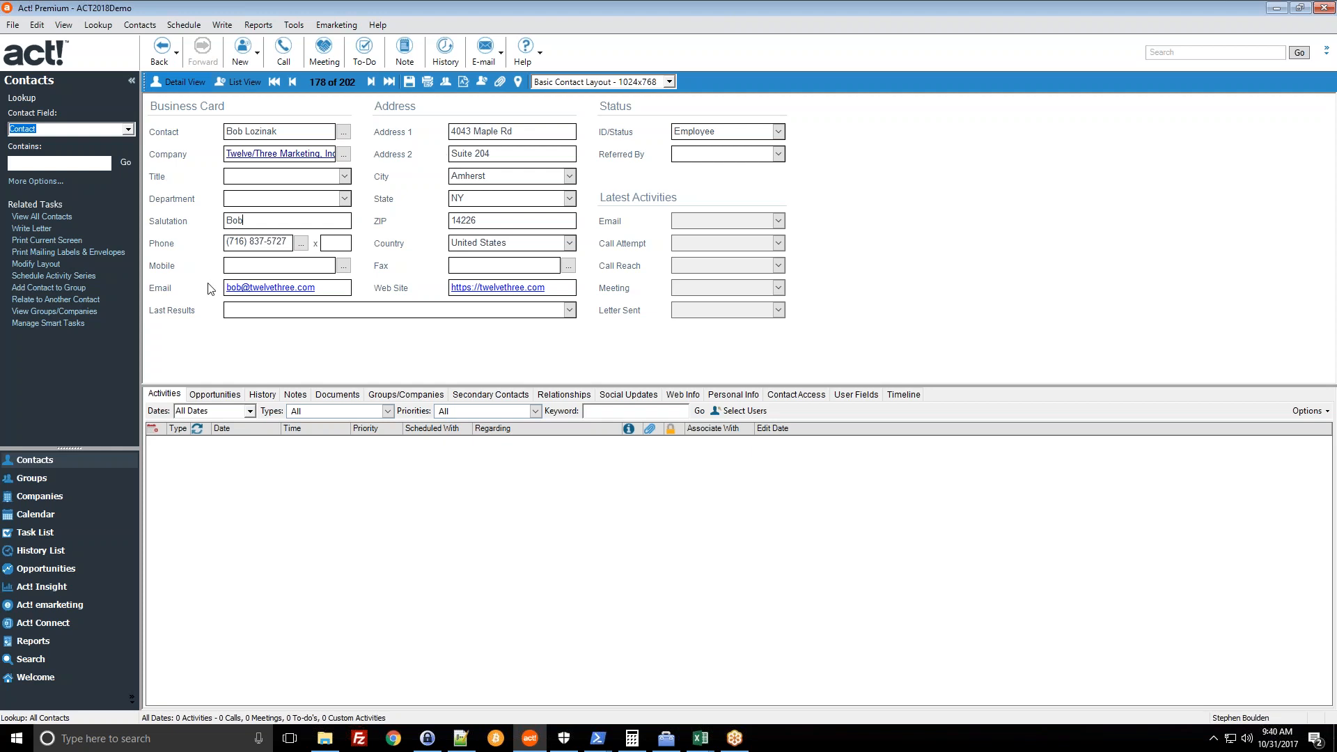
left_click(34, 500)
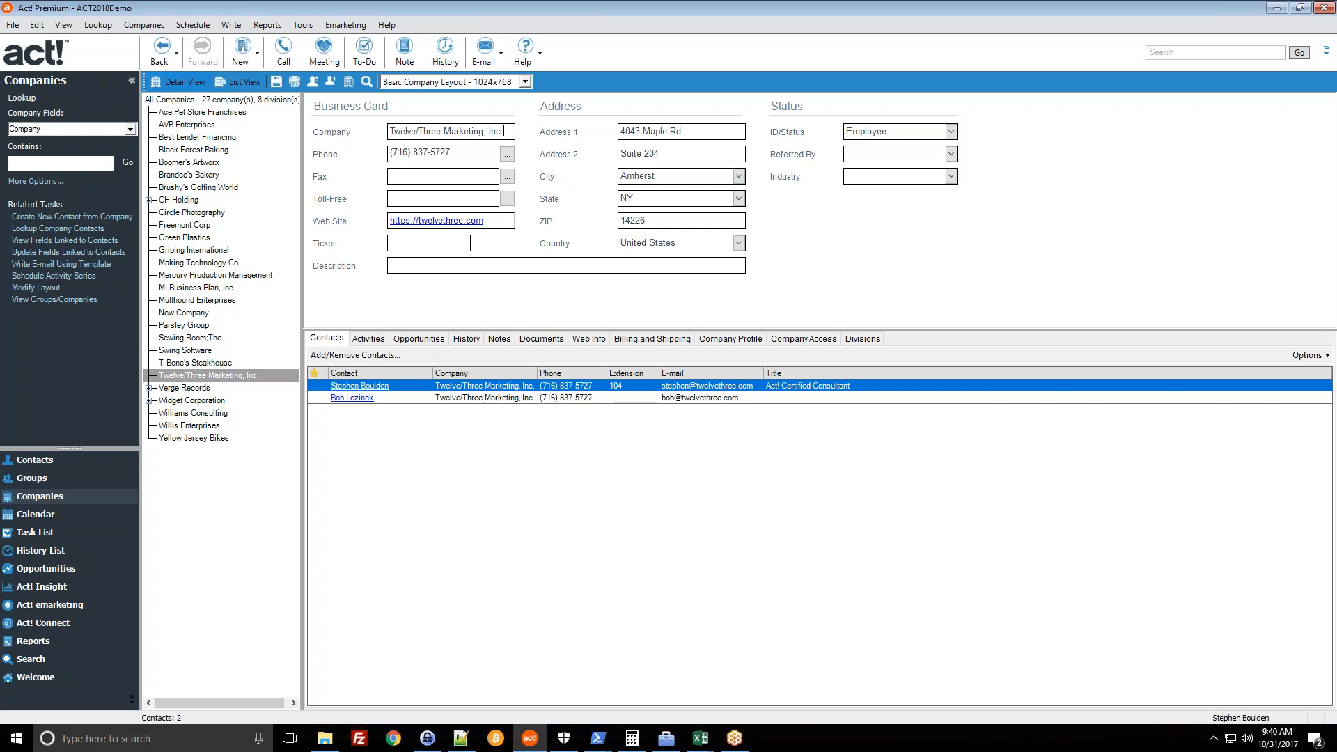
- Open the A1 Services contact's detail record from the contact list view
left_click(34, 459)
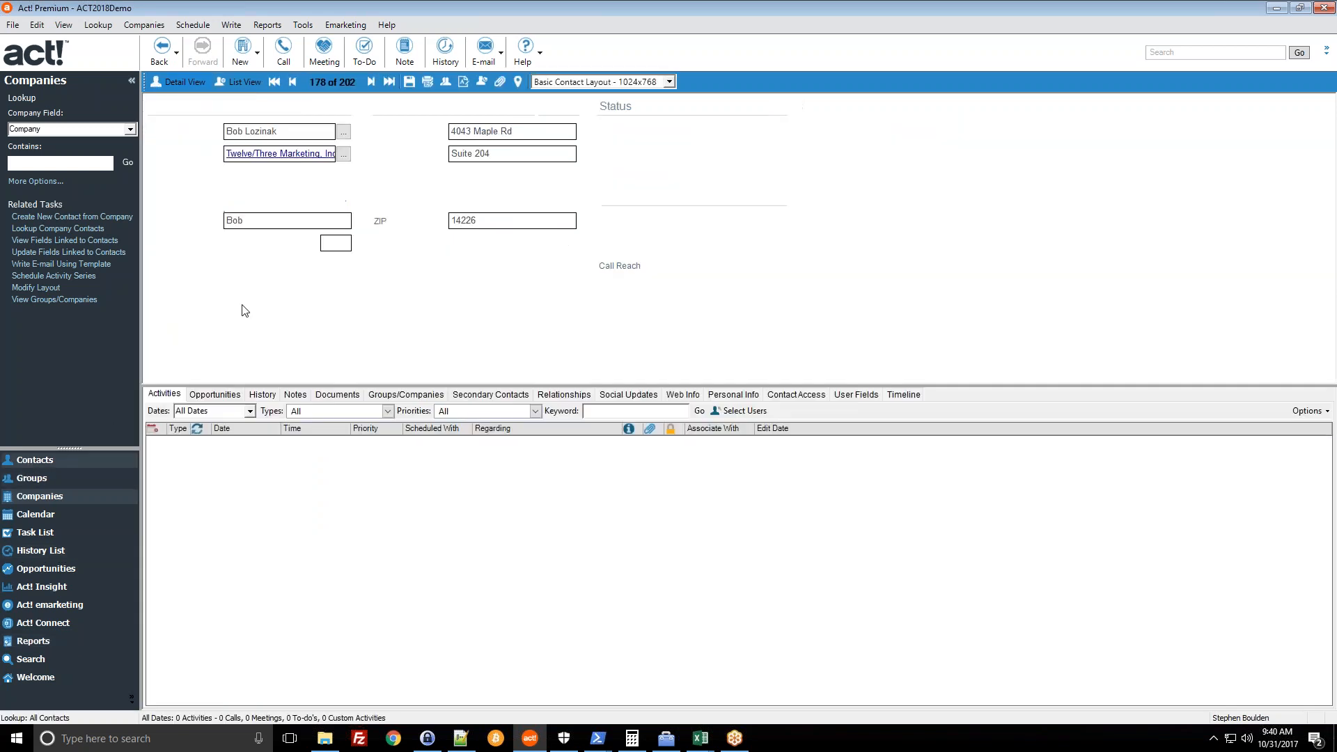
left_click(231, 83)
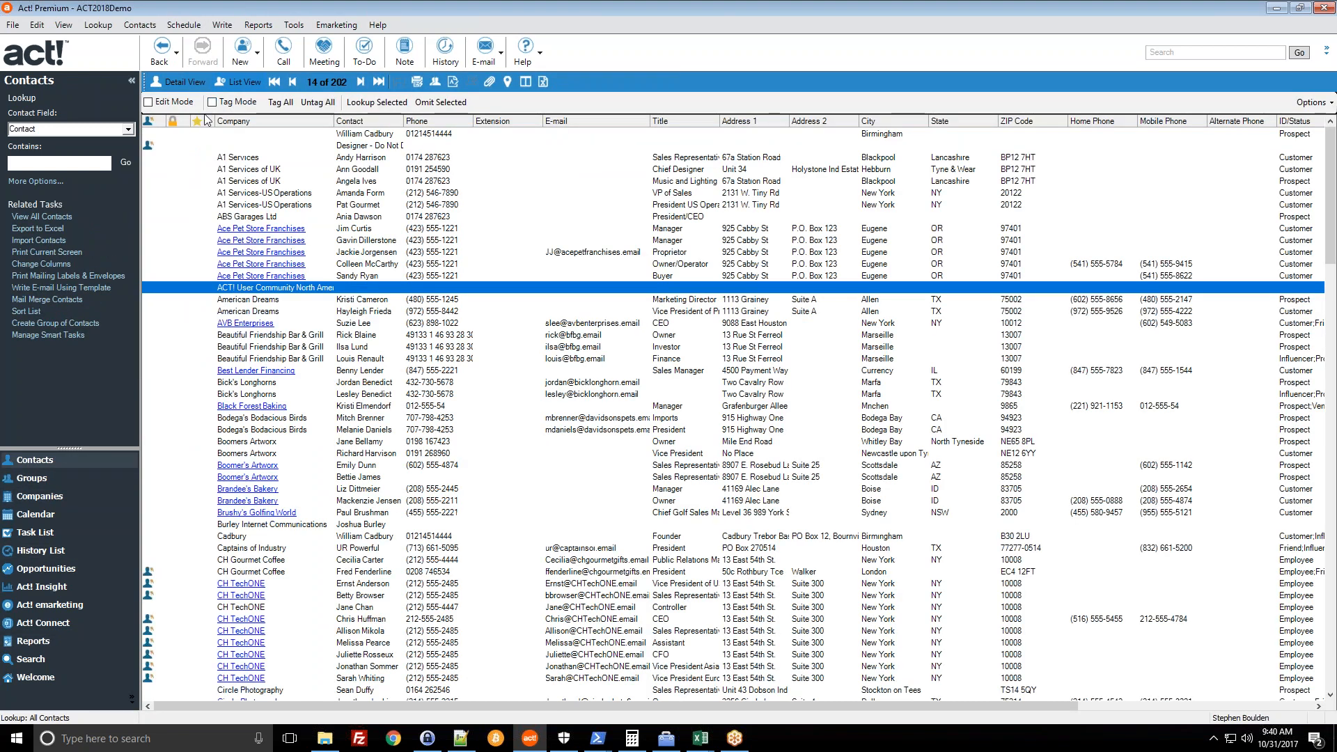
left_click(382, 159)
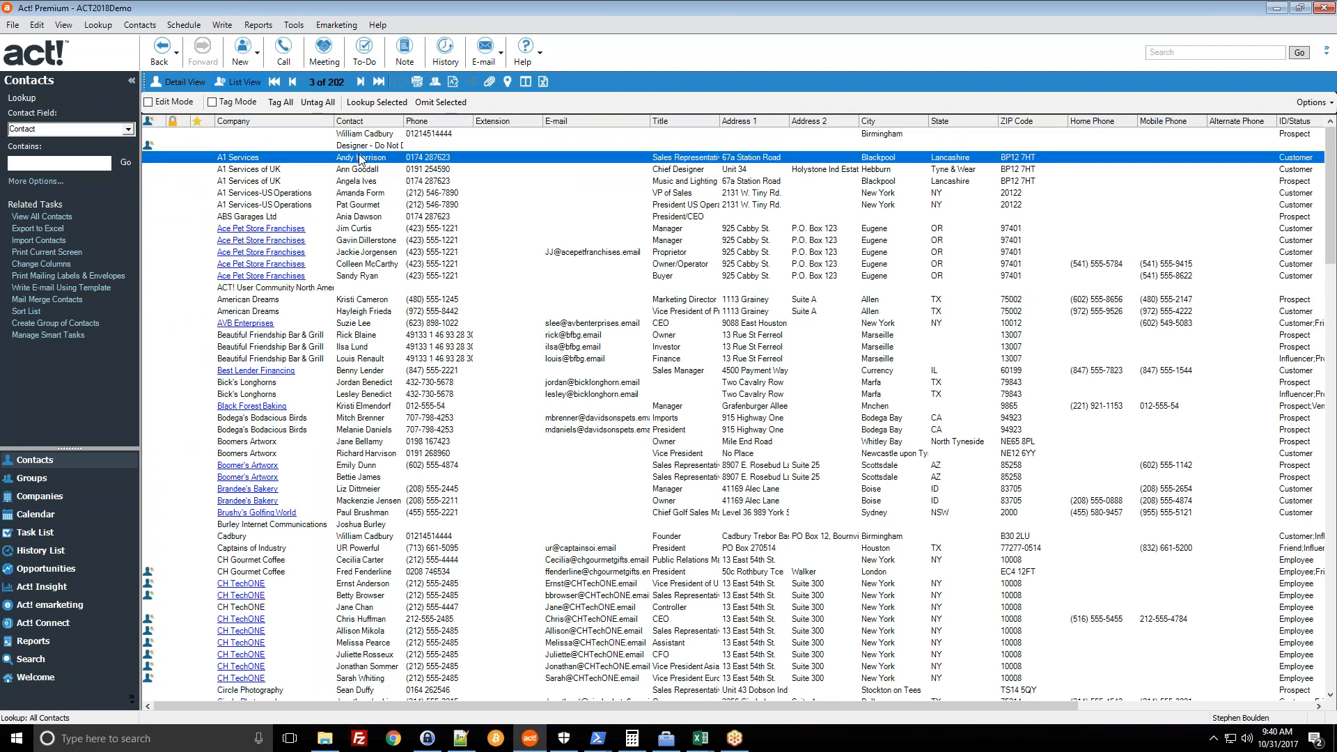
double_click(360, 158)
- Browse the Contacts, Emarketing and Tools menus without choosing a command
left_click(140, 25)
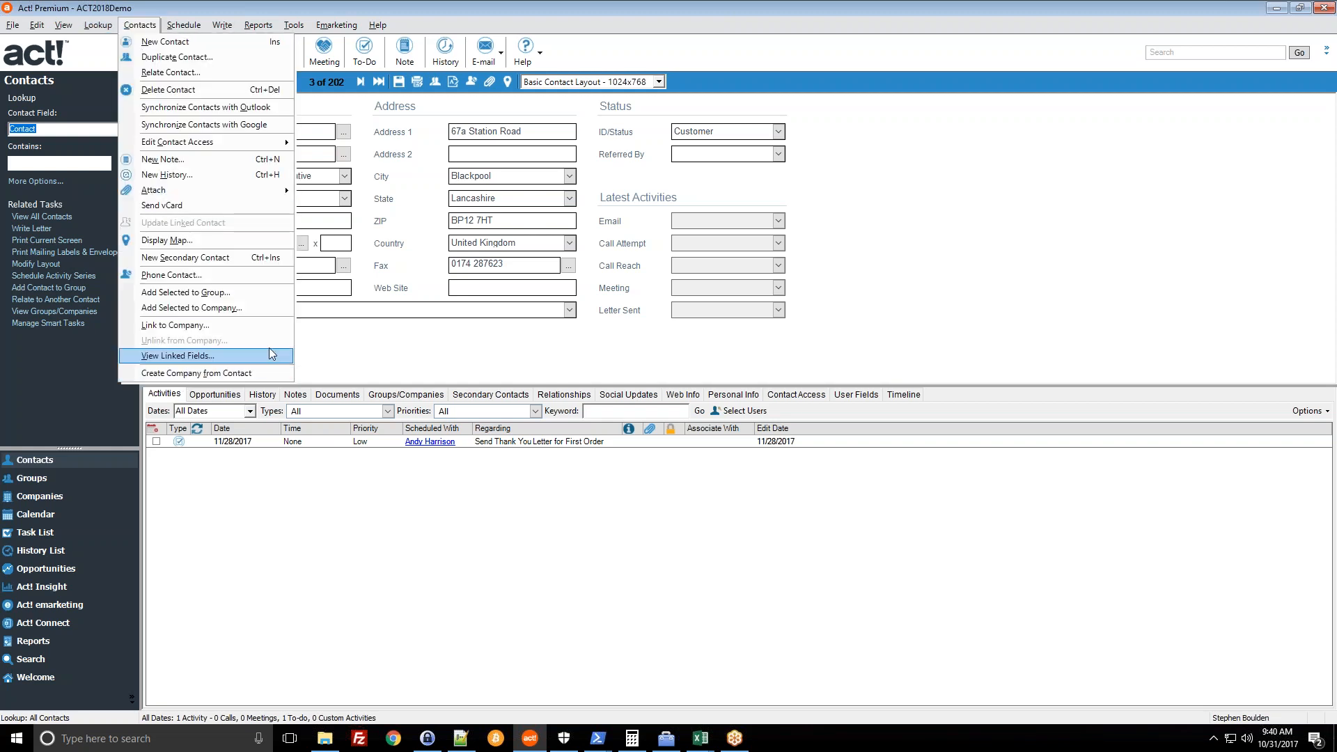
left_click(341, 348)
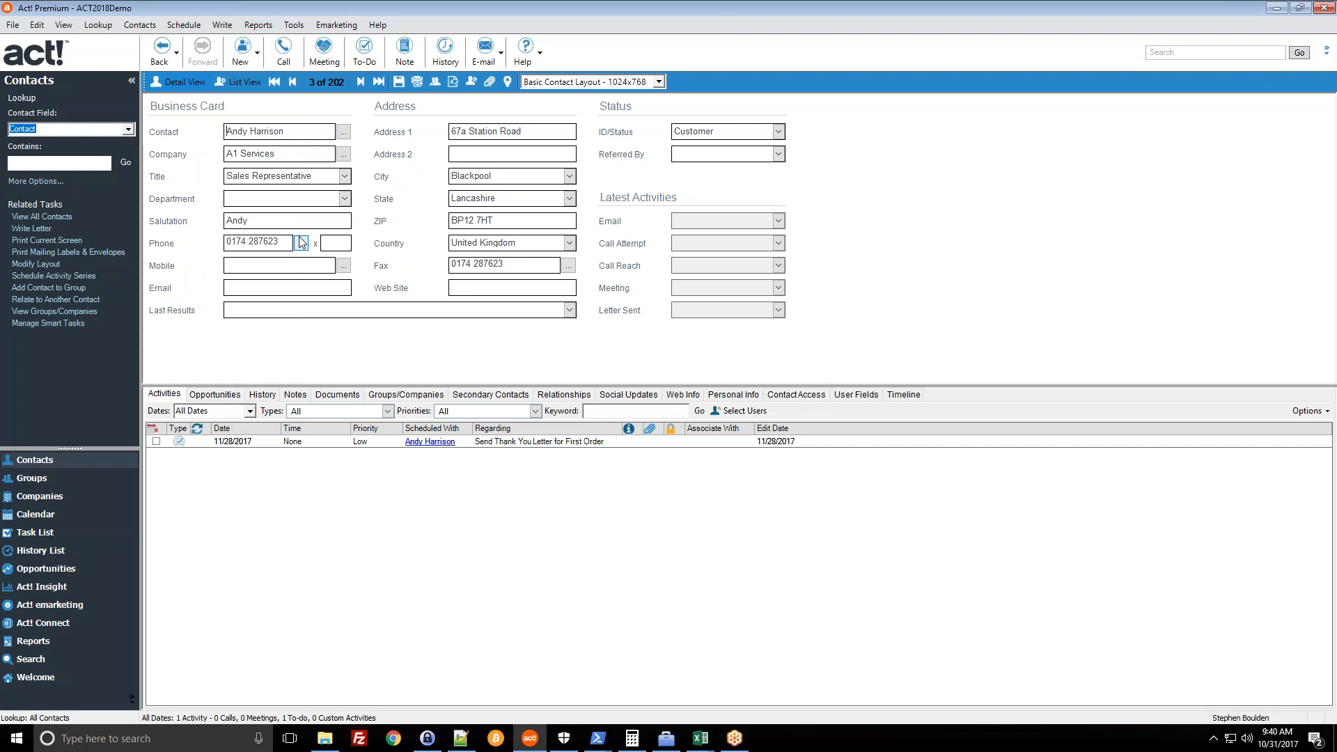
left_click(326, 25)
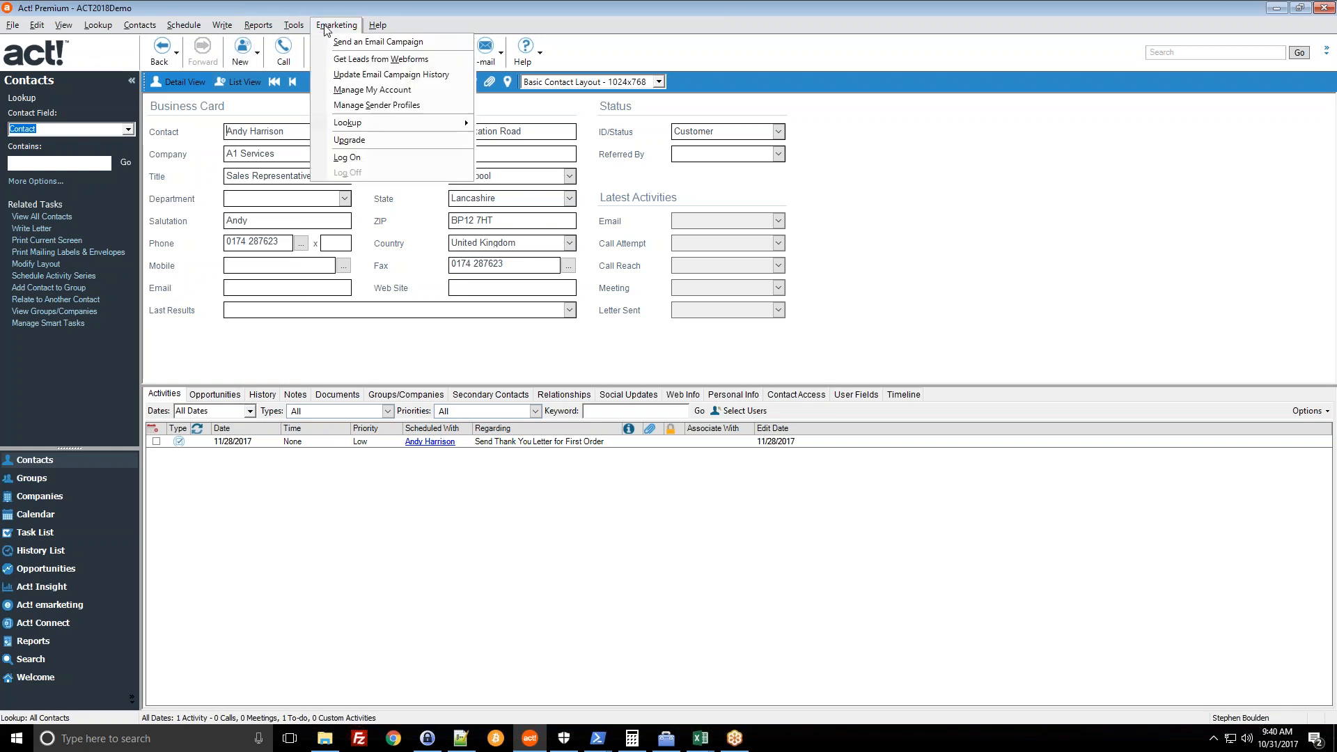
left_click(317, 11)
left_click(300, 26)
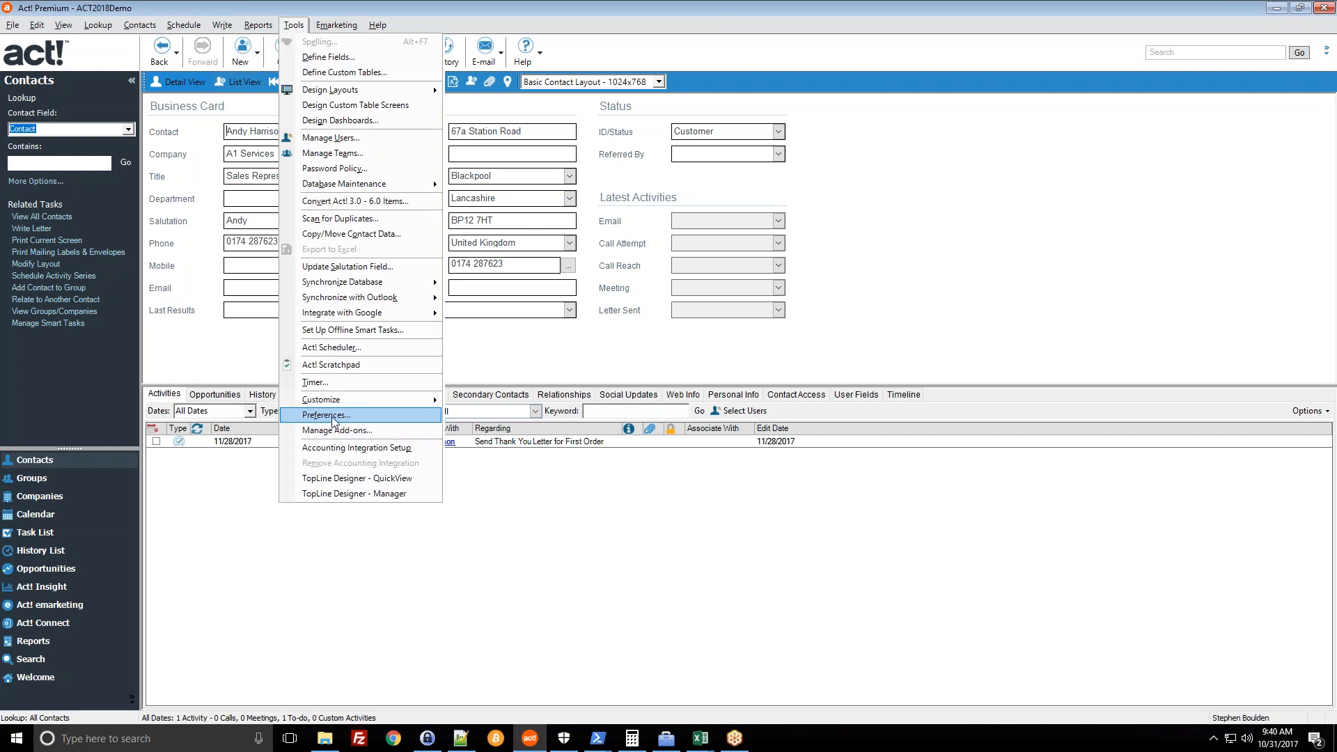
- In the Admin preferences, open Company Preferences and leave the Company Creation threshold at 0
left_click(326, 415)
left_click(839, 224)
left_click(838, 224)
left_click(805, 224)
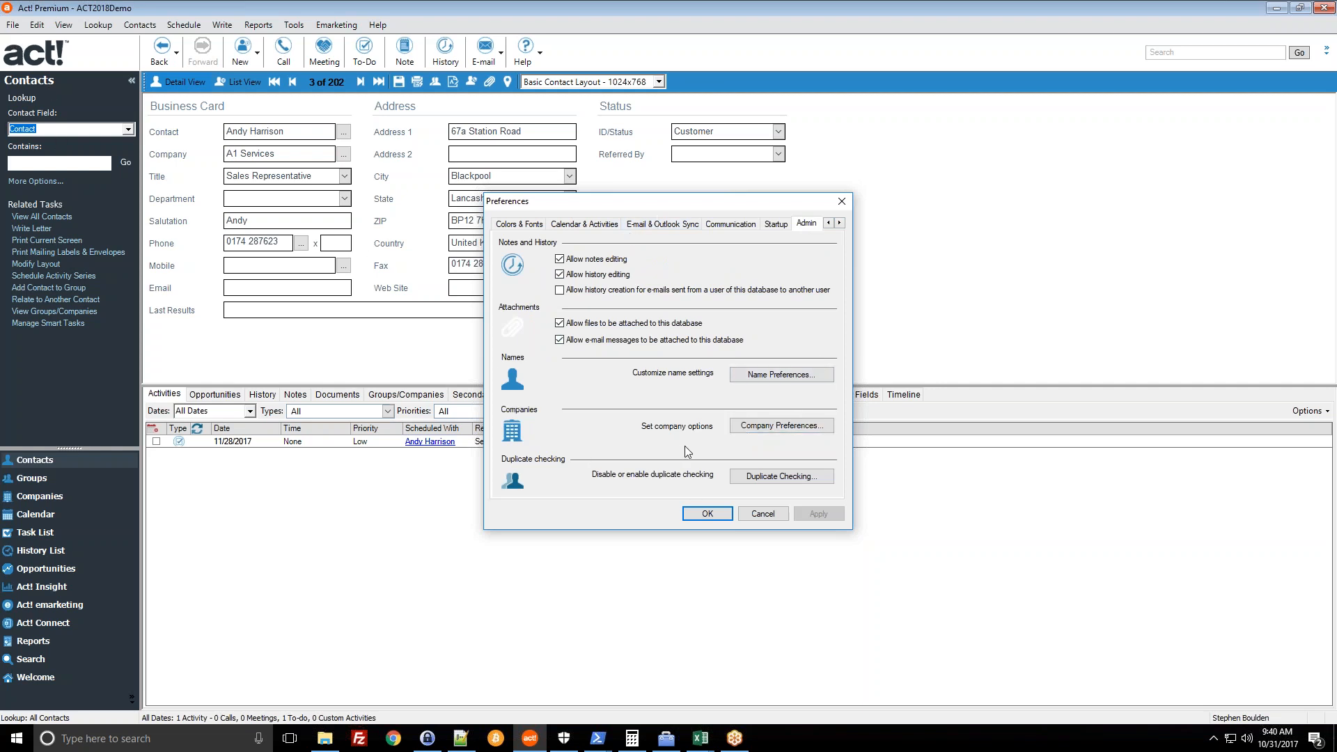
left_click(774, 425)
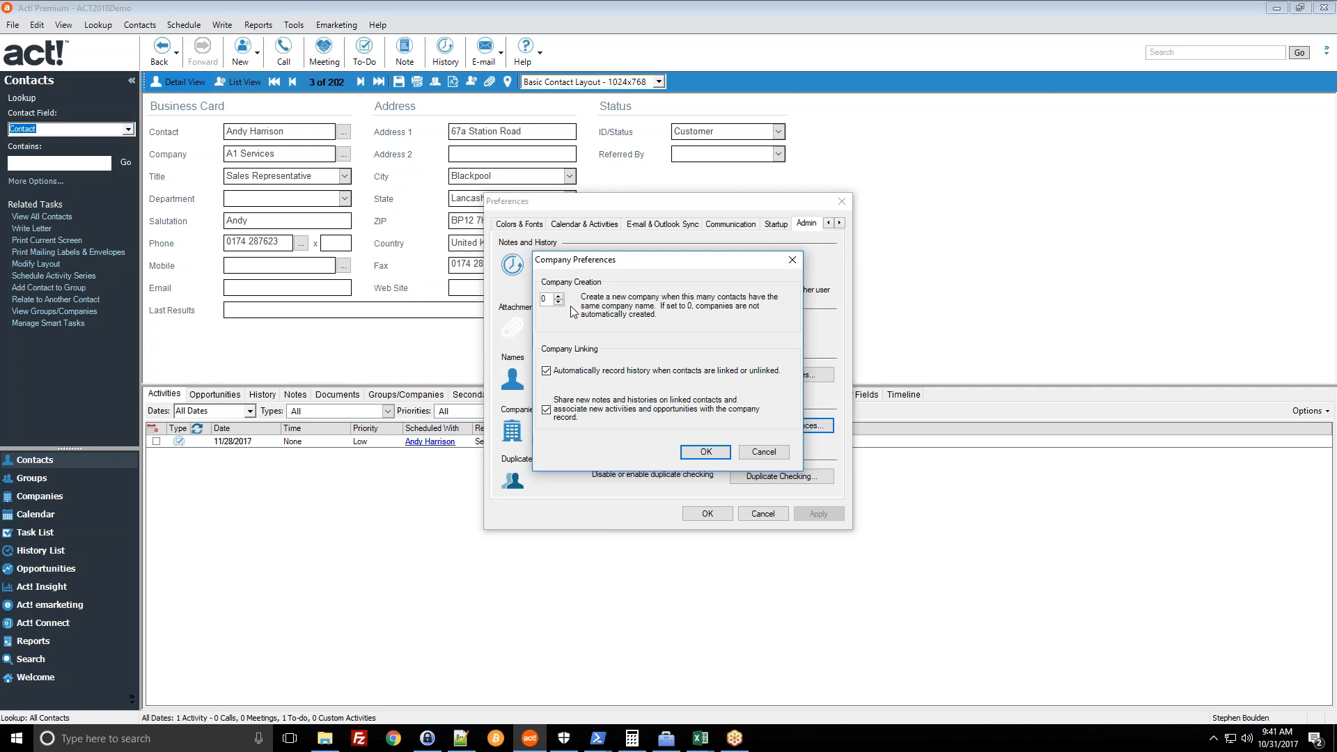
left_click(558, 296)
left_click(558, 302)
left_click(558, 302)
- Cancel Company Preferences and confirm the Preferences dialog with OK
left_click(767, 456)
left_click(719, 519)
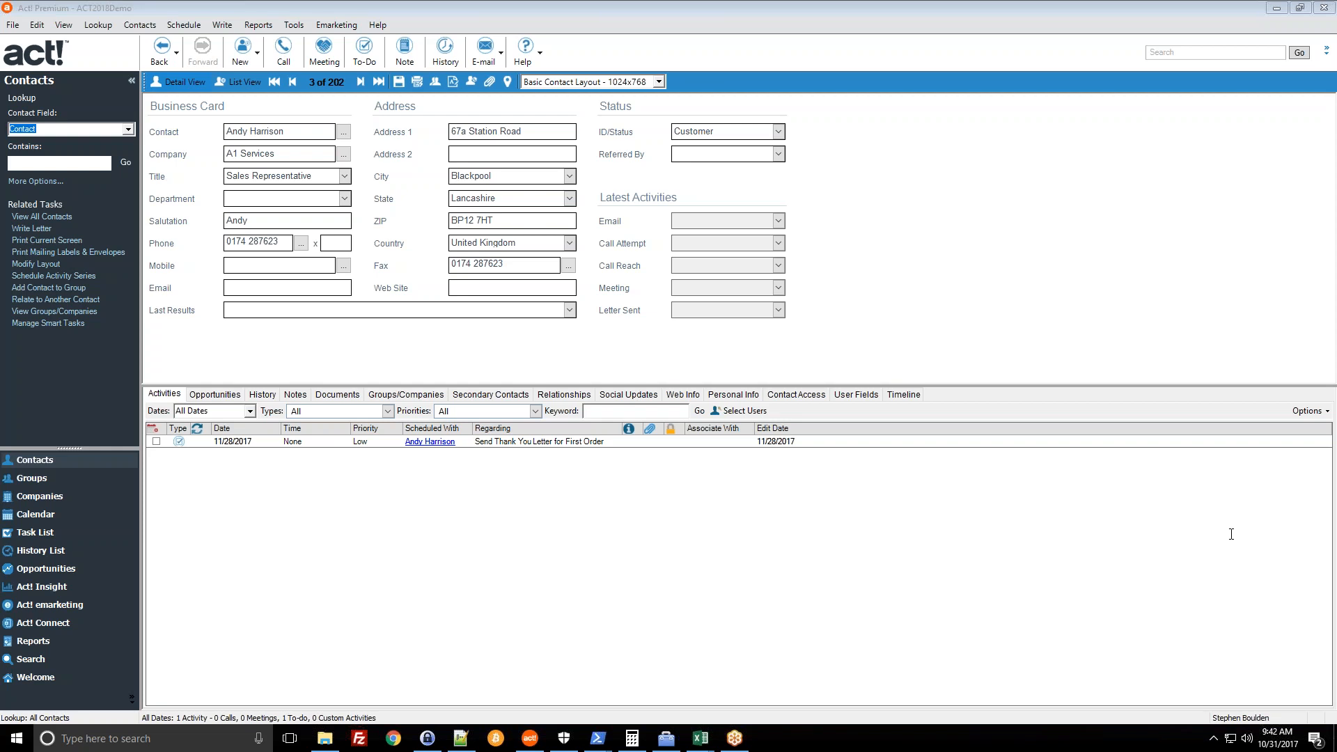
- In Companies, view the activities and select Ace Pet Store Franchises at the top of the list
left_click(61, 497)
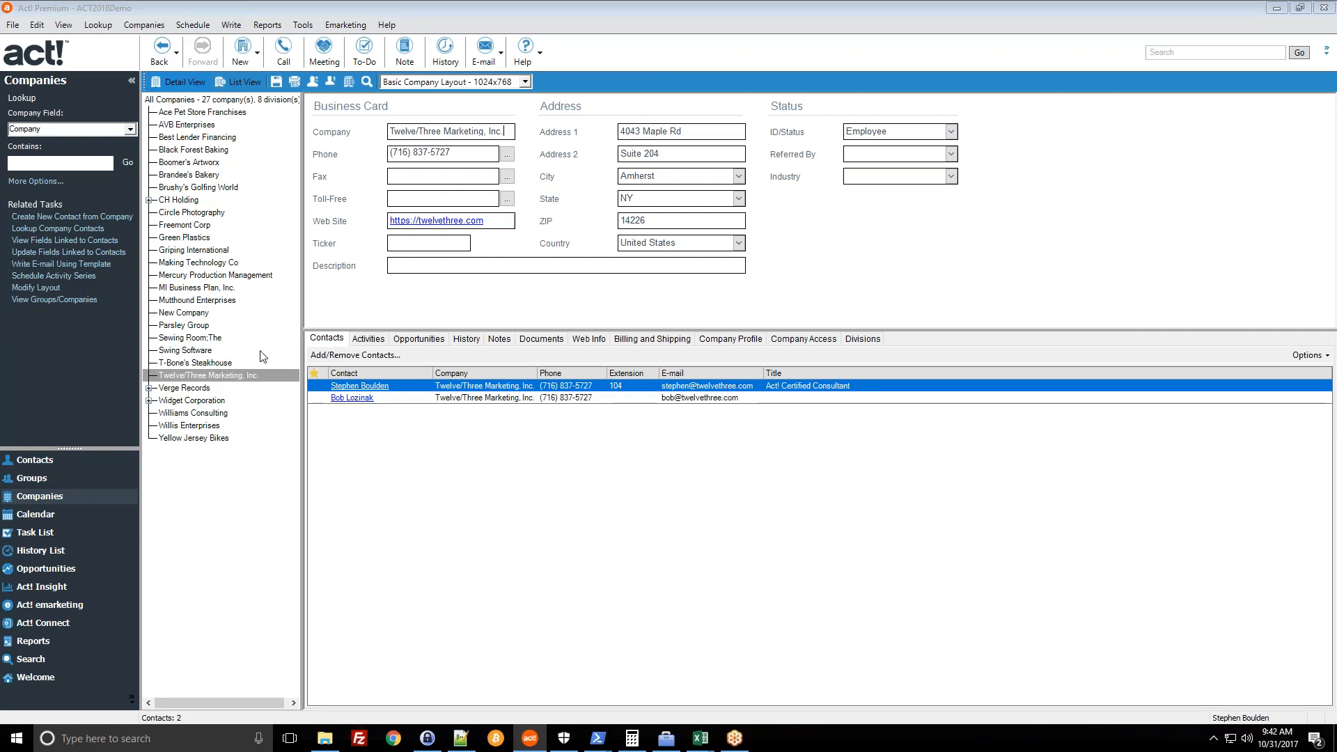
left_click(244, 376)
left_click(368, 339)
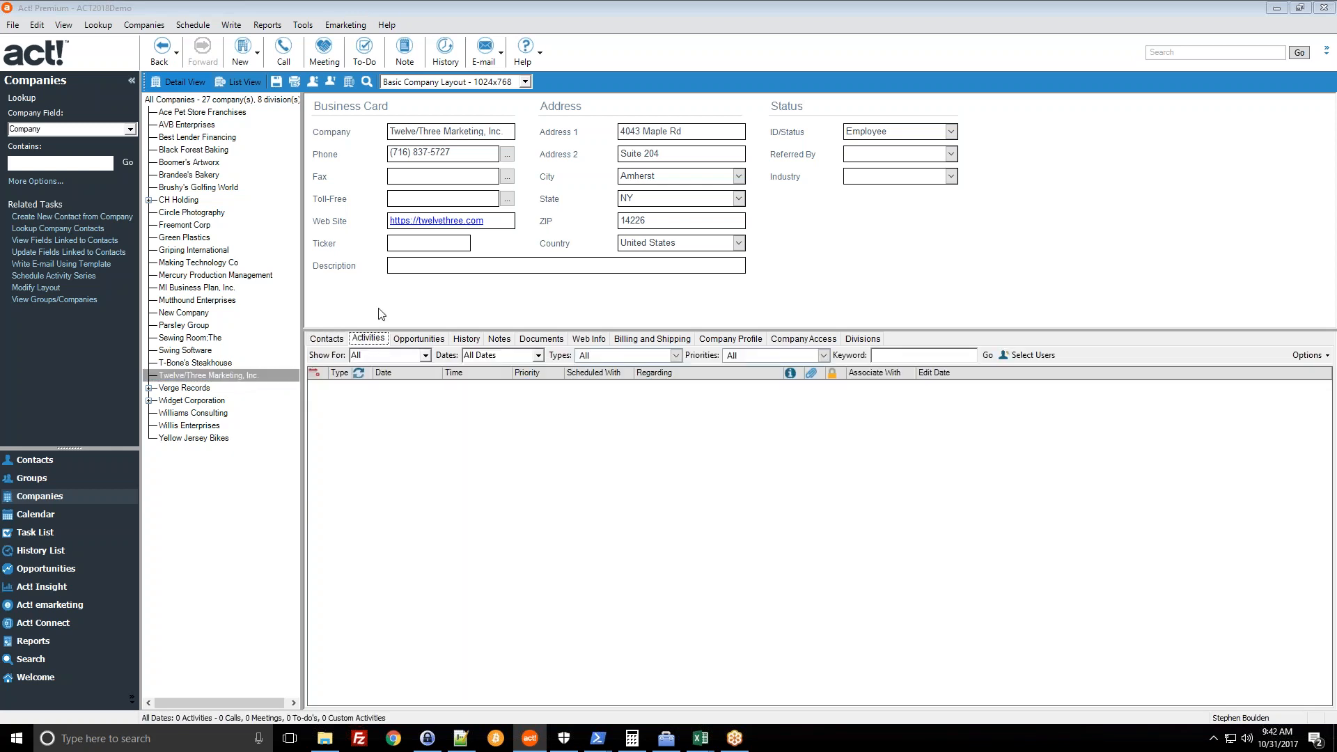
left_click(200, 138)
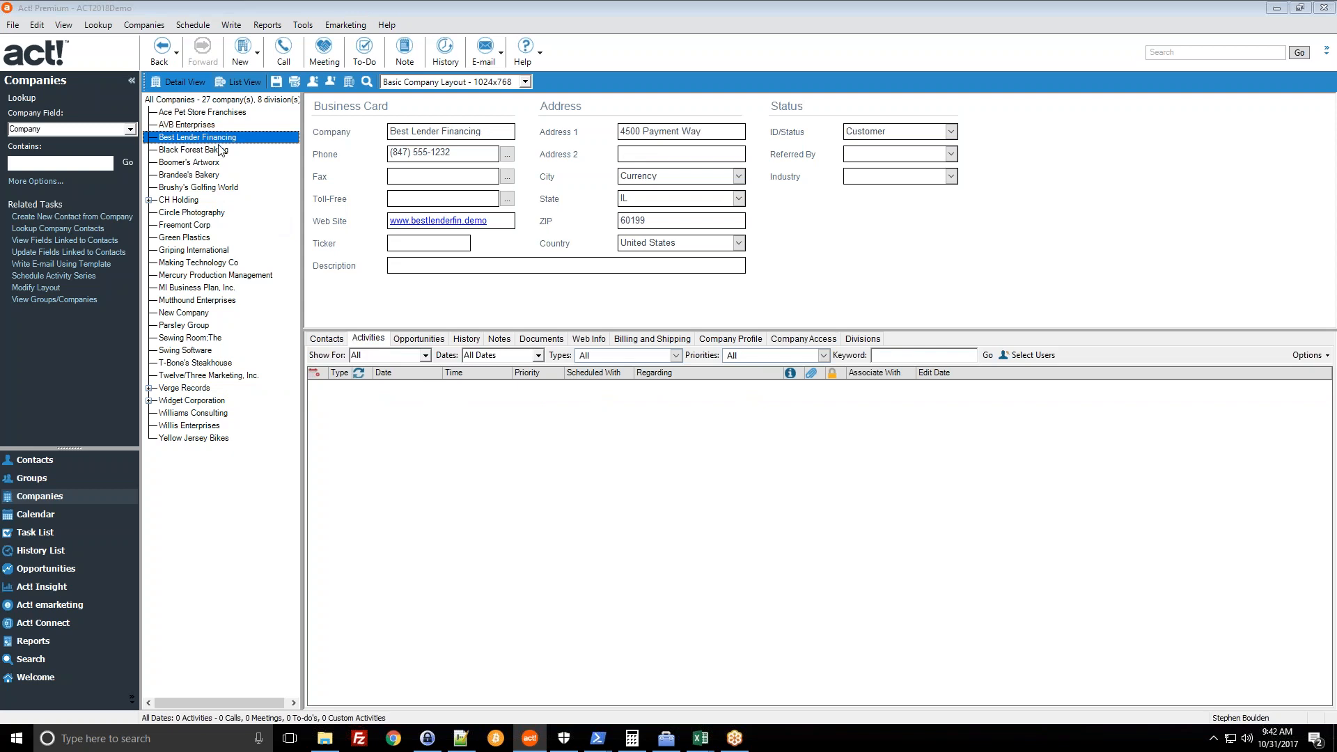
key("Home")
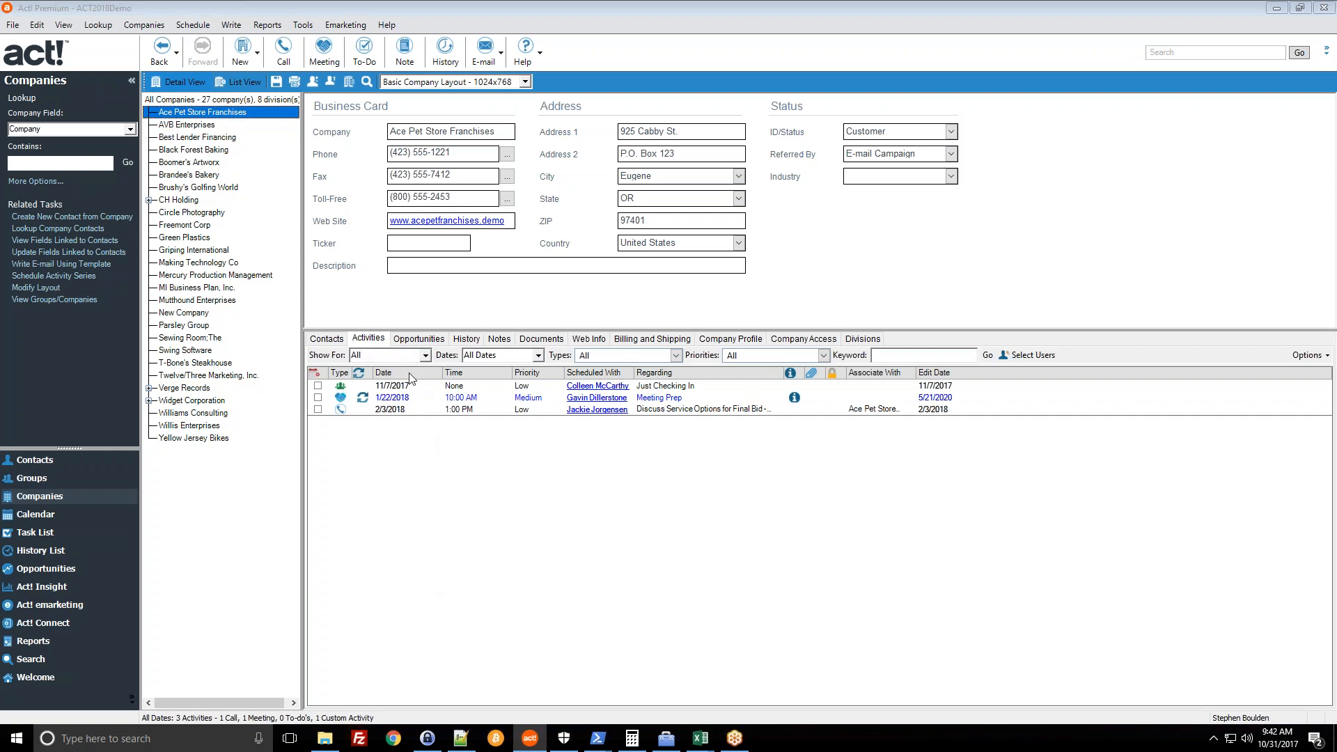
- Review Ace Pet Store Franchises' history, including Upgrade for Corp Offices, its access settings, then its contacts
left_click(468, 341)
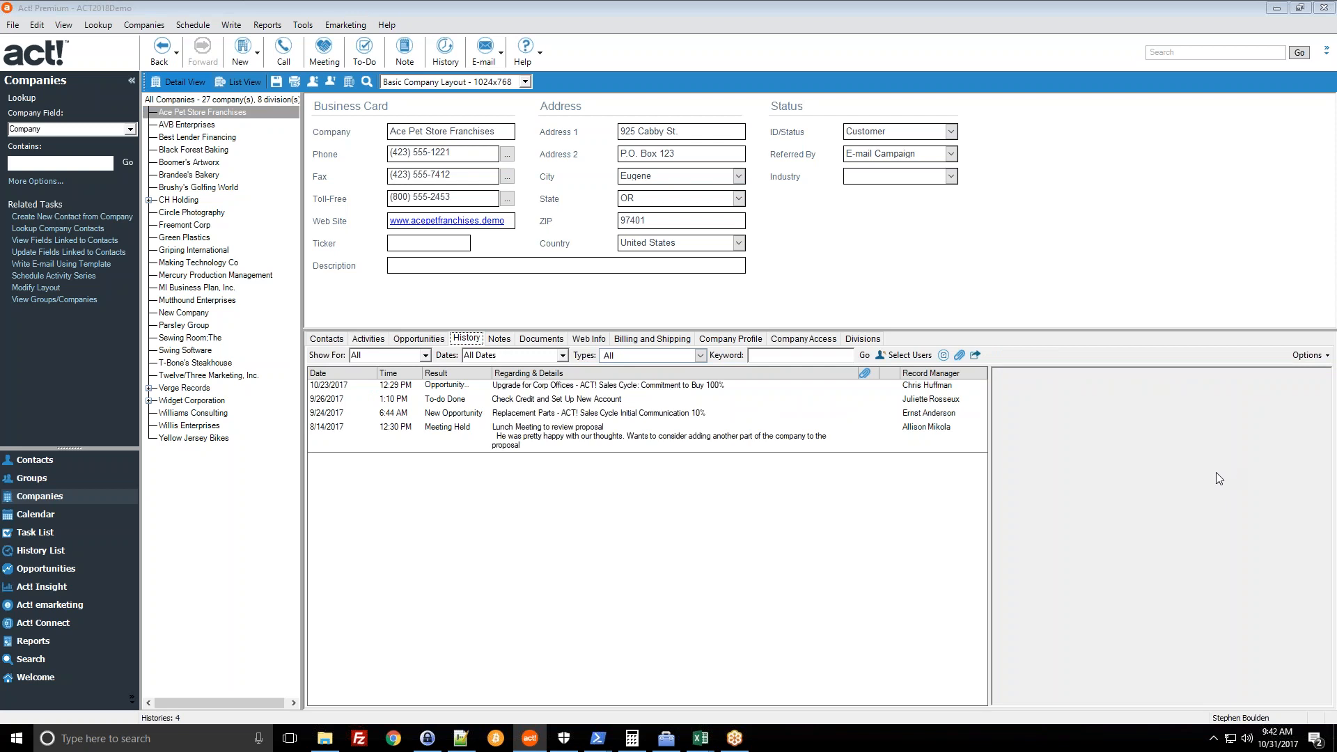
left_click(535, 387)
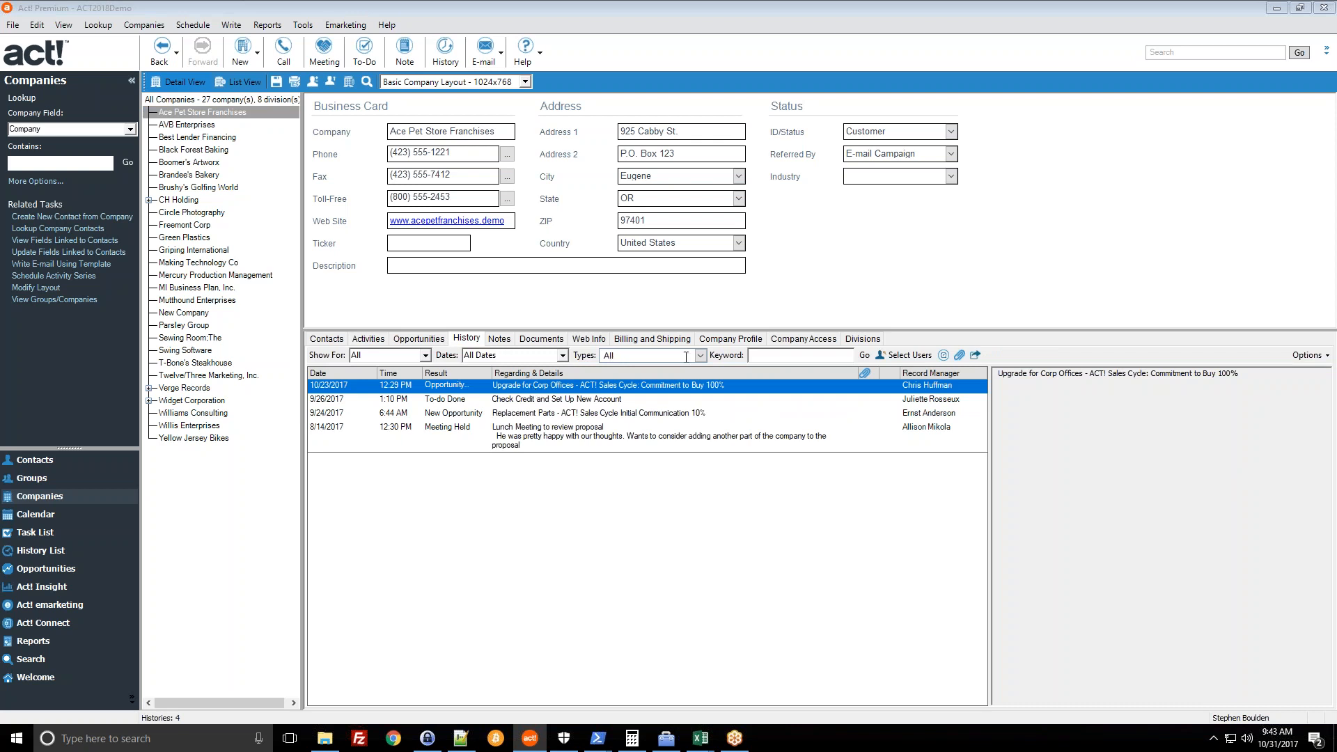
left_click(717, 340)
left_click(780, 342)
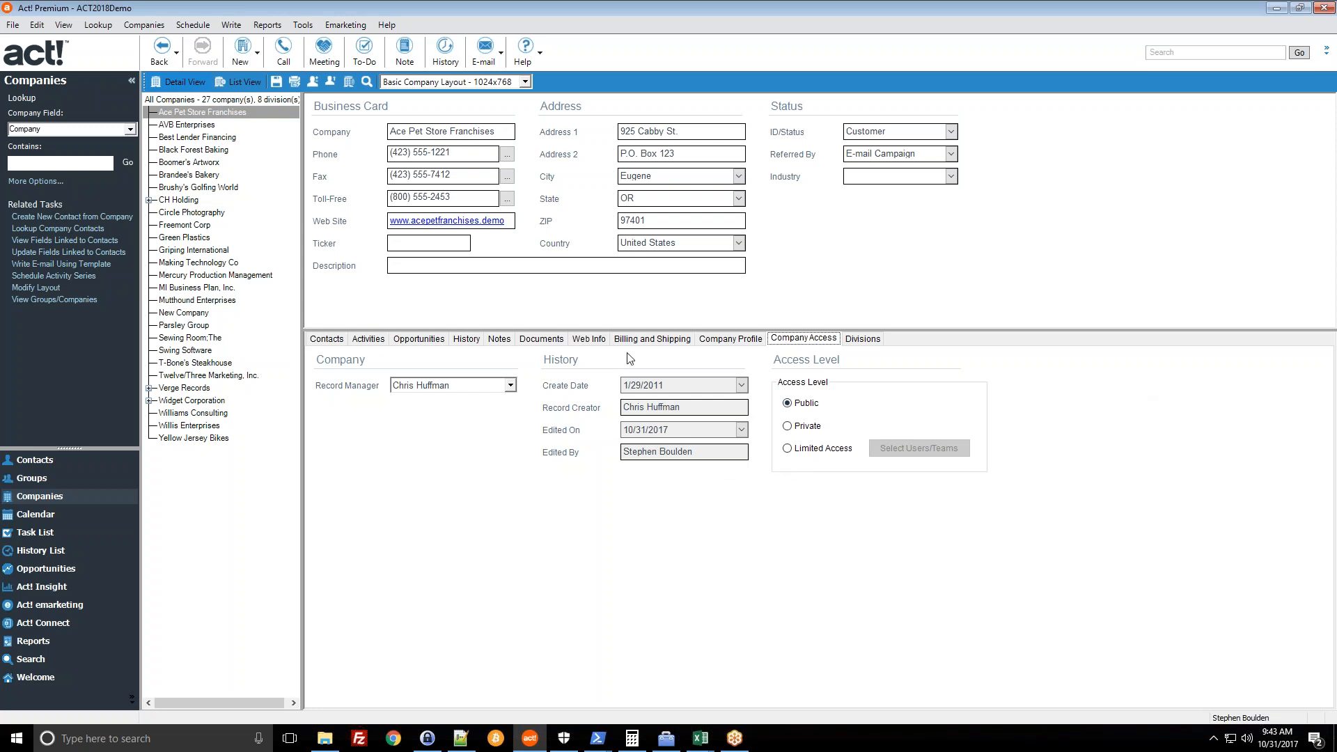
left_click(347, 341)
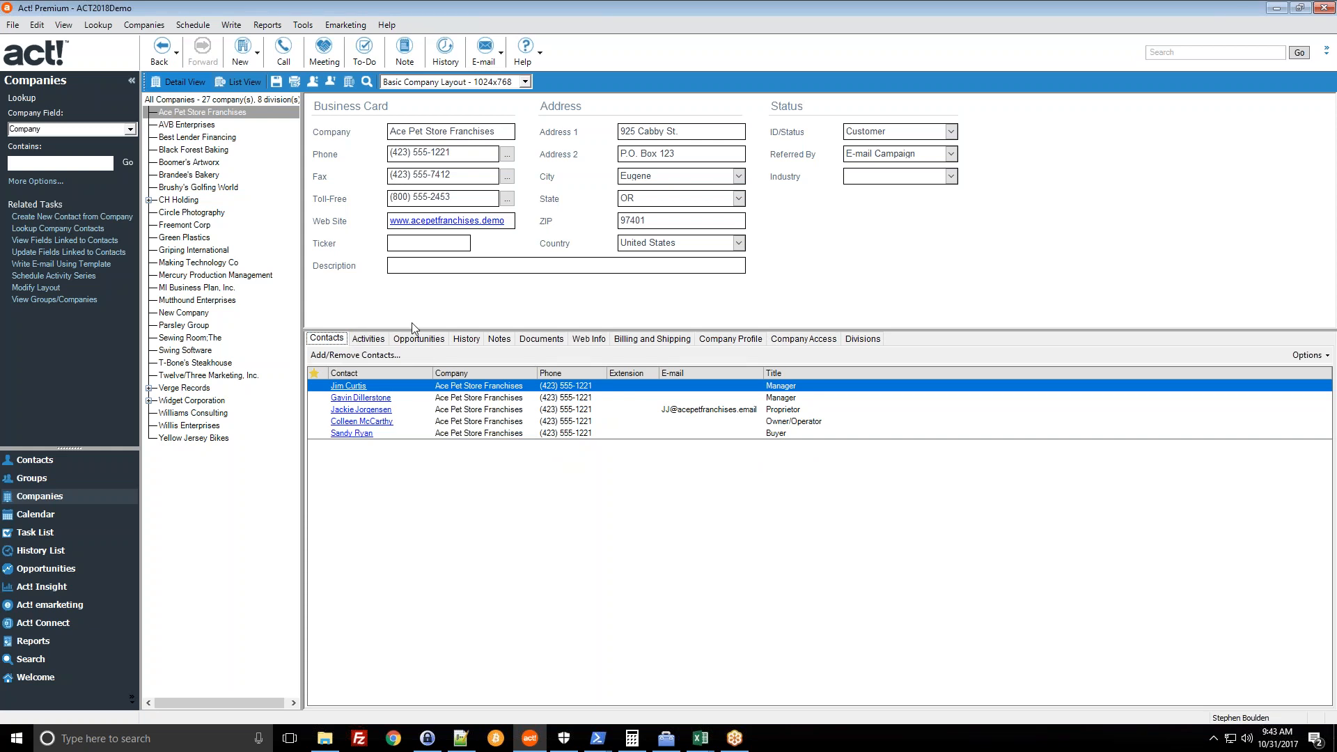
- Open the Beautiful Friendship Bar & Grill owner's full contact record from the contact list
left_click(49, 463)
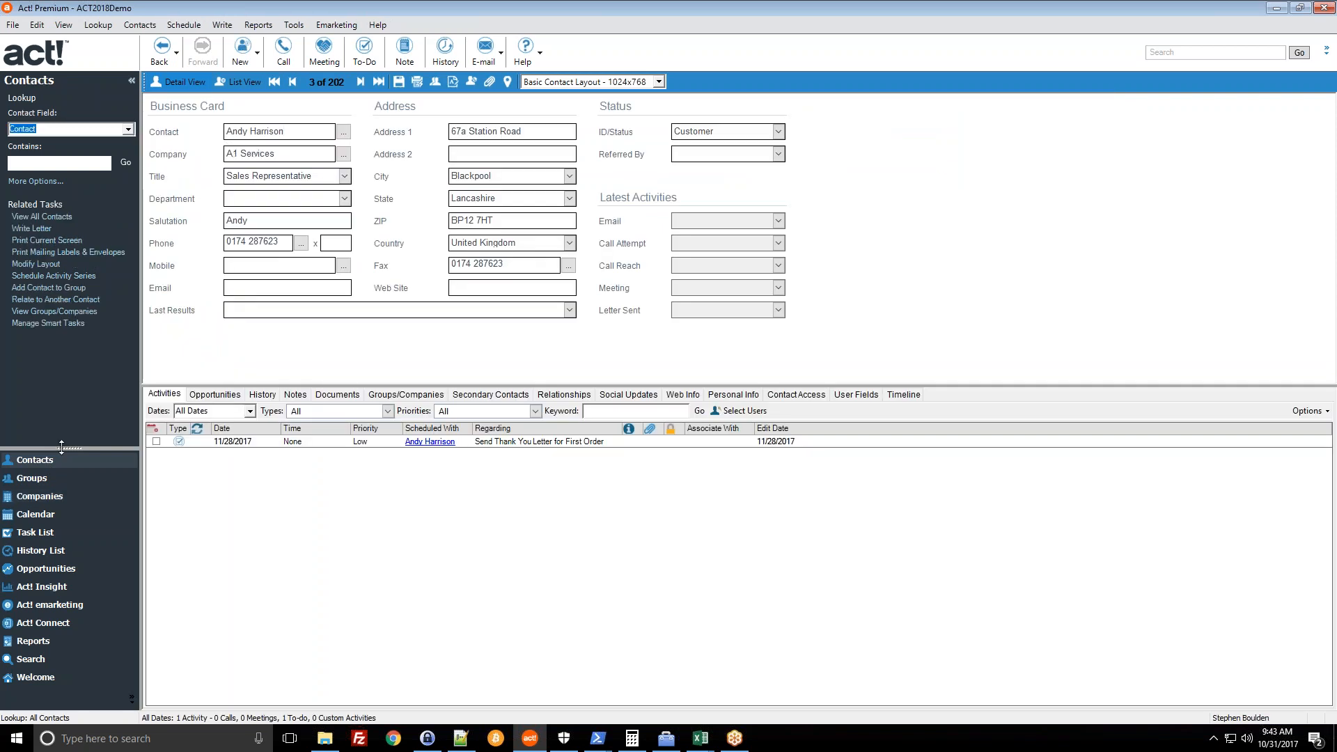
left_click(50, 495)
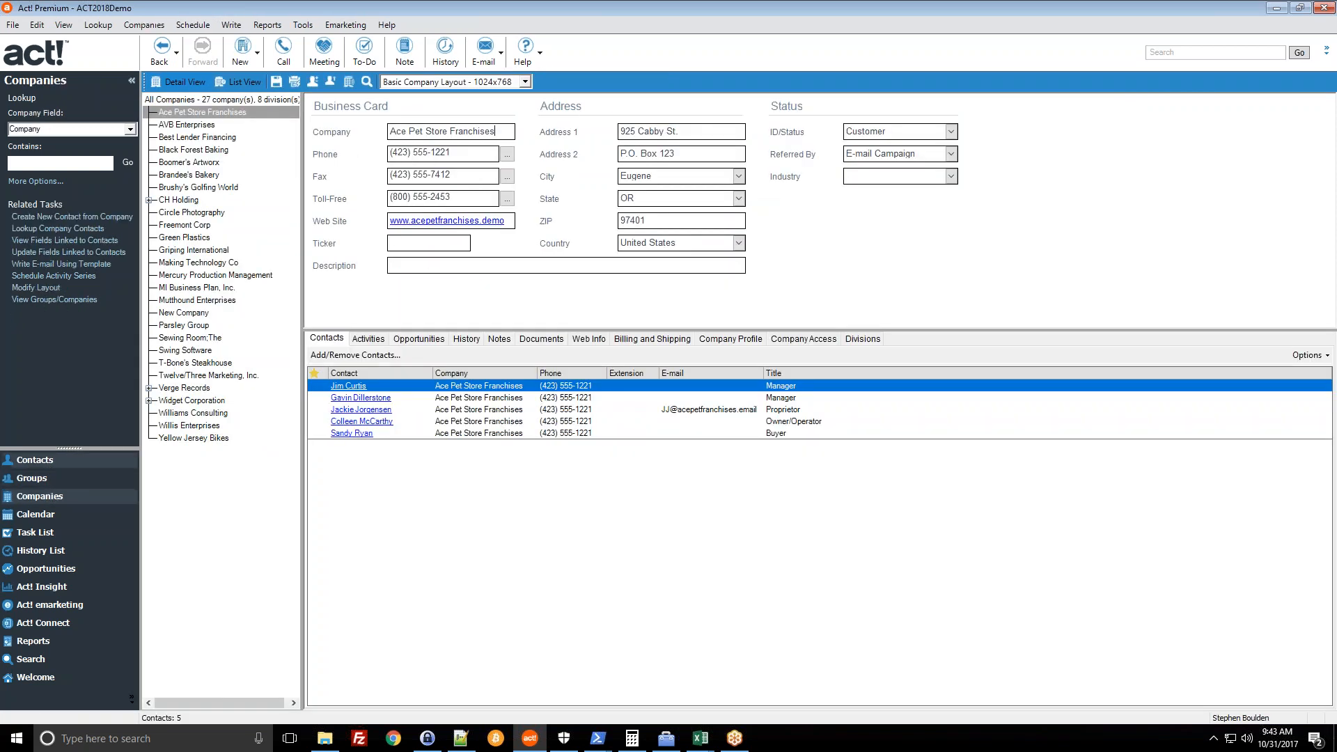
left_click(225, 377)
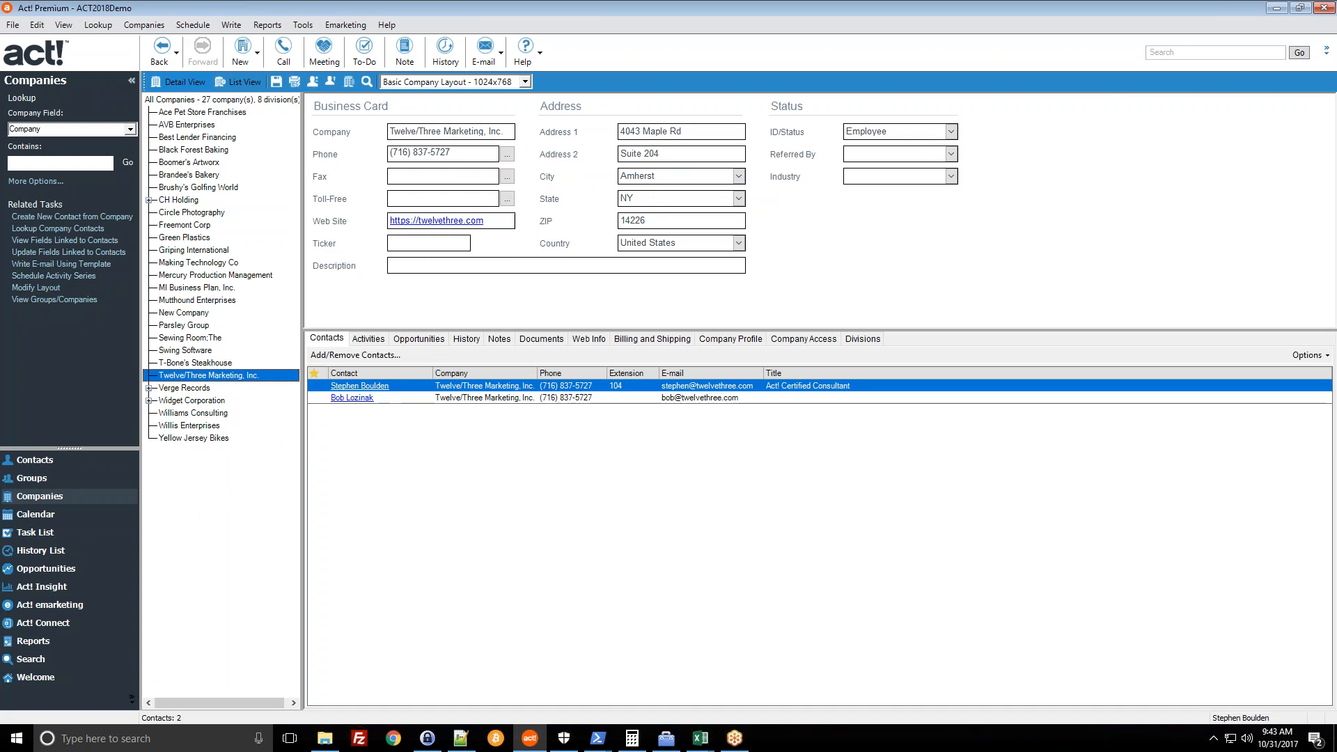
left_click(74, 463)
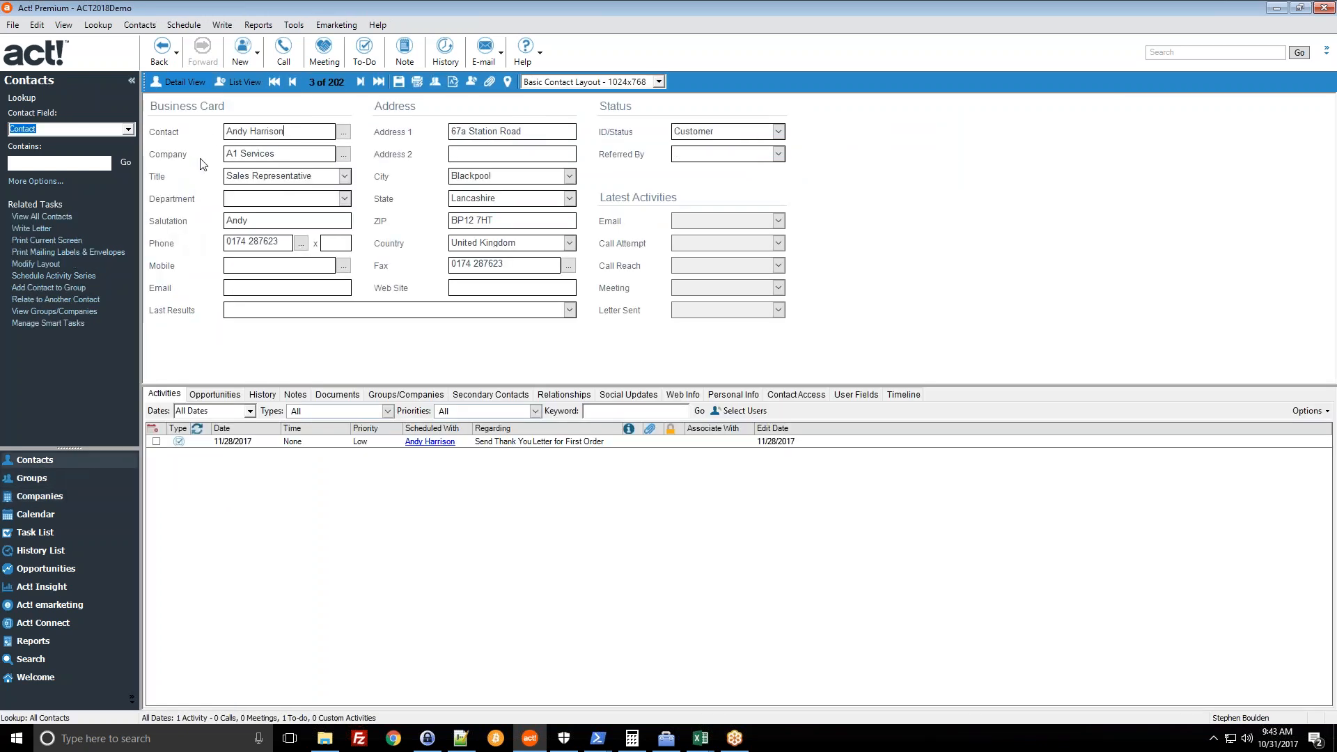
left_click(240, 83)
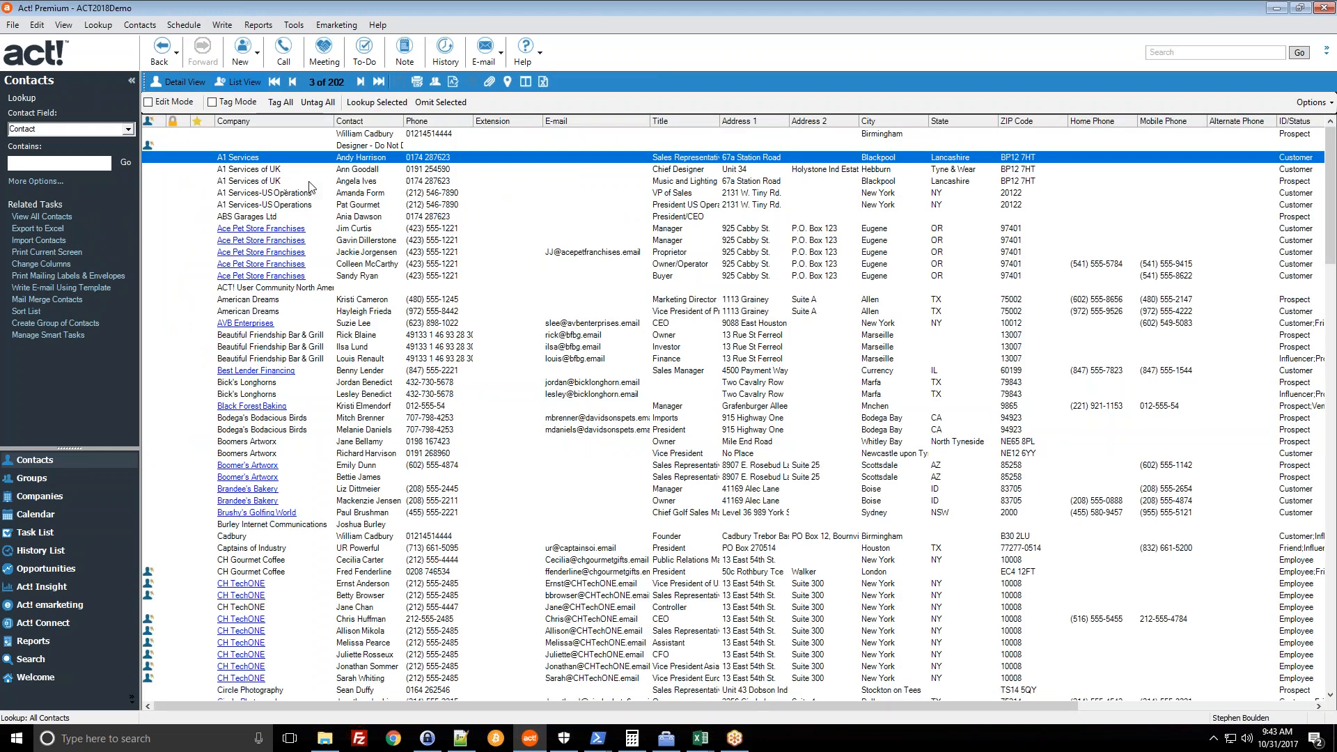
left_click(281, 337)
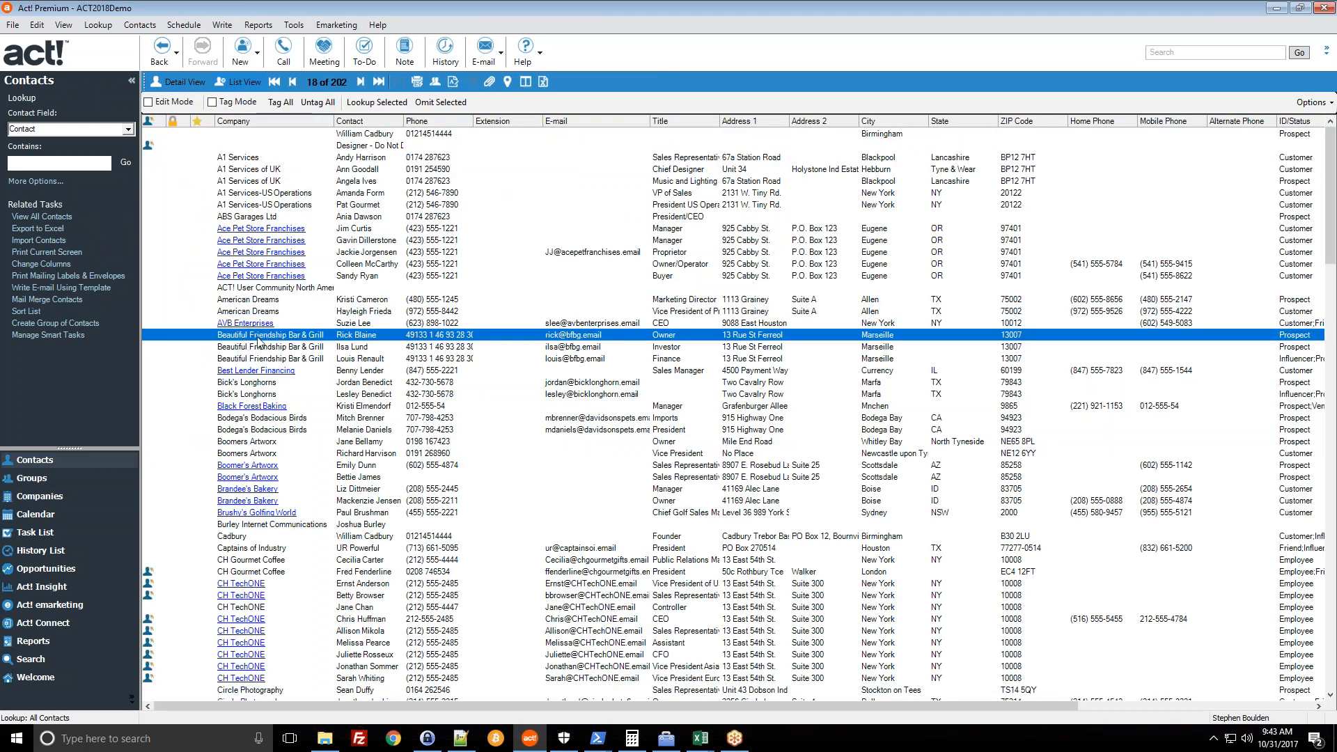
double_click(355, 340)
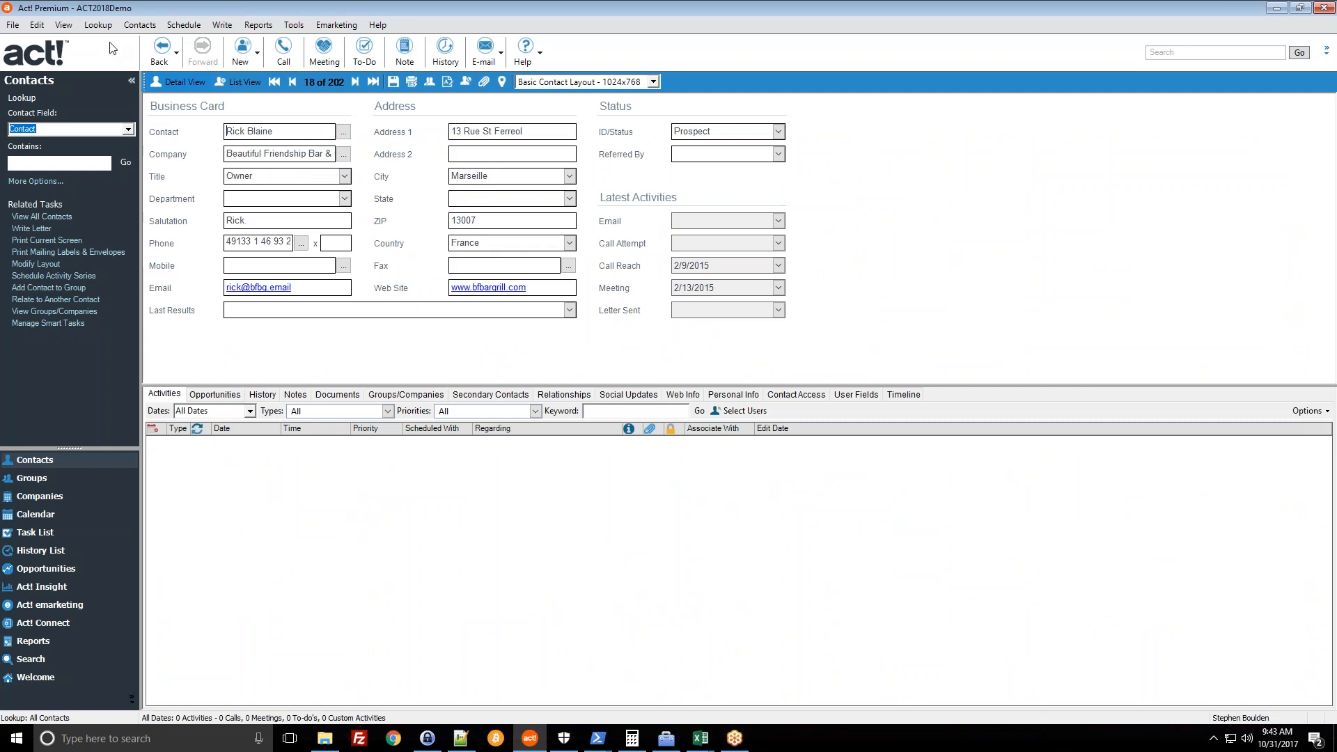
- Create the Beautiful Friendship Bar & Grill company from the owner's contact record
left_click(98, 25)
mouse_move(139, 25)
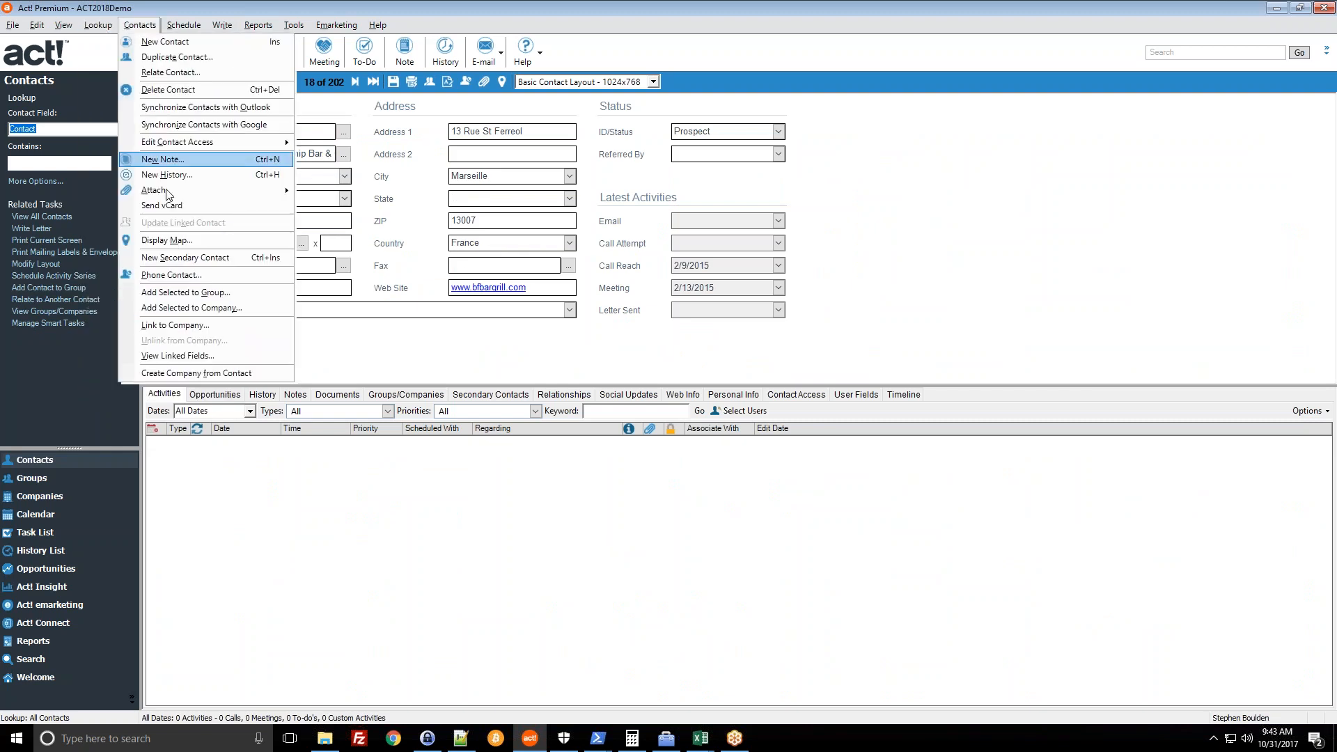
left_click(199, 374)
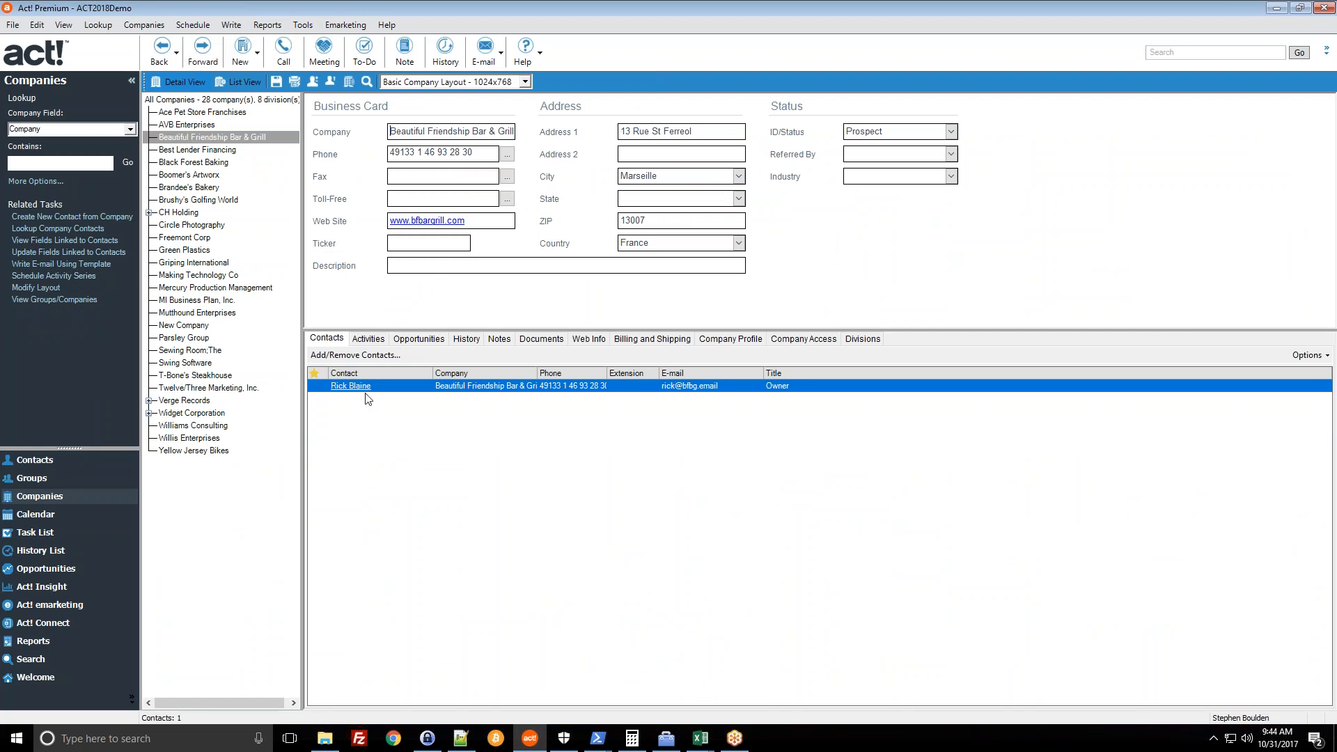
left_click(52, 462)
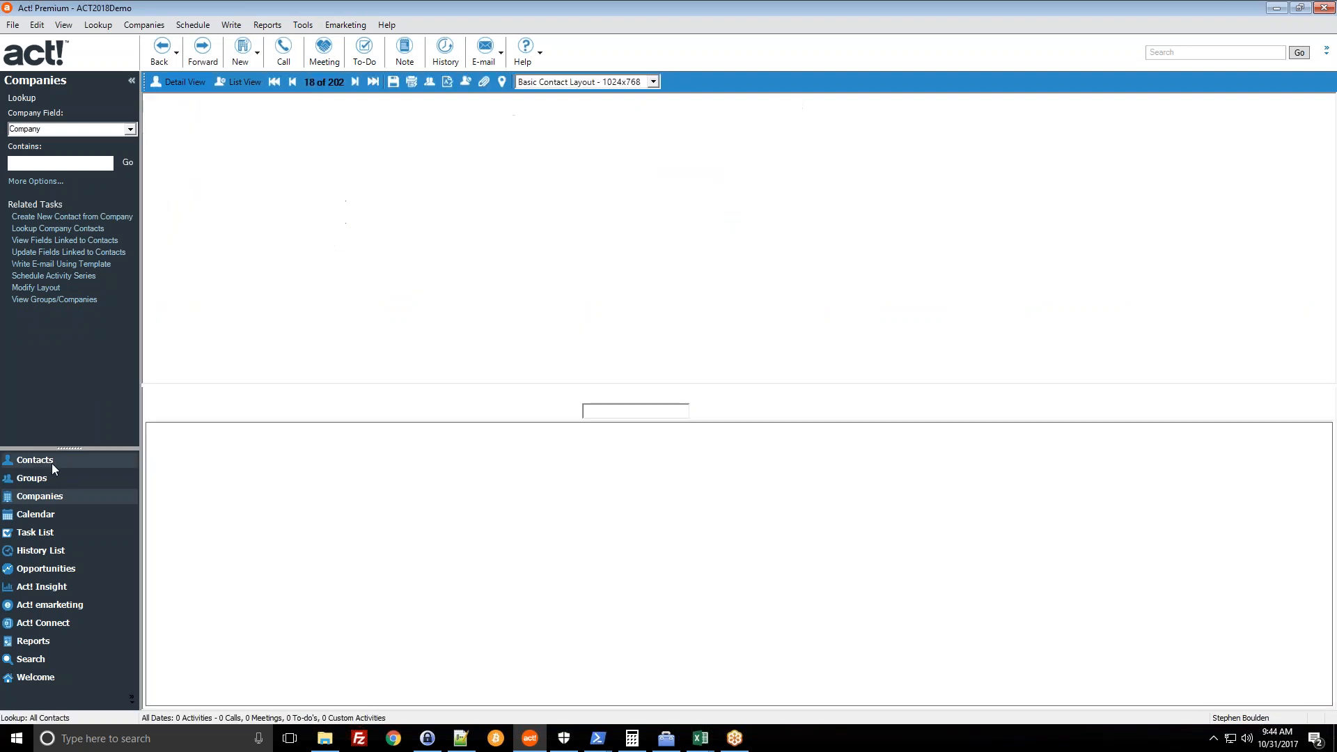
- Open the investor's contact record and link it to Beautiful Friendship Bar & Grill
left_click(237, 83)
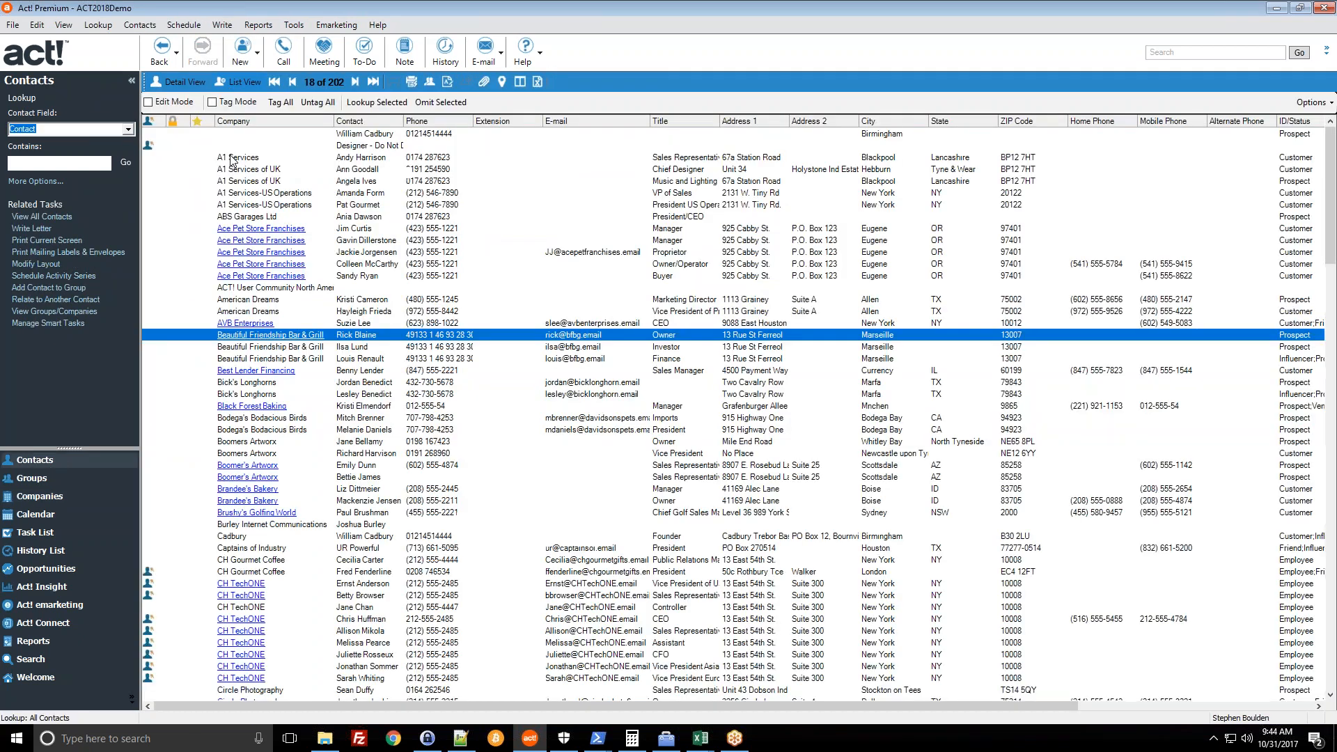
left_click(345, 347)
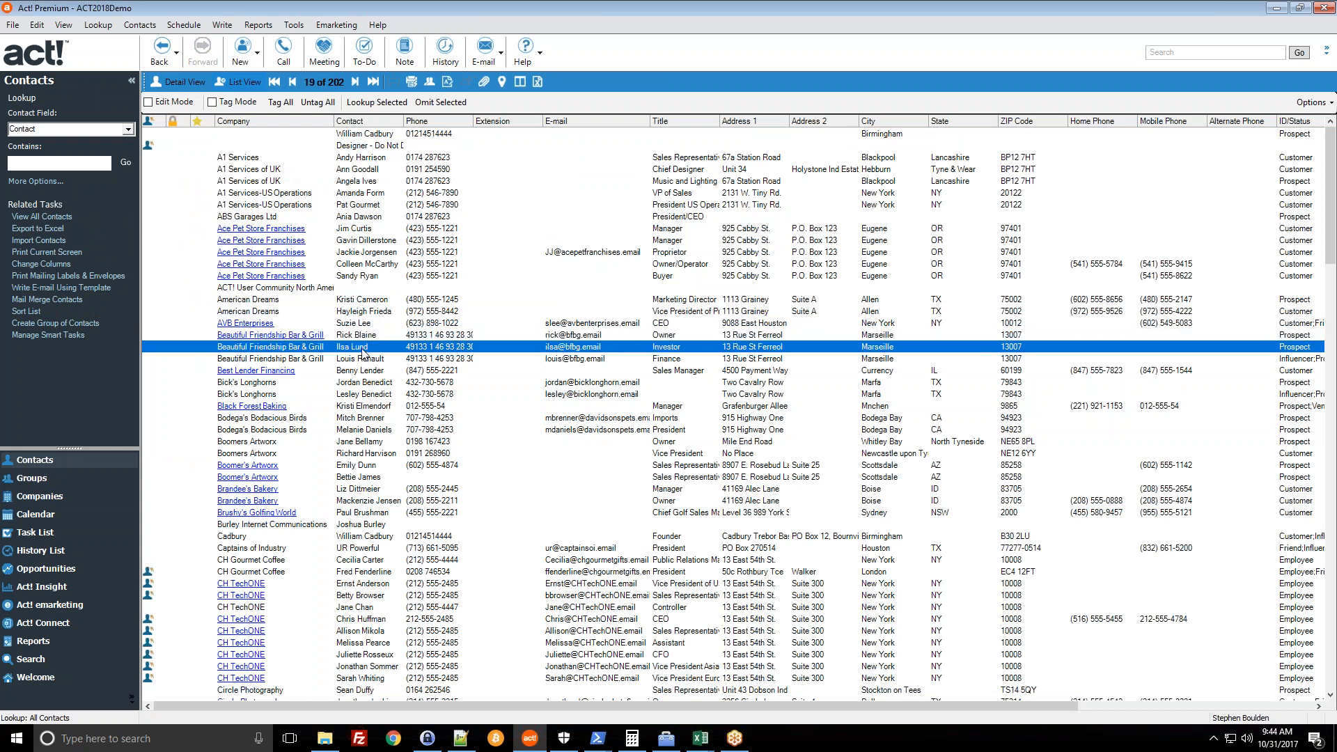
double_click(360, 348)
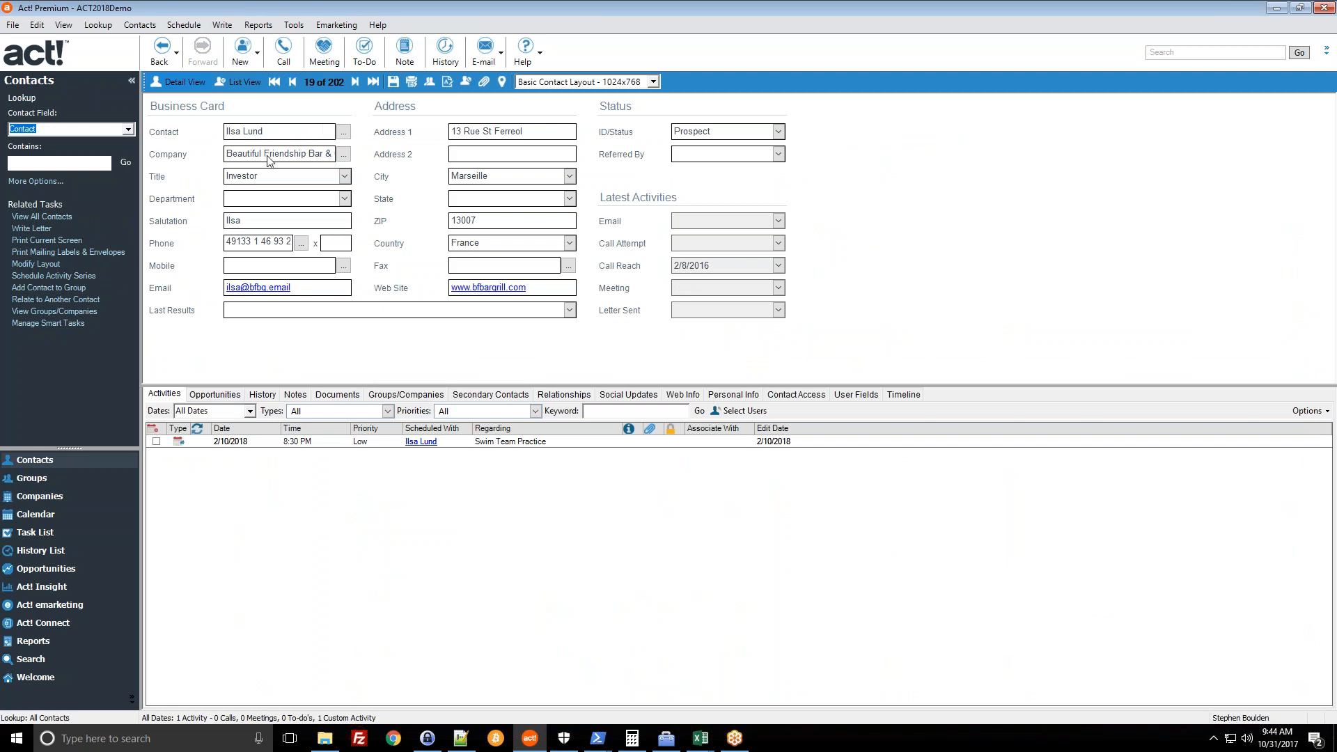
left_click(140, 26)
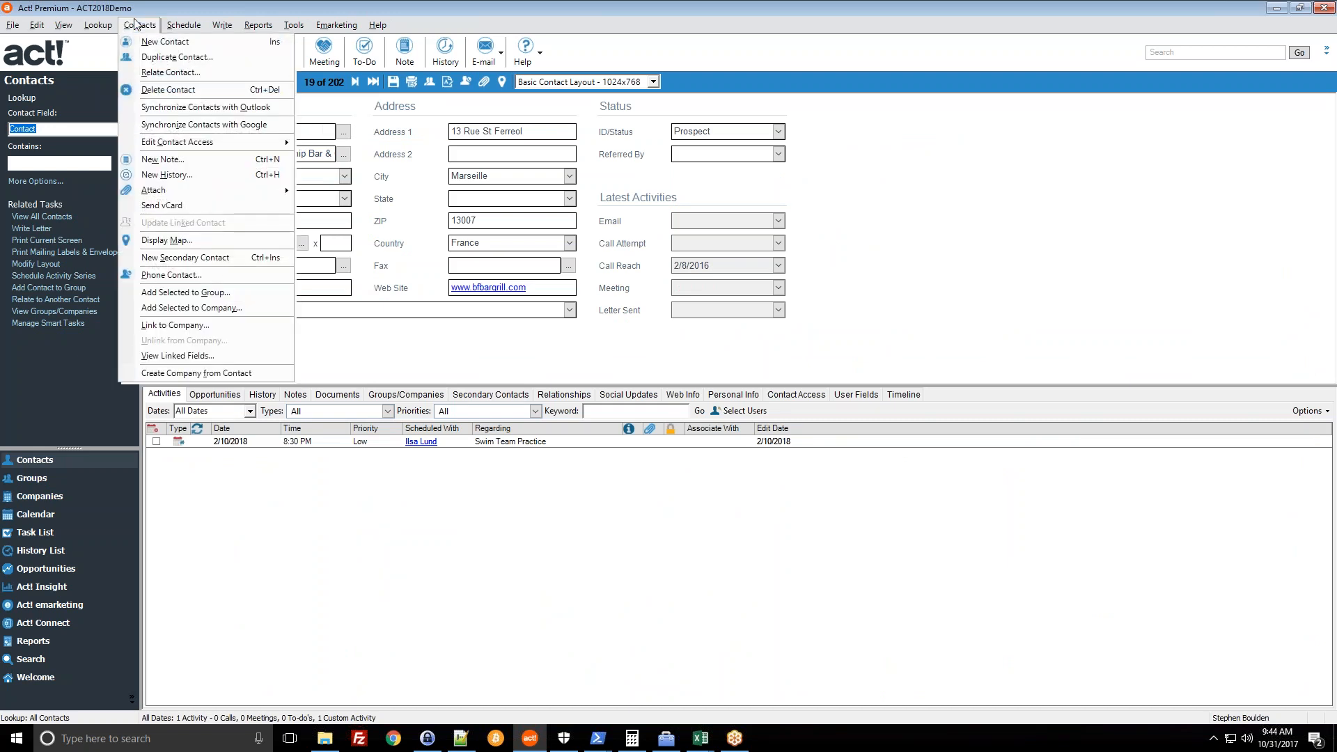
left_click(178, 326)
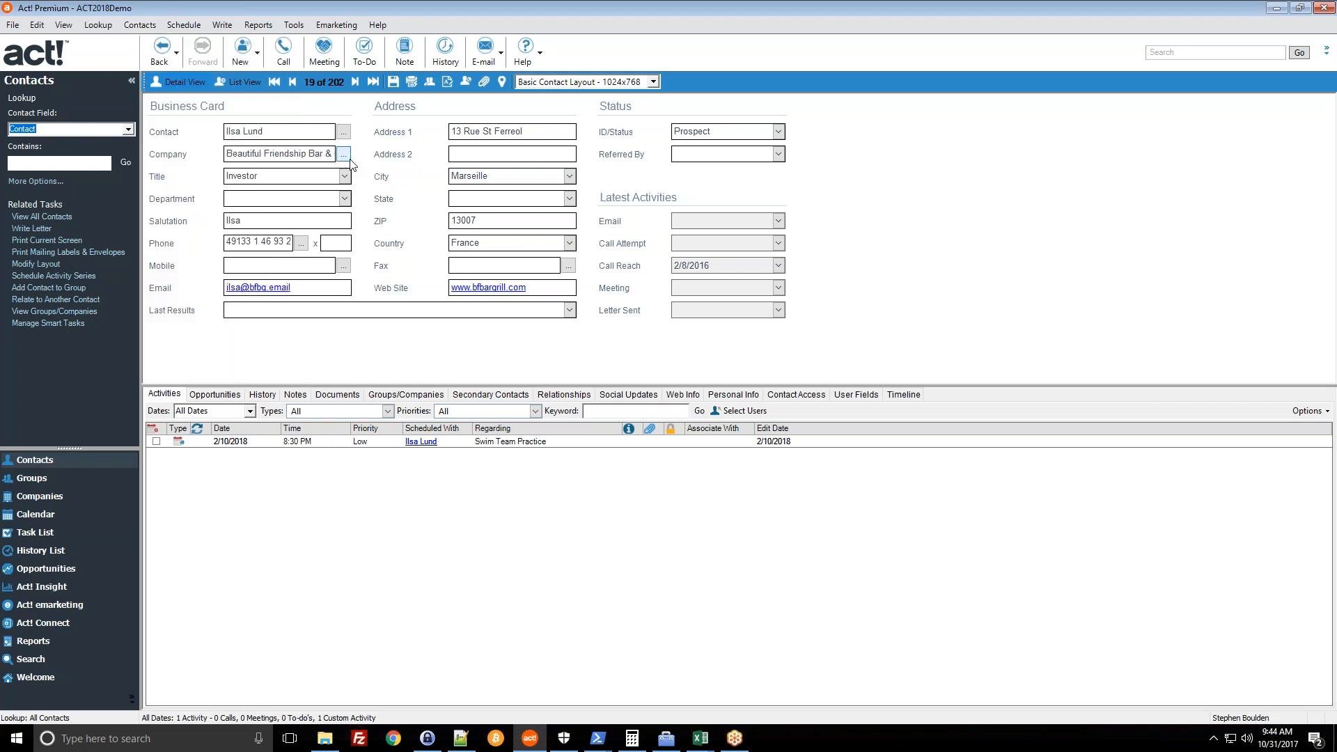
left_click(344, 155)
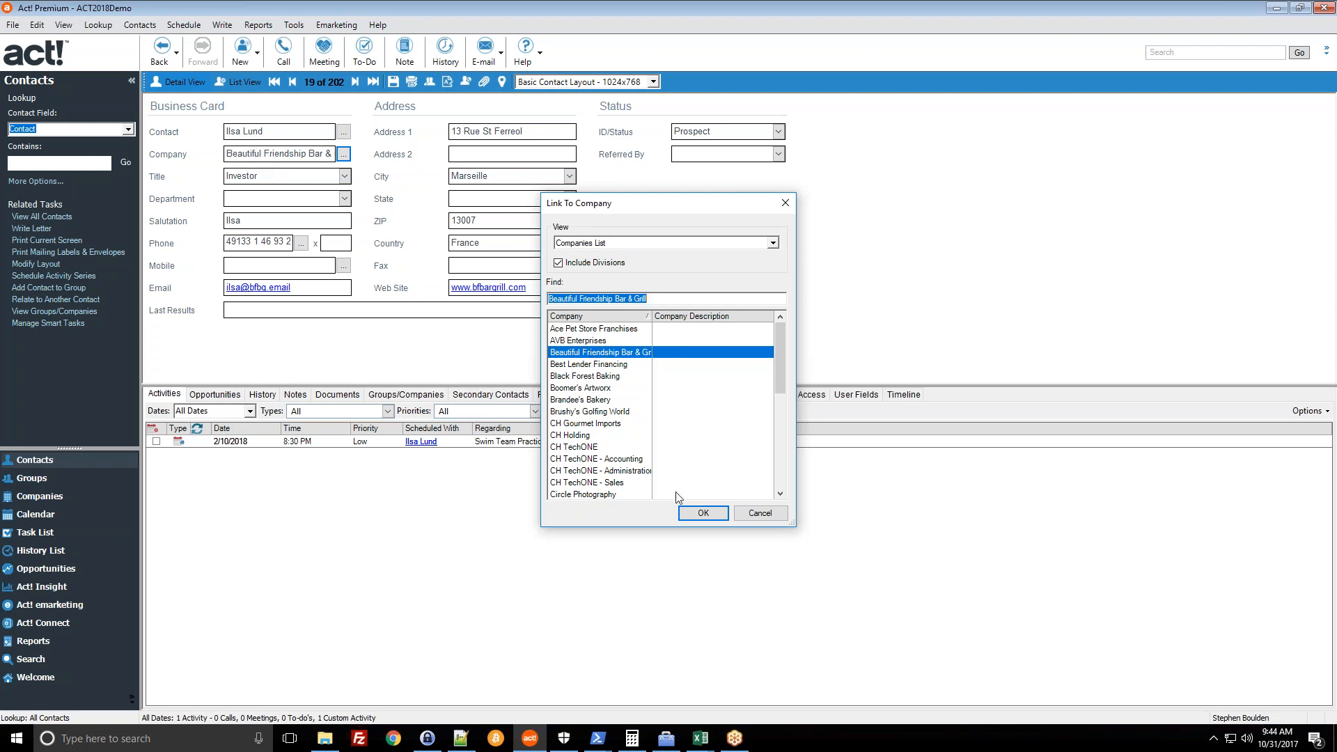
left_click(684, 514)
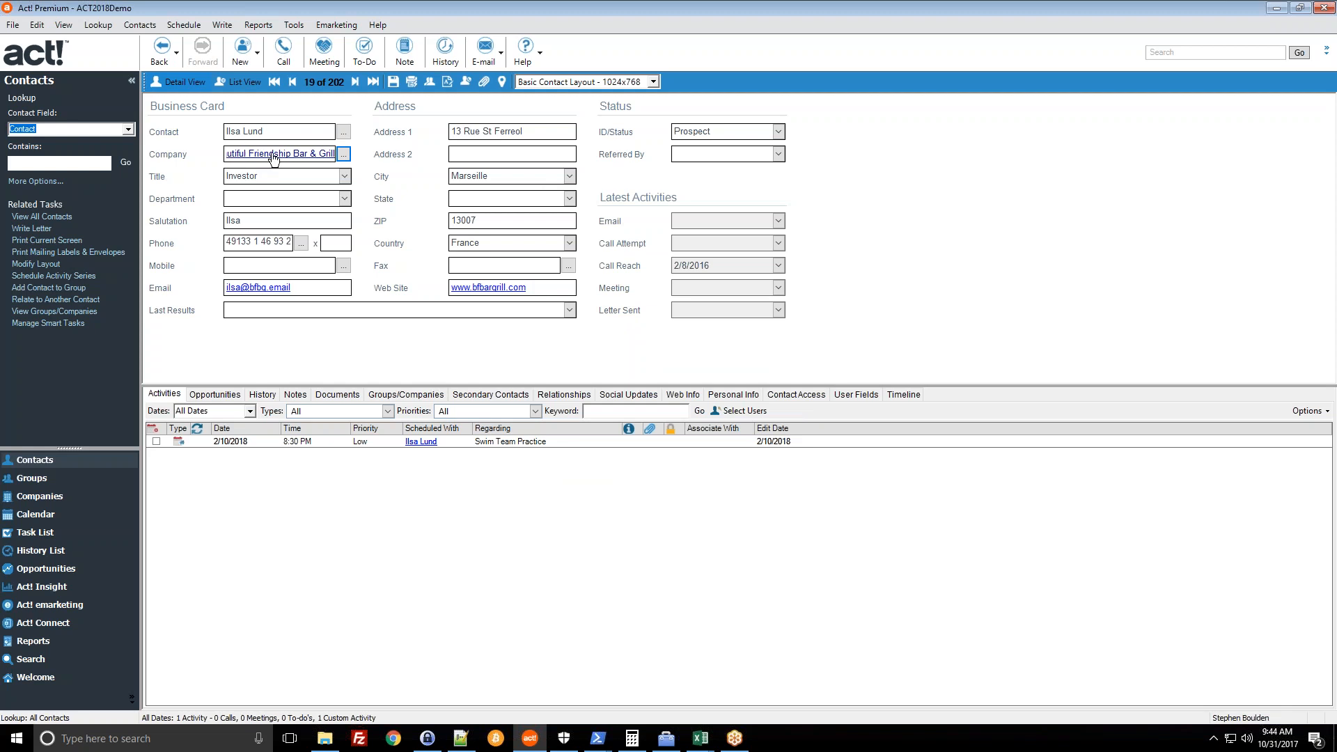
- Link the next contact to Beautiful Friendship Bar & Grill too, then switch to Companies
left_click(355, 82)
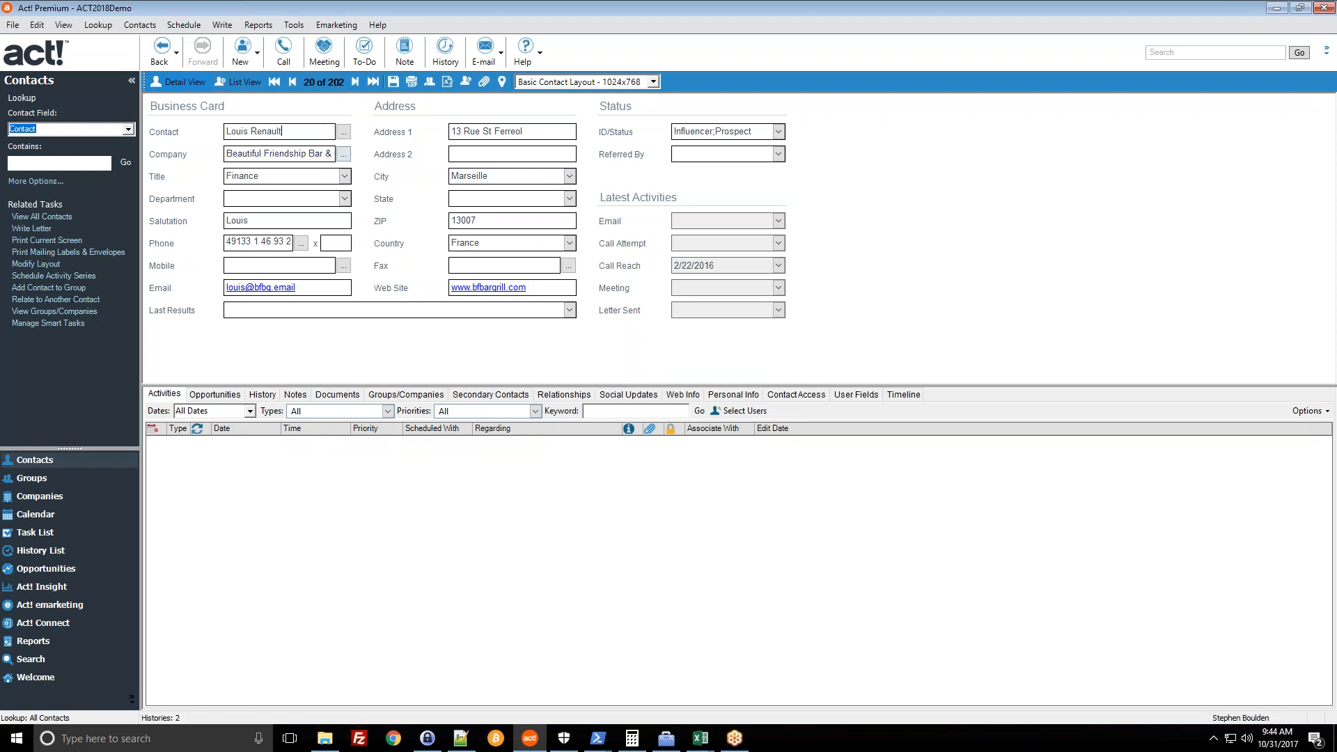
left_click(342, 154)
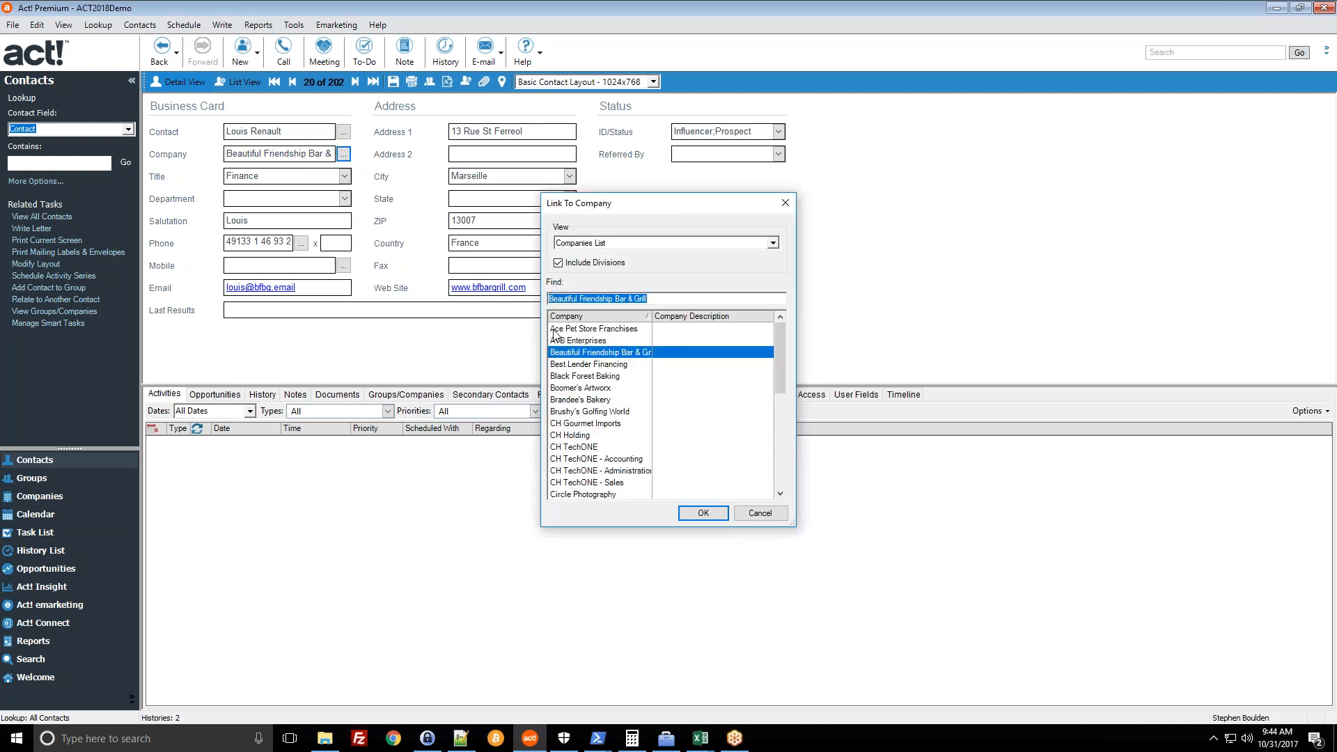
left_click(701, 515)
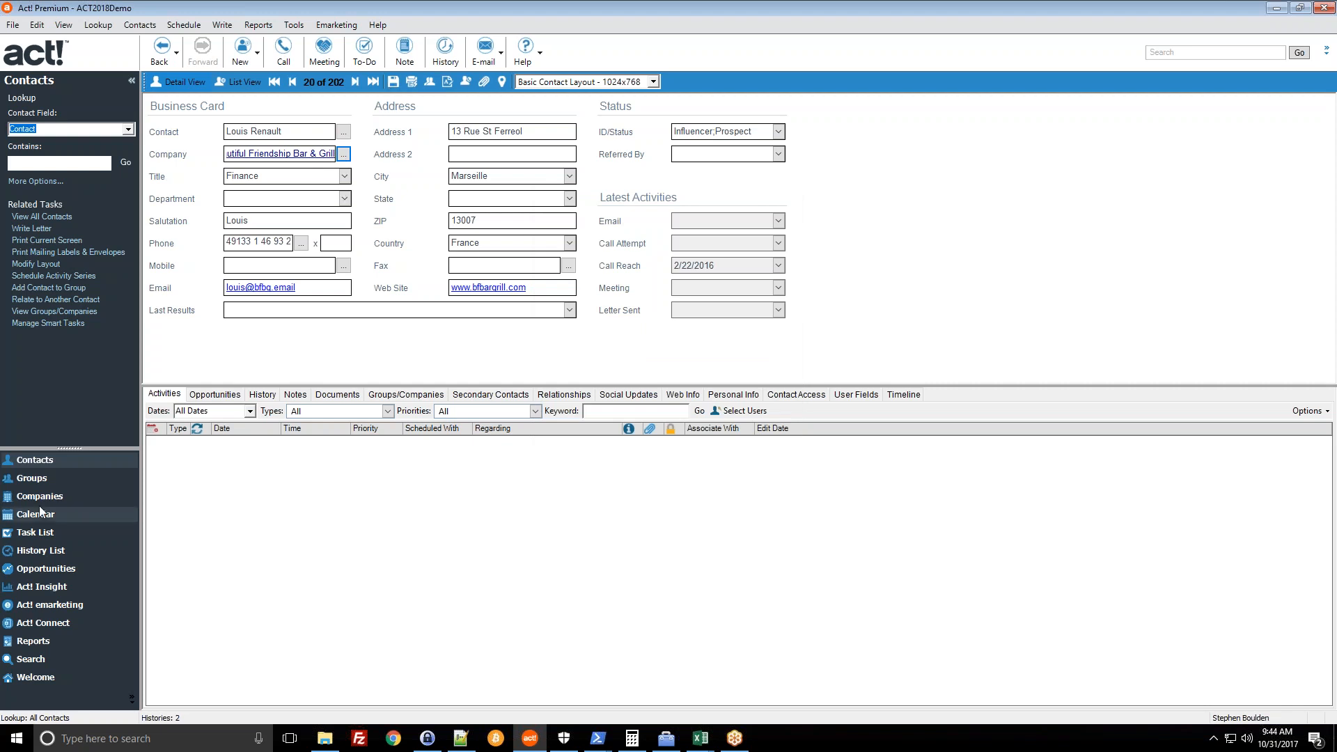
left_click(77, 494)
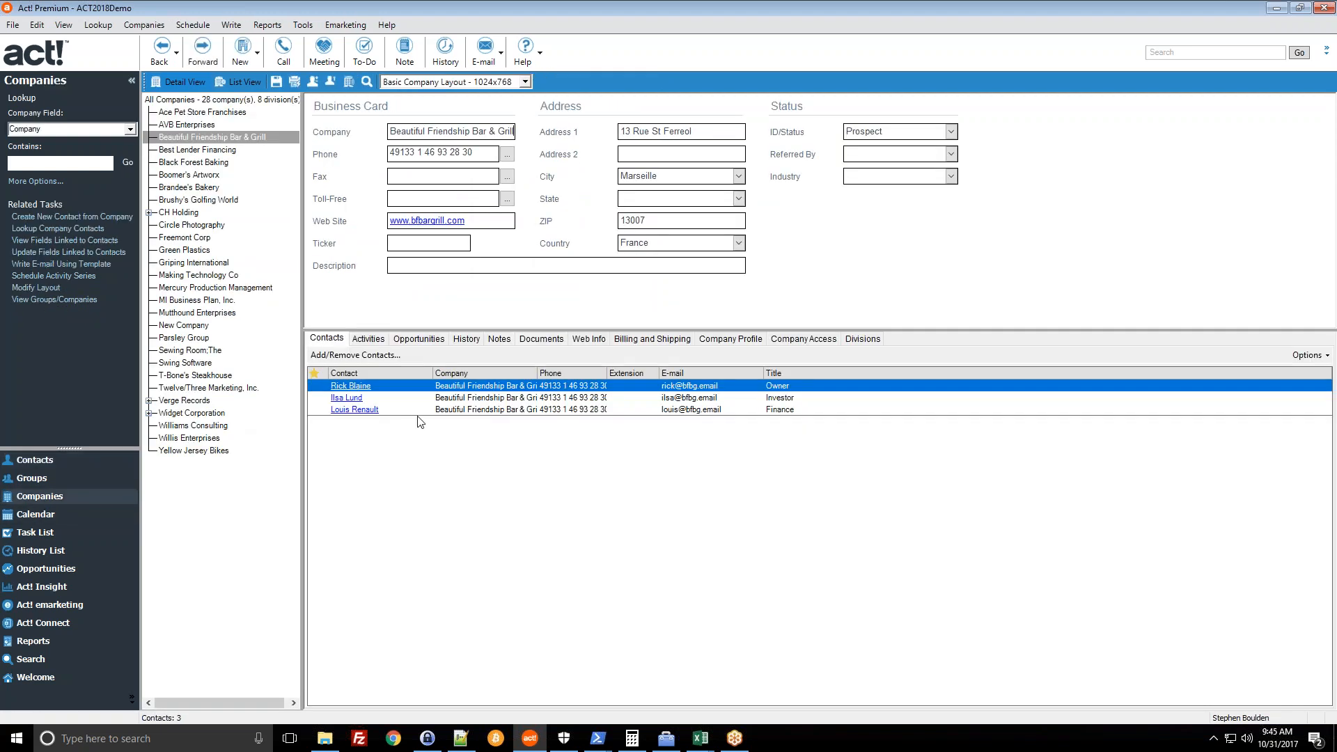
- Browse the Companies menu without choosing a command, then switch to the Calendar
left_click(138, 29)
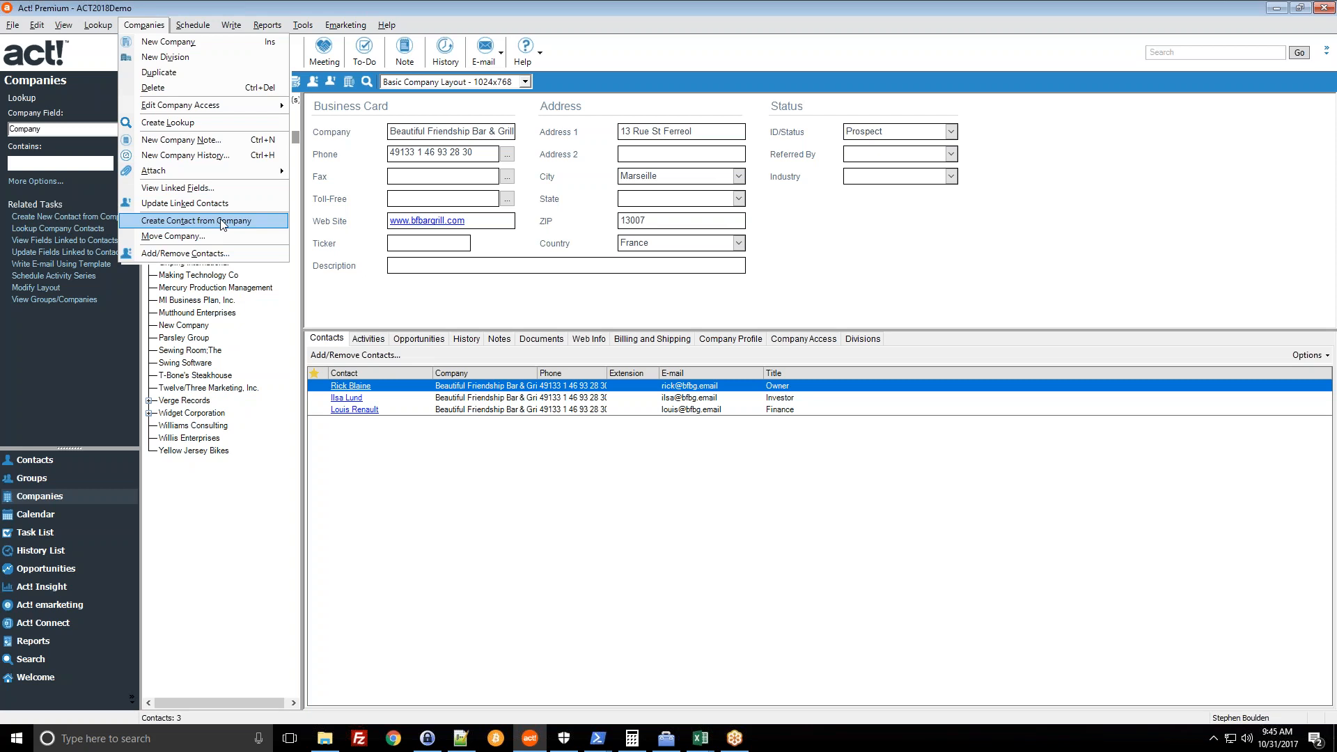
left_click(1005, 313)
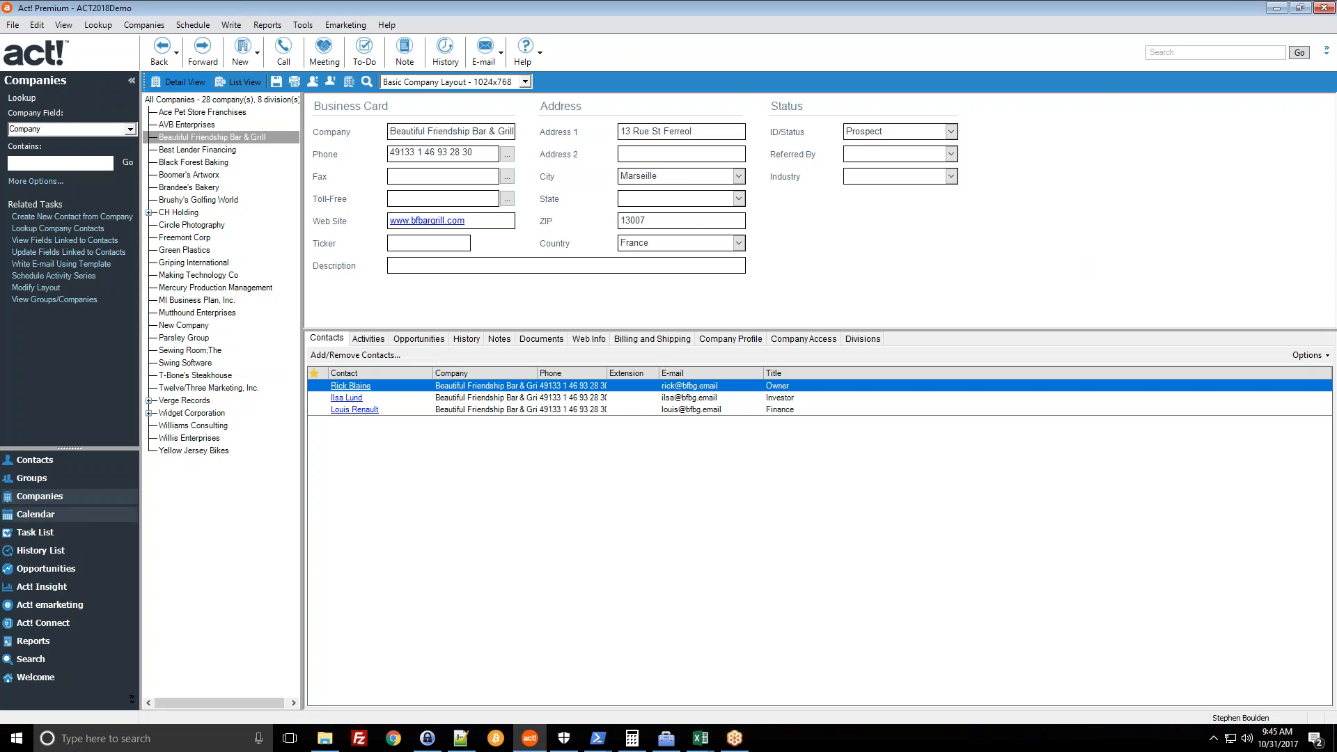
left_click(35, 515)
left_click_drag(339, 345, 349, 396)
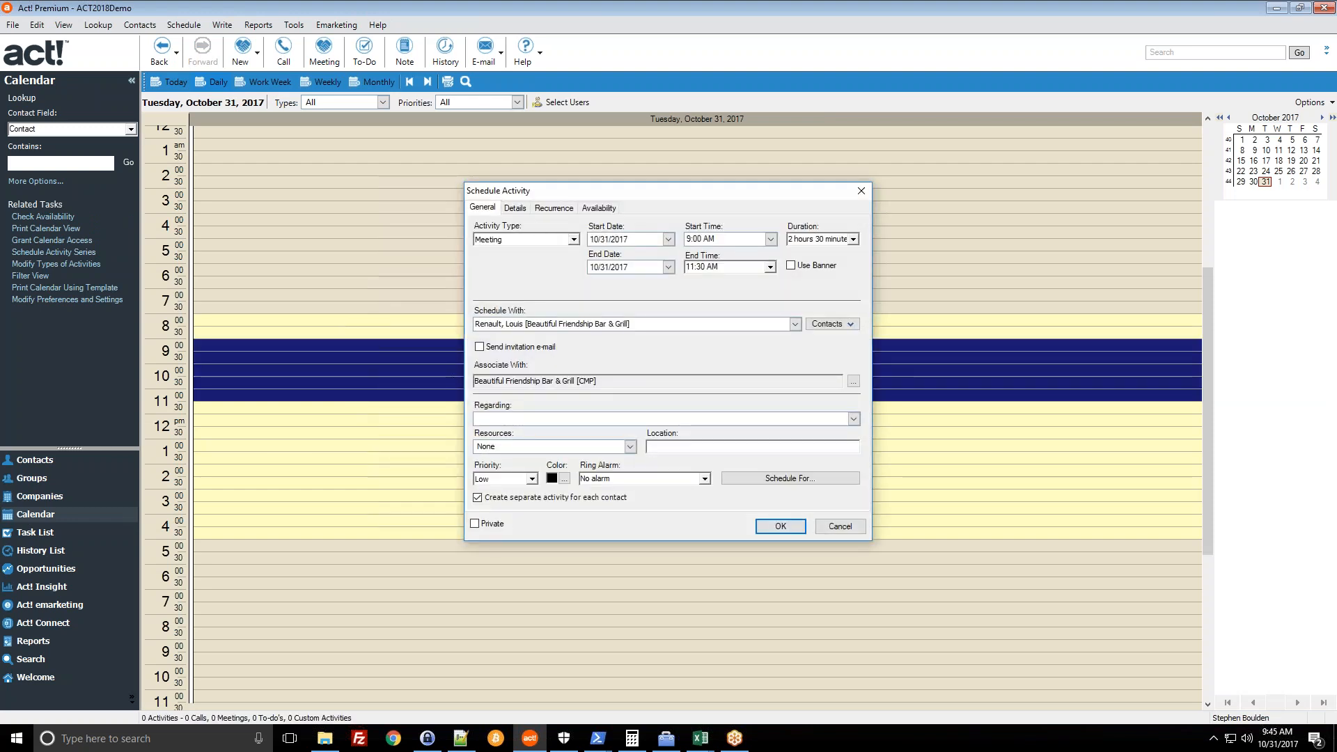
left_click(795, 324)
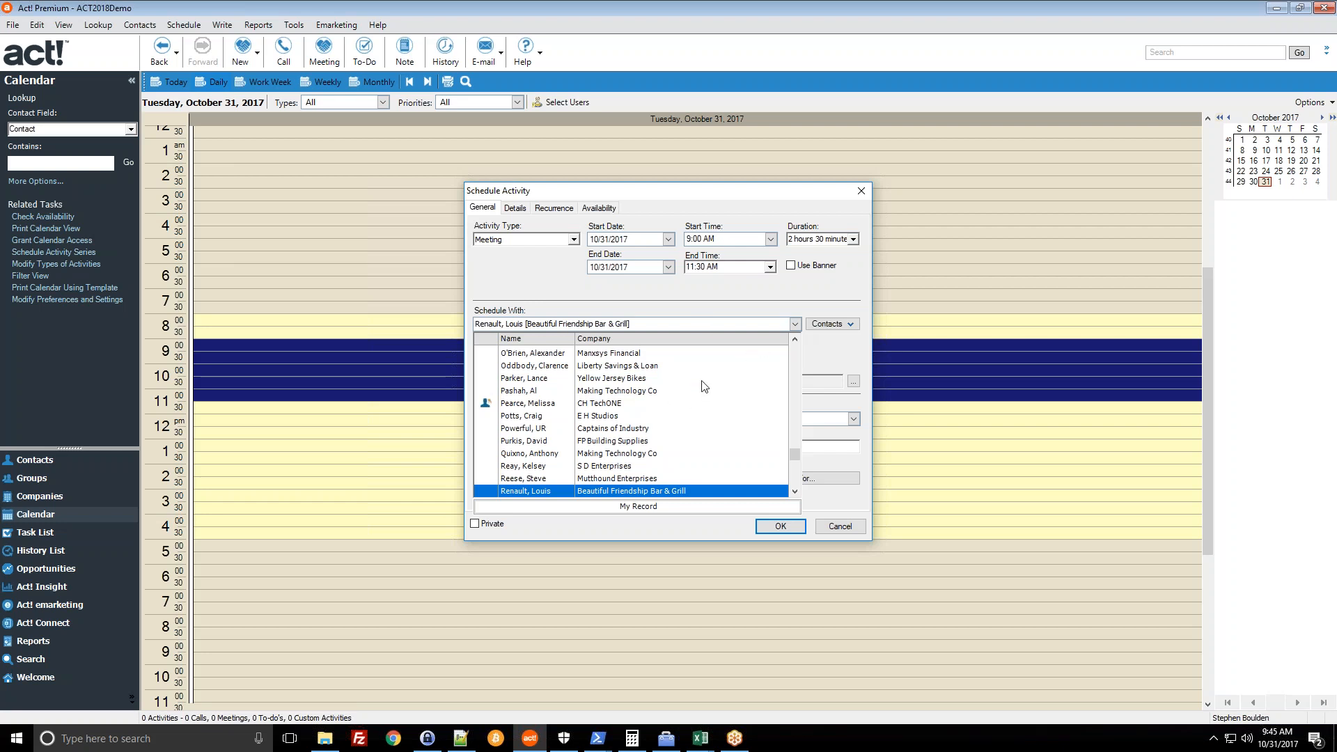
key("Return")
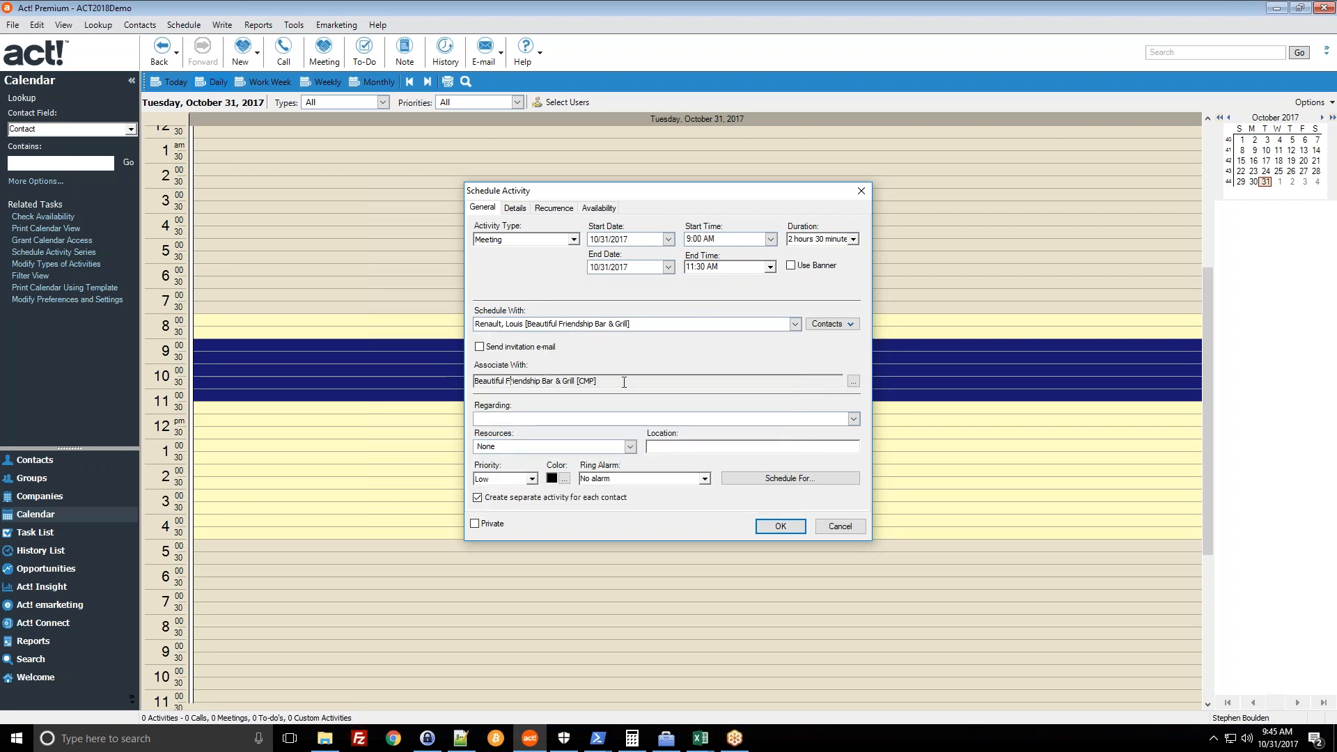
left_click(853, 324)
left_click(777, 358)
left_click(601, 380)
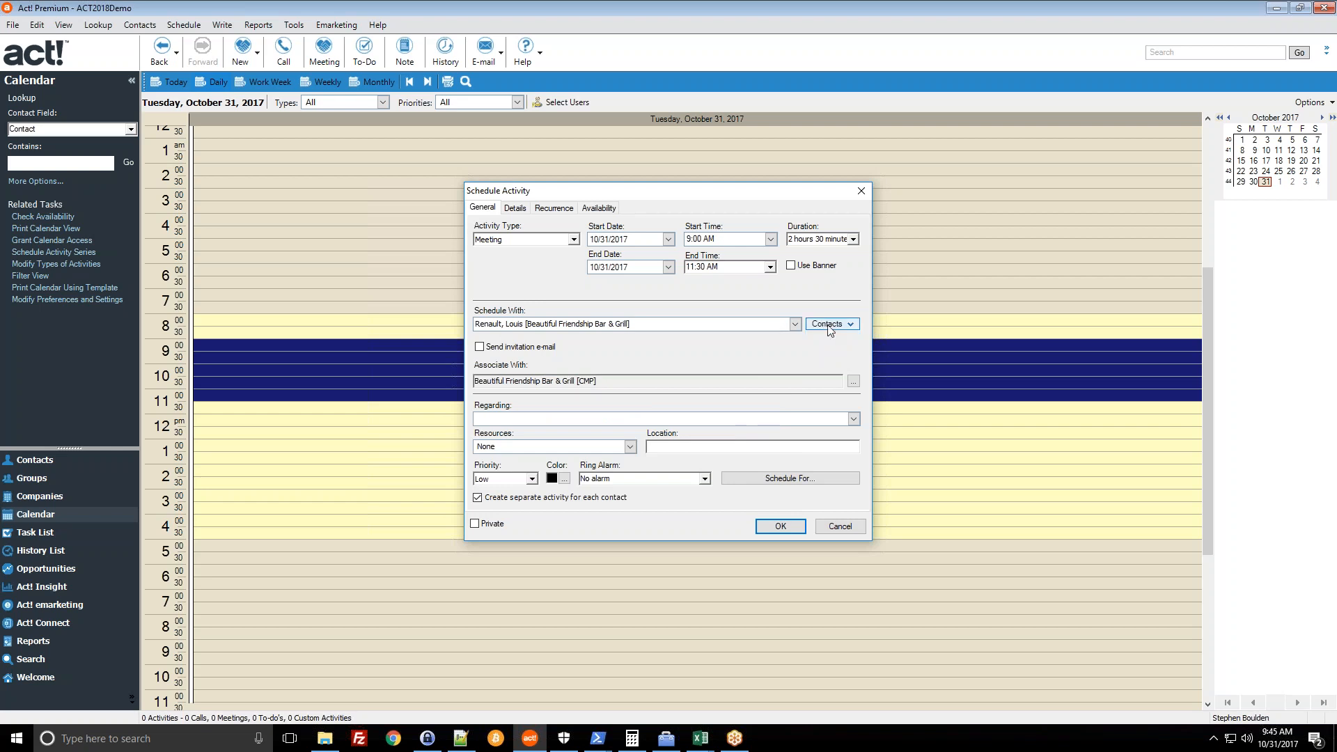
left_click(794, 324)
scroll(729, 382, "up", 15)
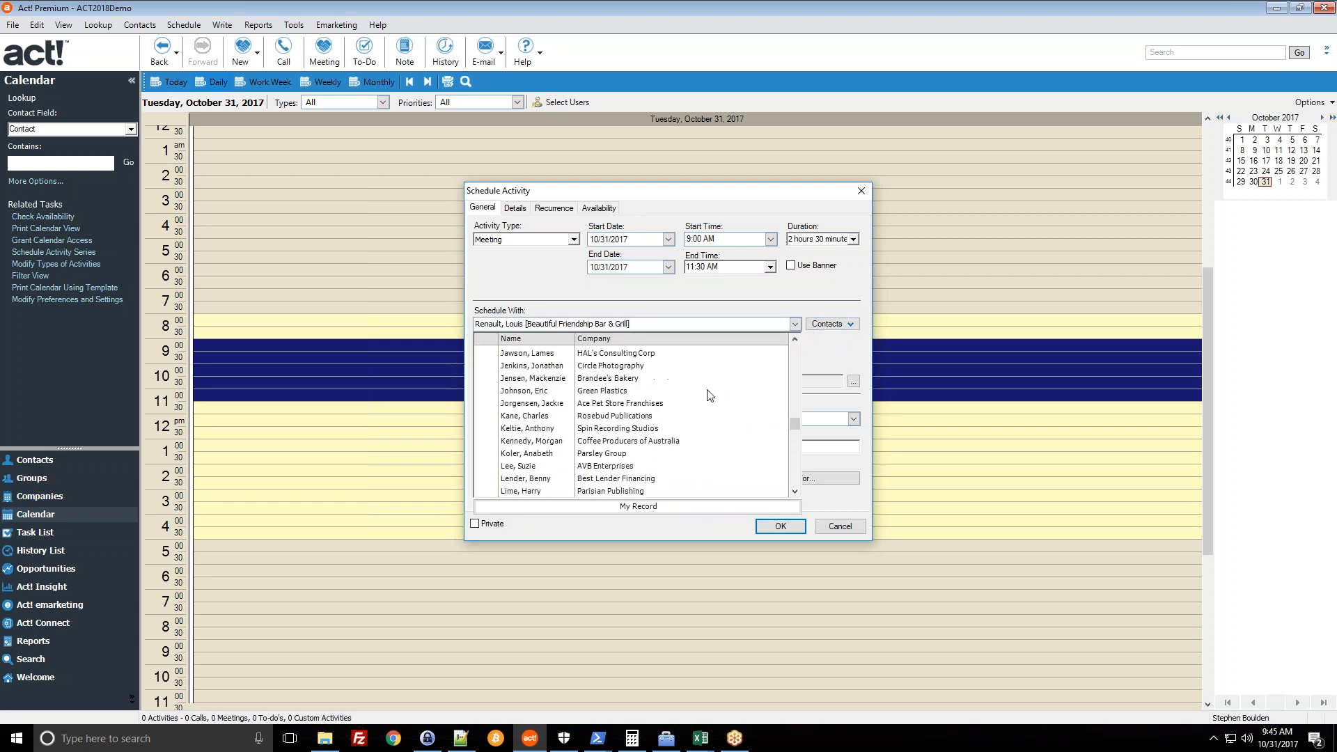
scroll(663, 408, "up", 3)
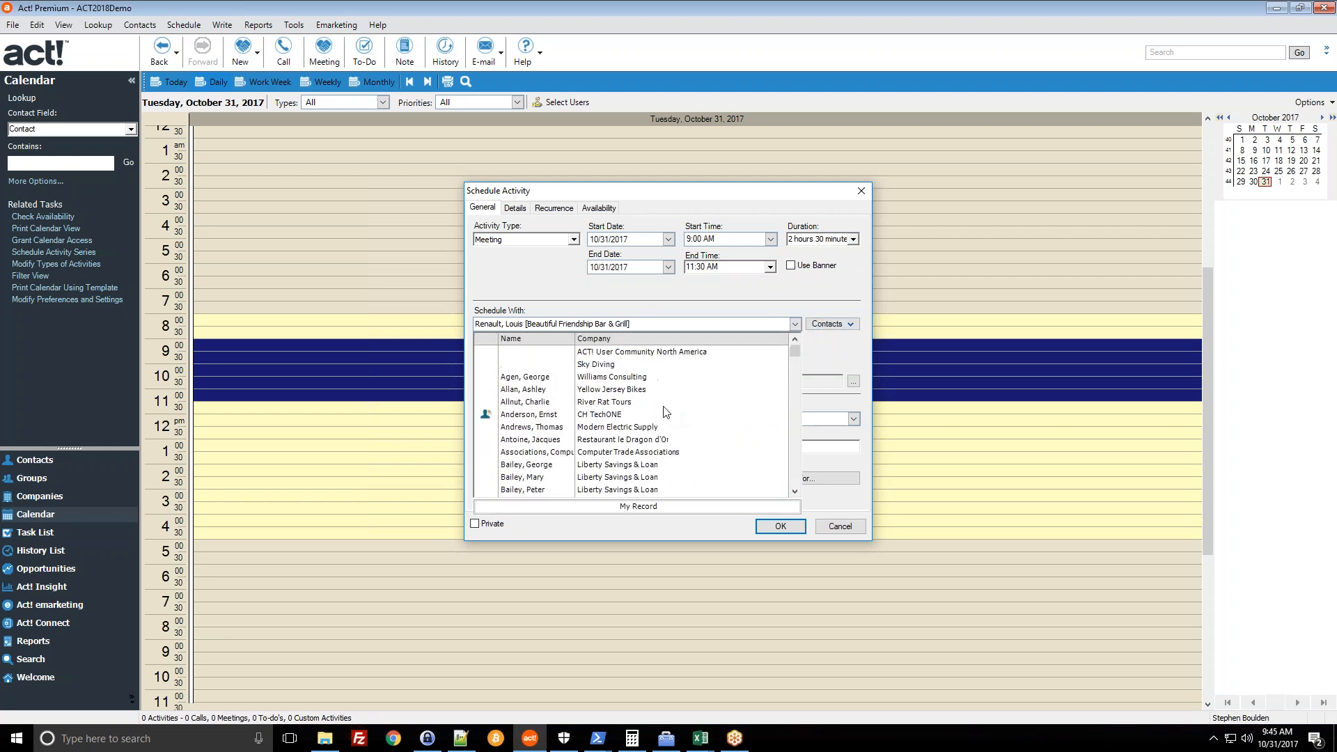
left_click(687, 308)
left_click(840, 526)
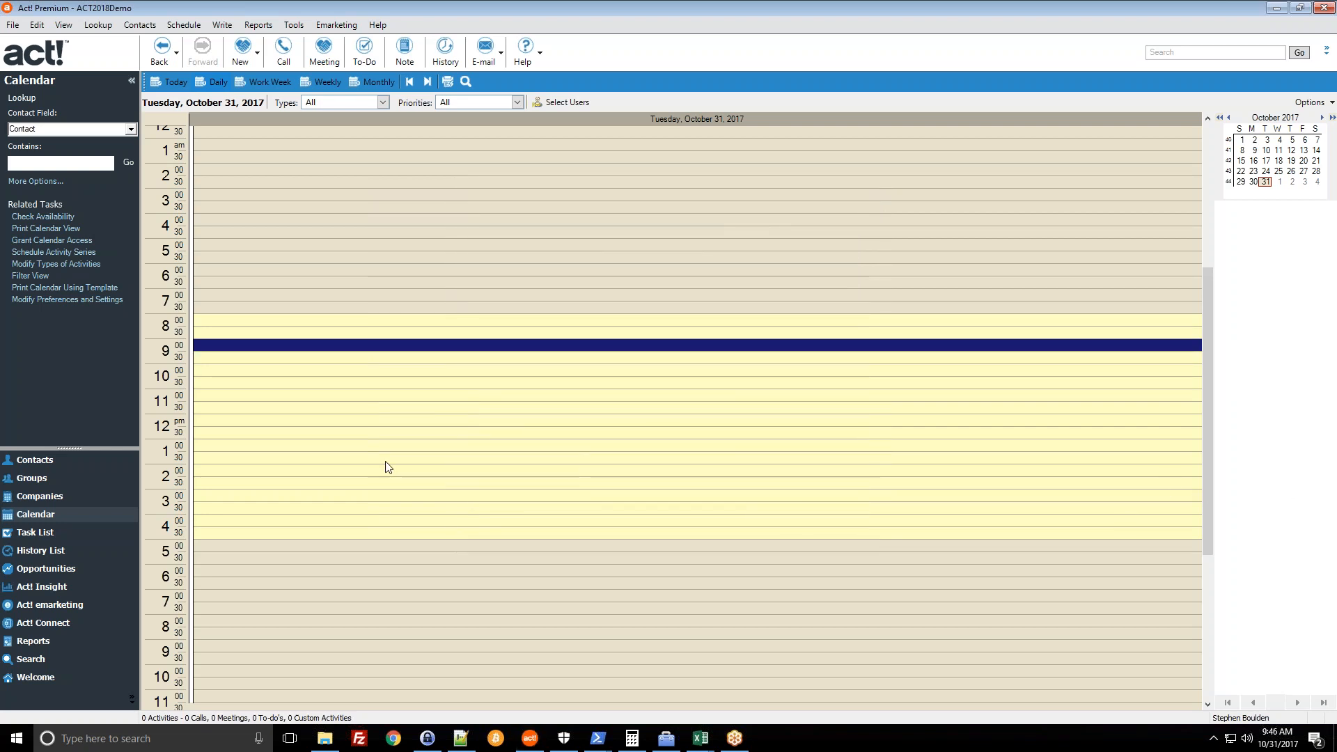
- Return to the Beautiful Friendship Bar & Grill company record and view its 8 history entries
left_click(62, 465)
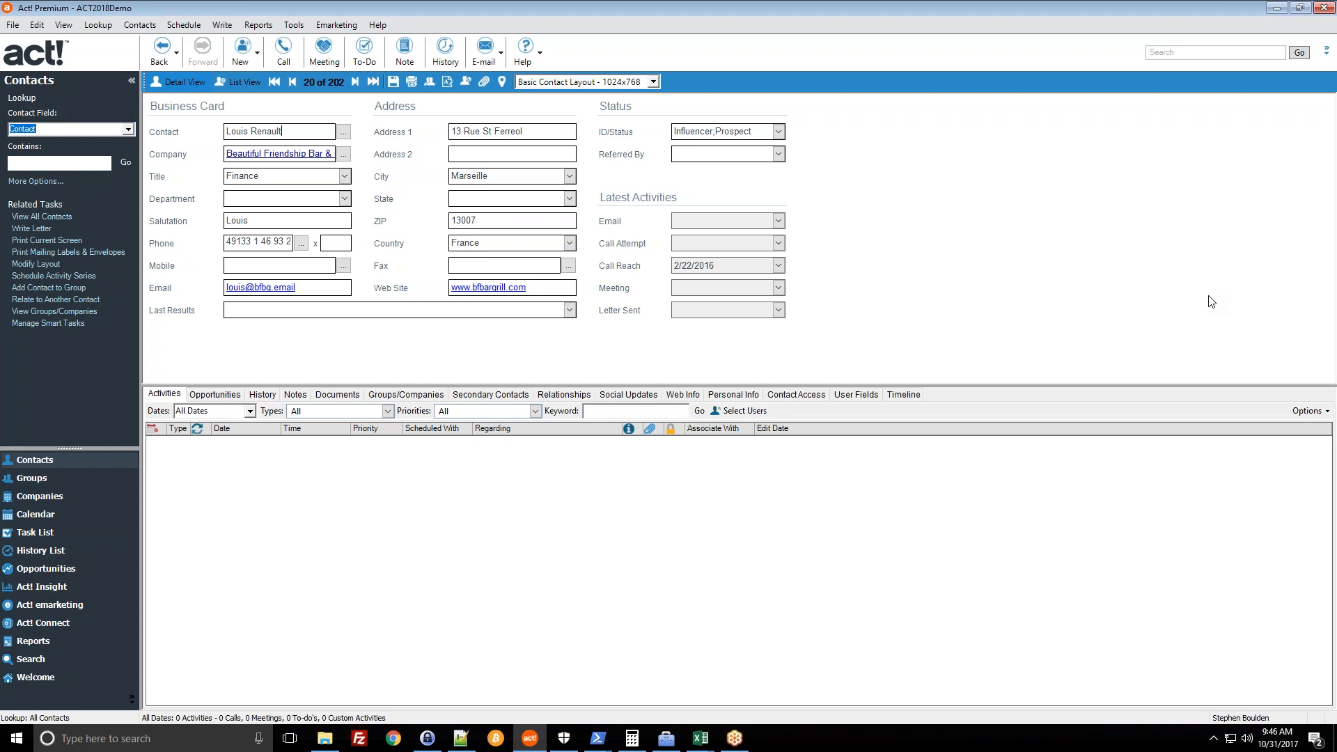
left_click(66, 495)
left_click(466, 339)
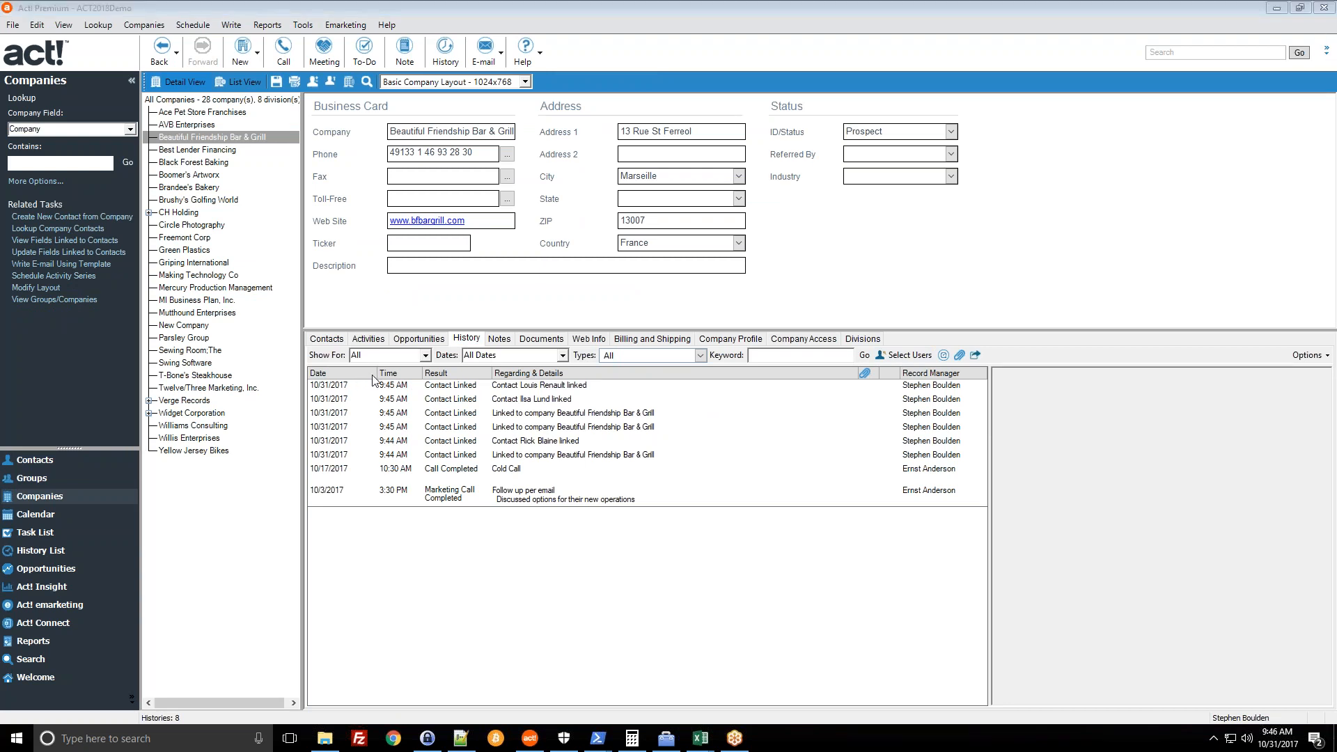
- Select the newest history entry and bring up the history list's Options menu
left_click(392, 387)
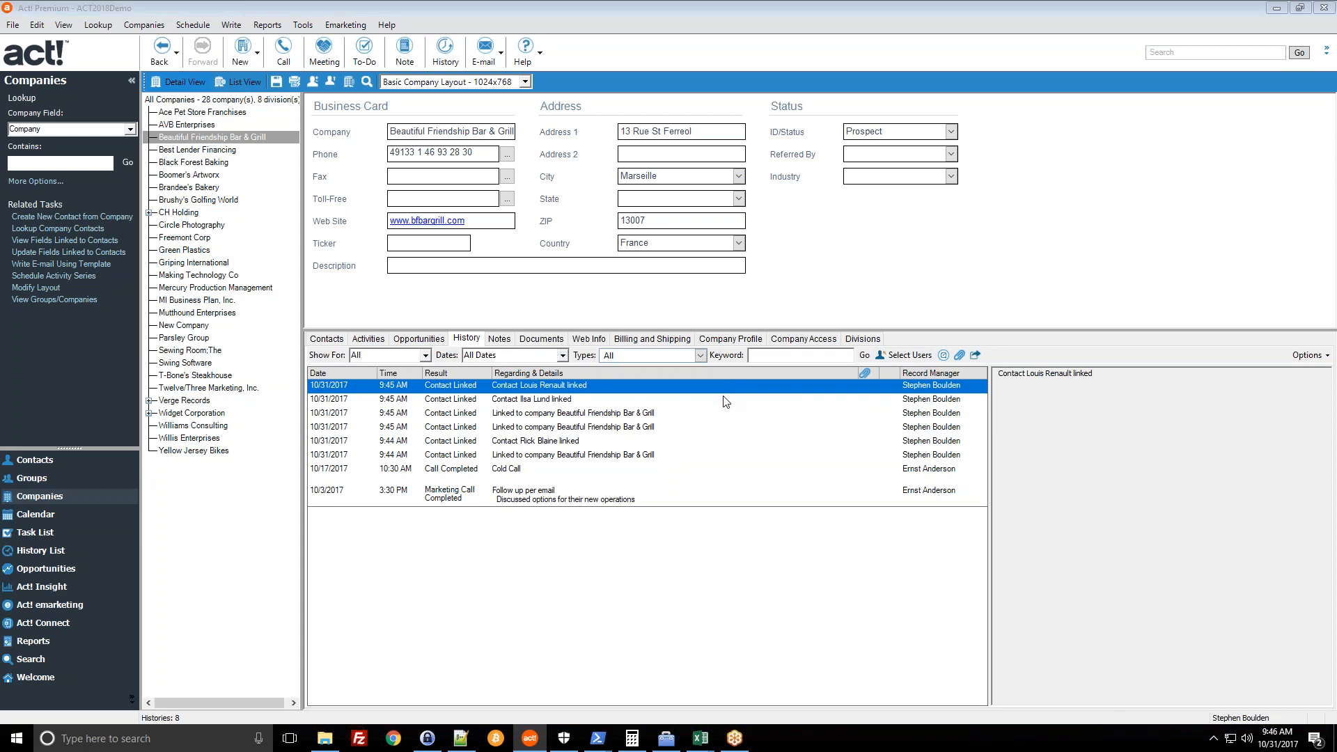
left_click(1300, 354)
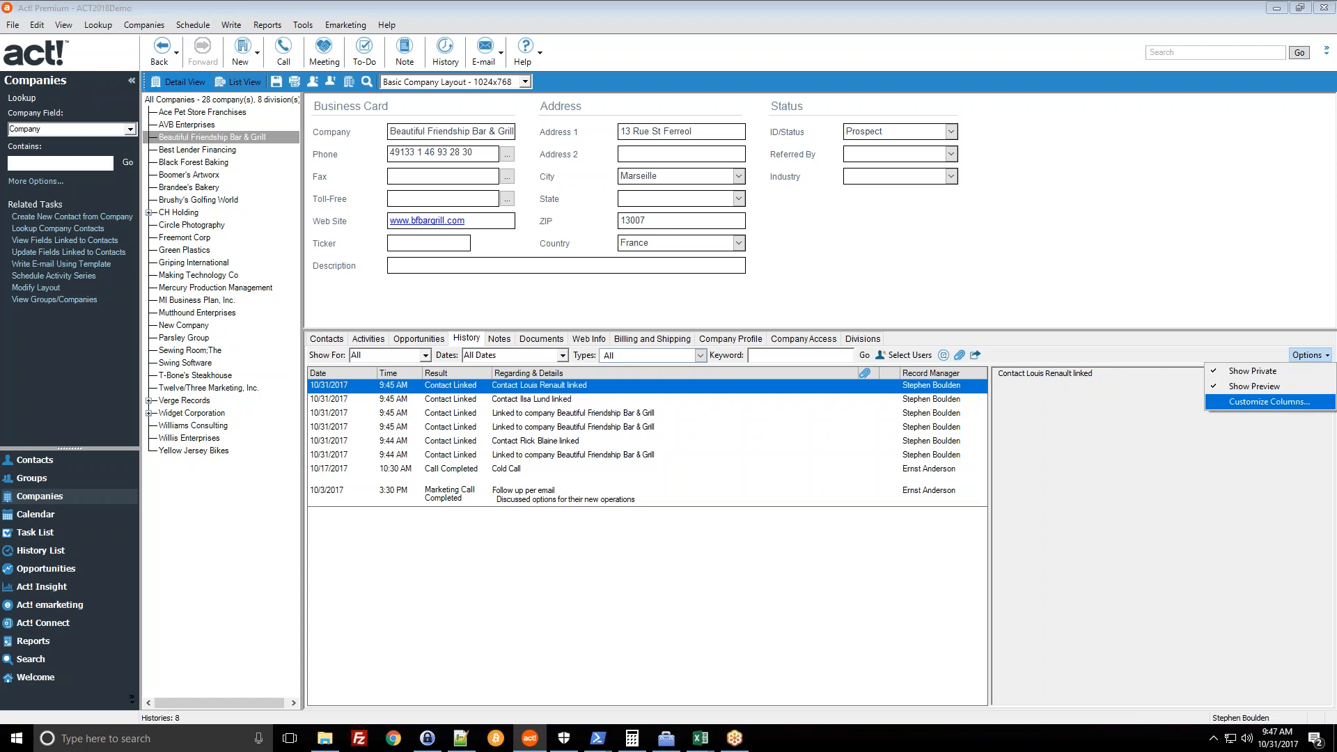
- Via Customize Columns, add Contact to the history columns and move it up to follow Result
left_click(1294, 401)
left_click_drag(750, 259, 731, 107)
left_click(518, 140)
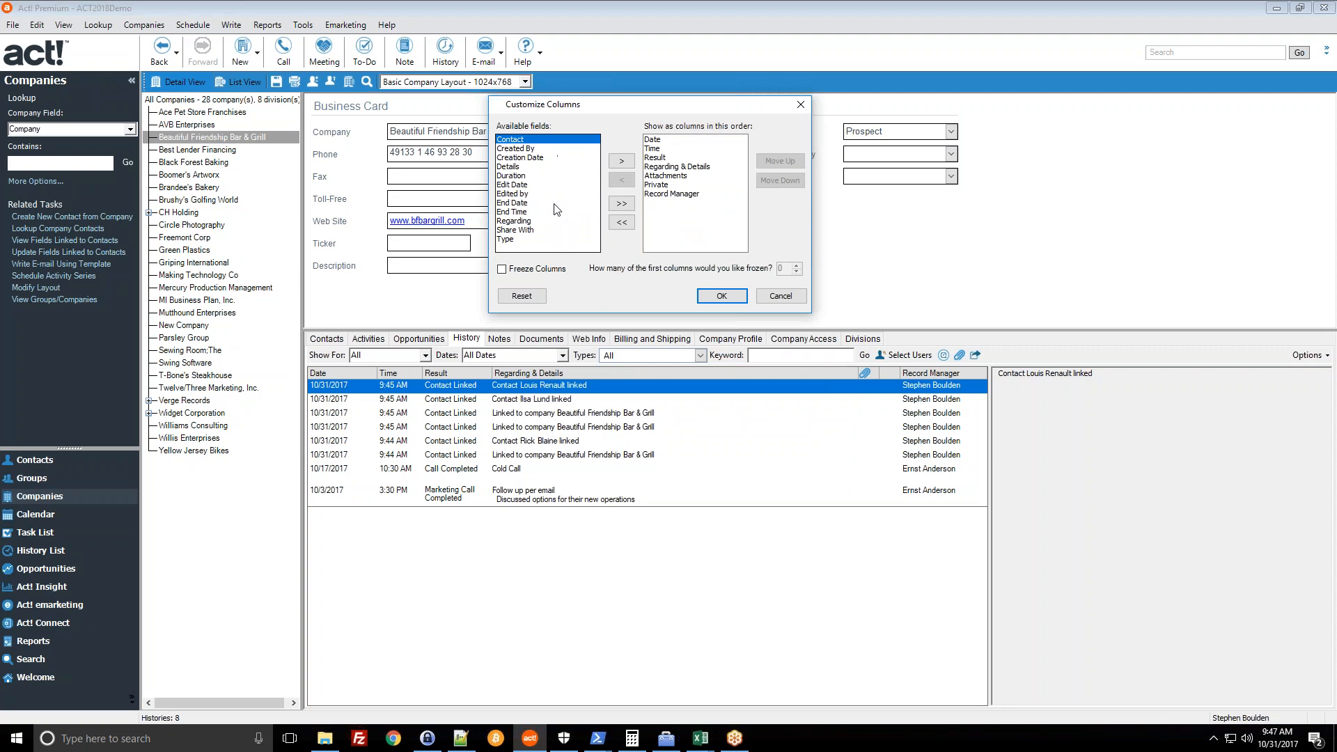
left_click(621, 161)
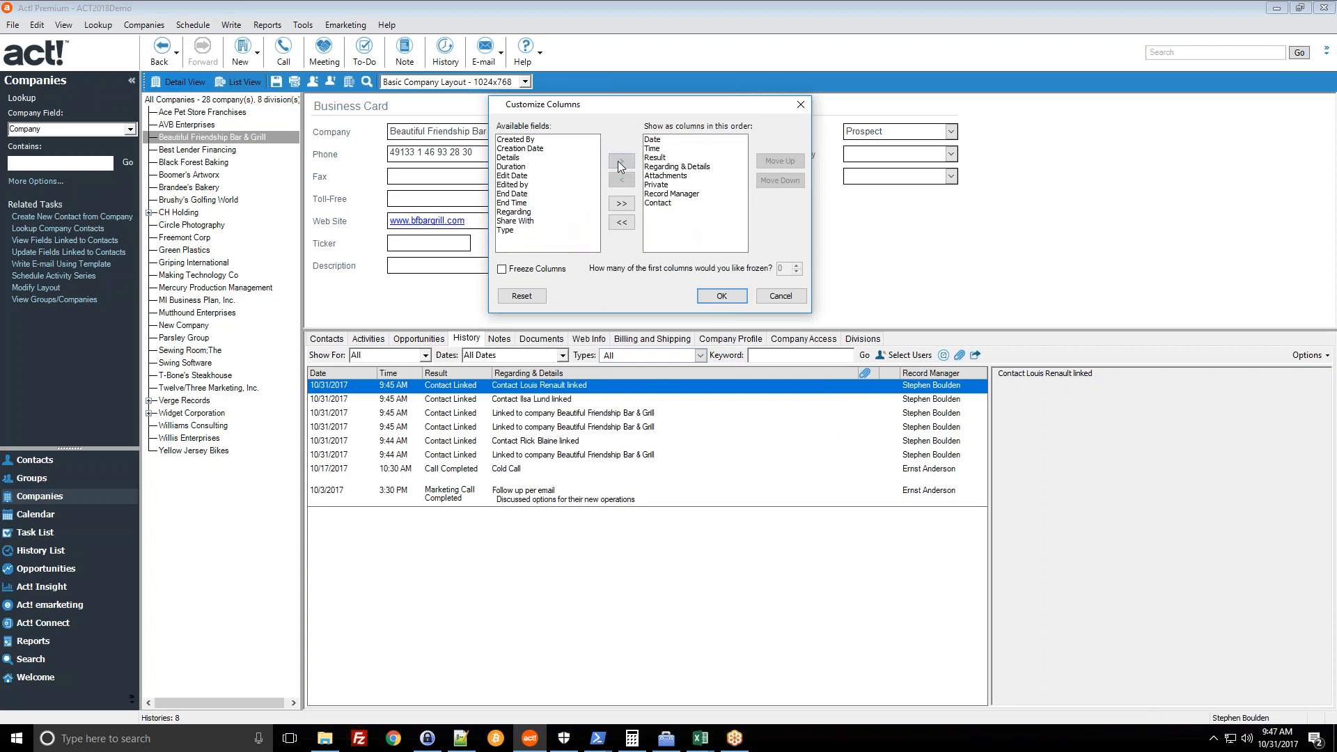
left_click(661, 203)
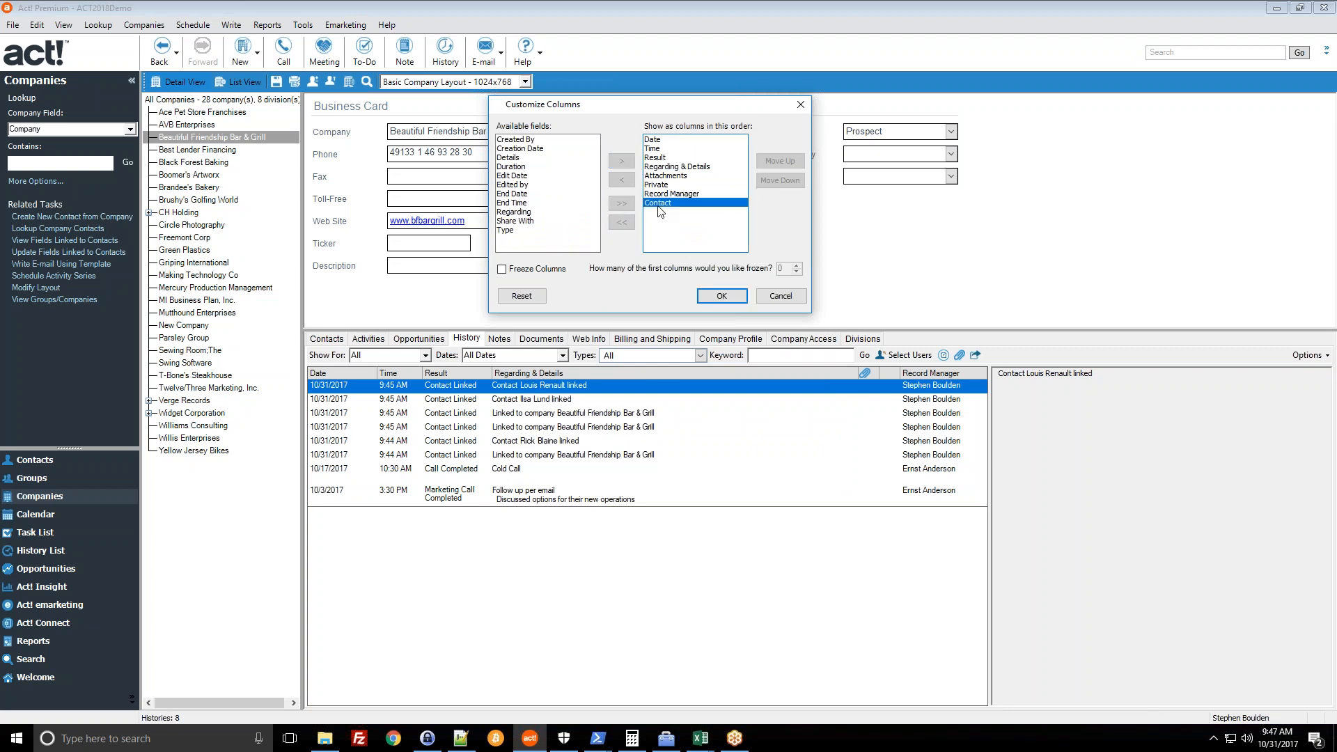
left_click(798, 161)
left_click(798, 161)
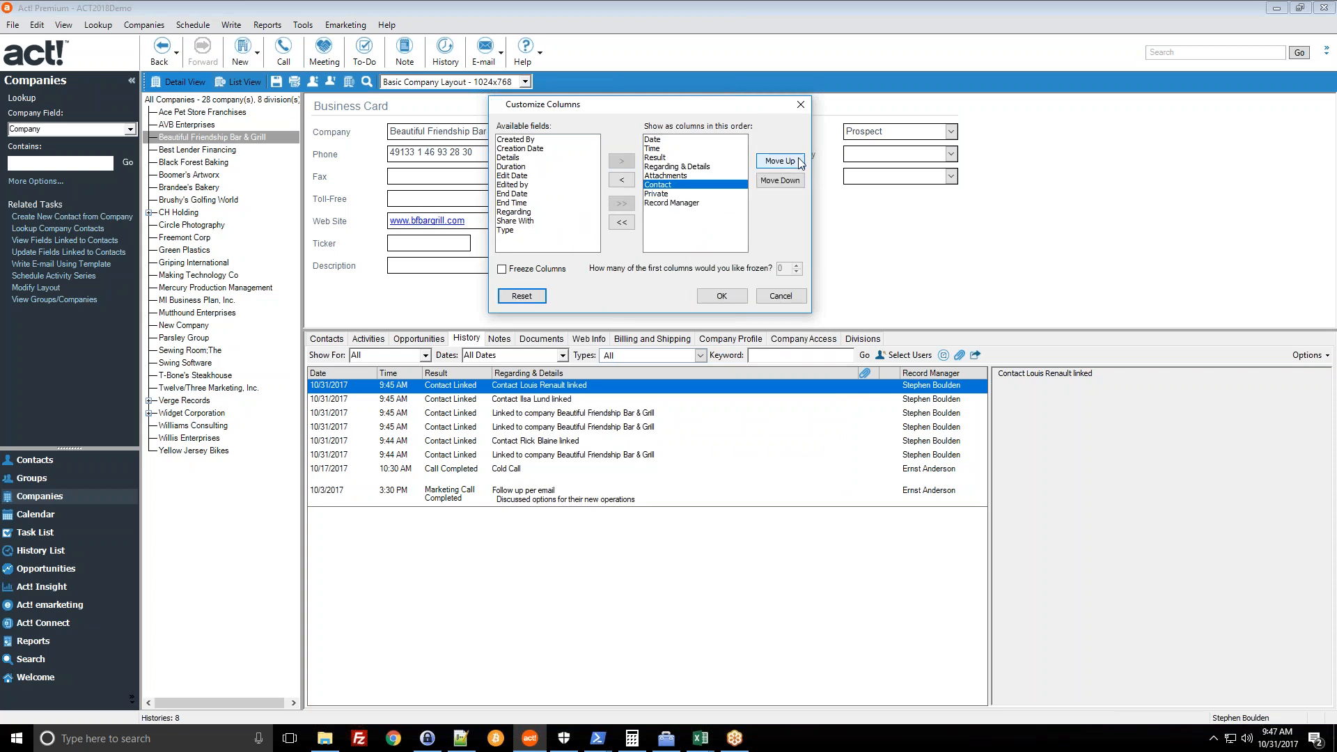
left_click(780, 161)
left_click(780, 161)
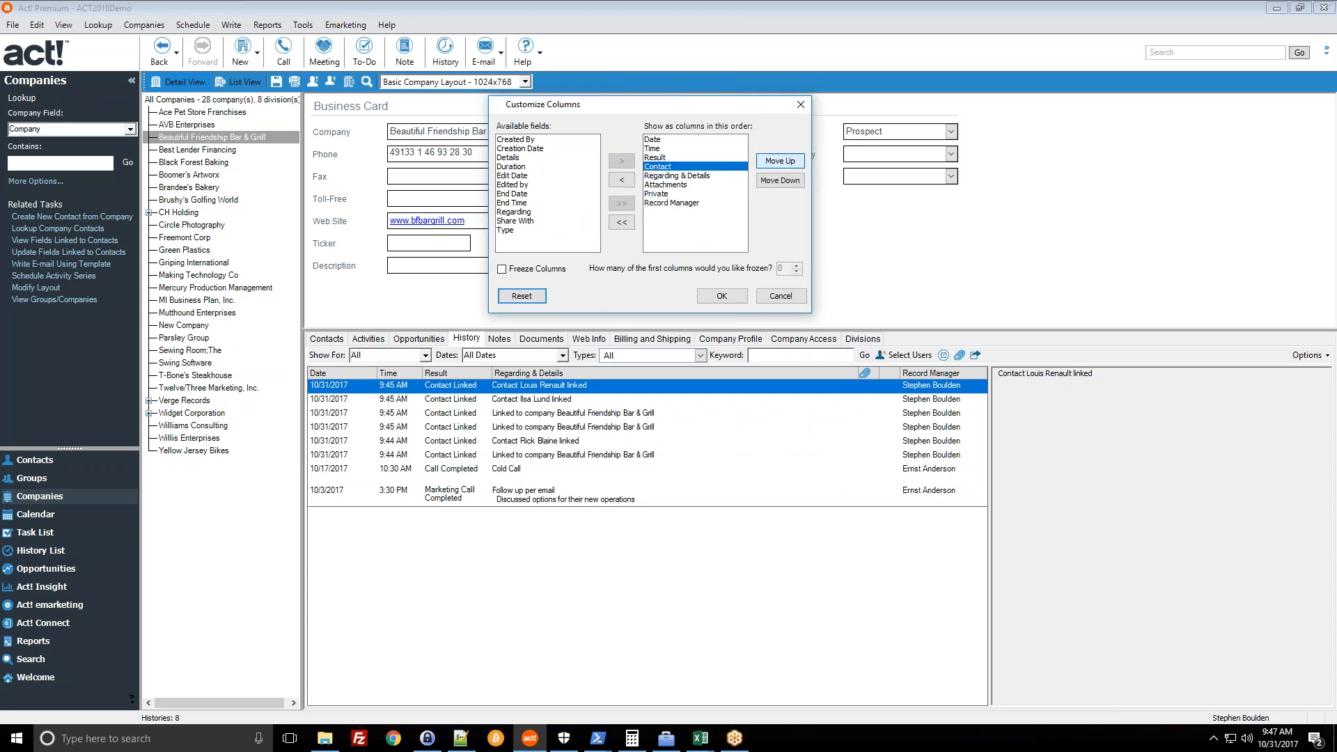
left_click(721, 296)
left_click(560, 414)
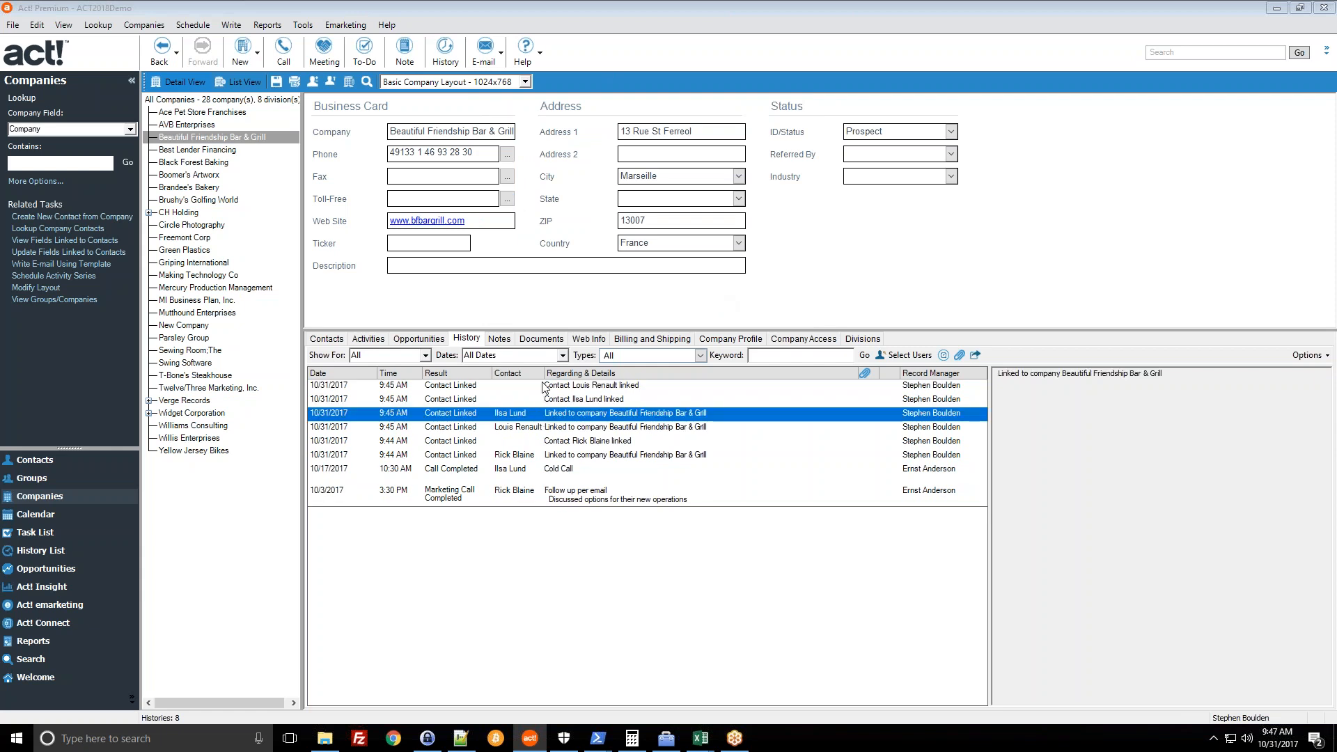
- Review several company- and contact-linked history entries, ending on the Cold Call entry
left_click_drag(561, 374, 562, 374)
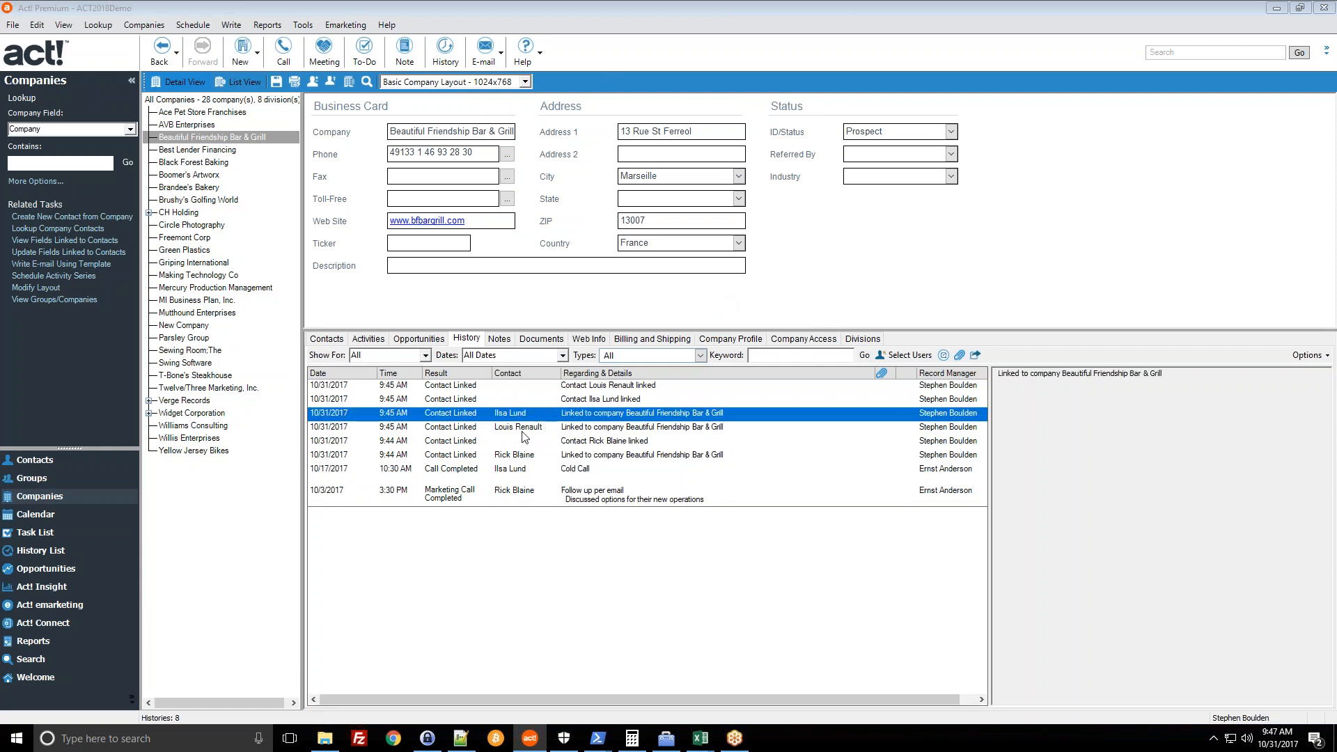
left_click(542, 424)
left_click(509, 456)
left_click(510, 444)
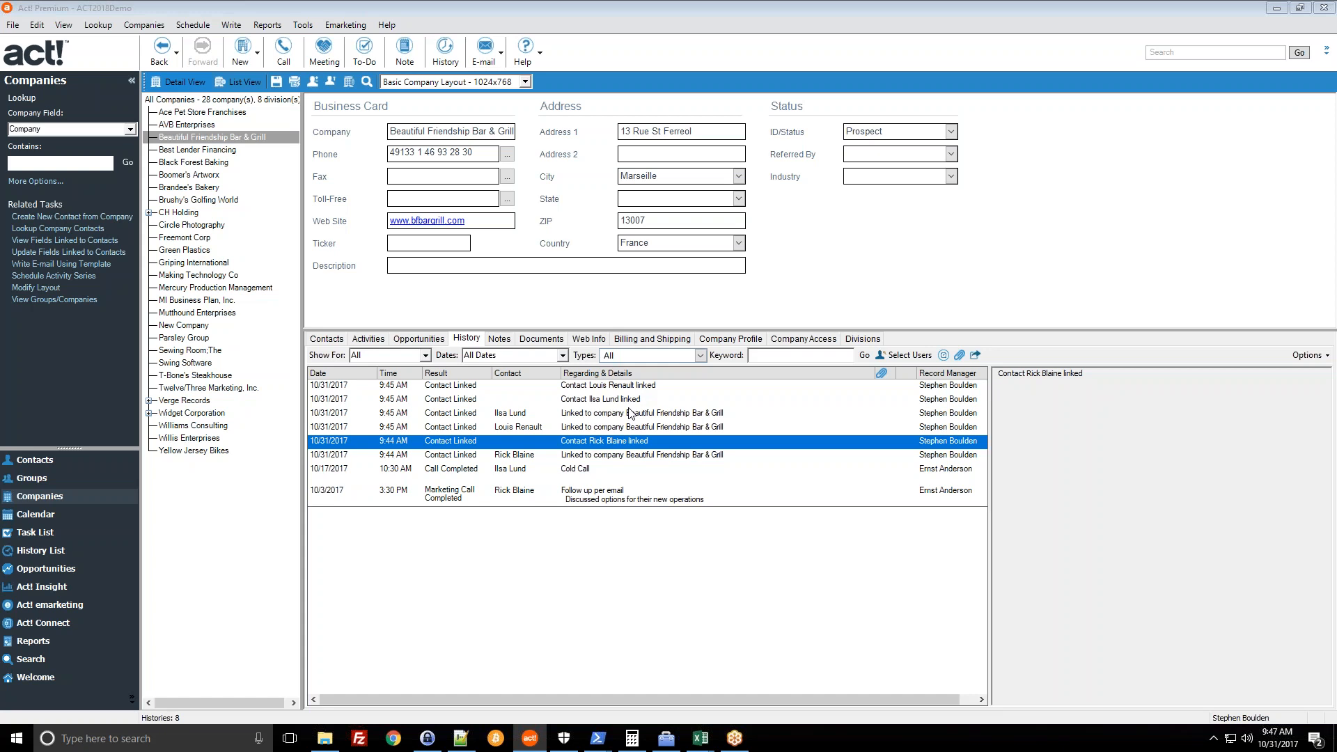
left_click(513, 479)
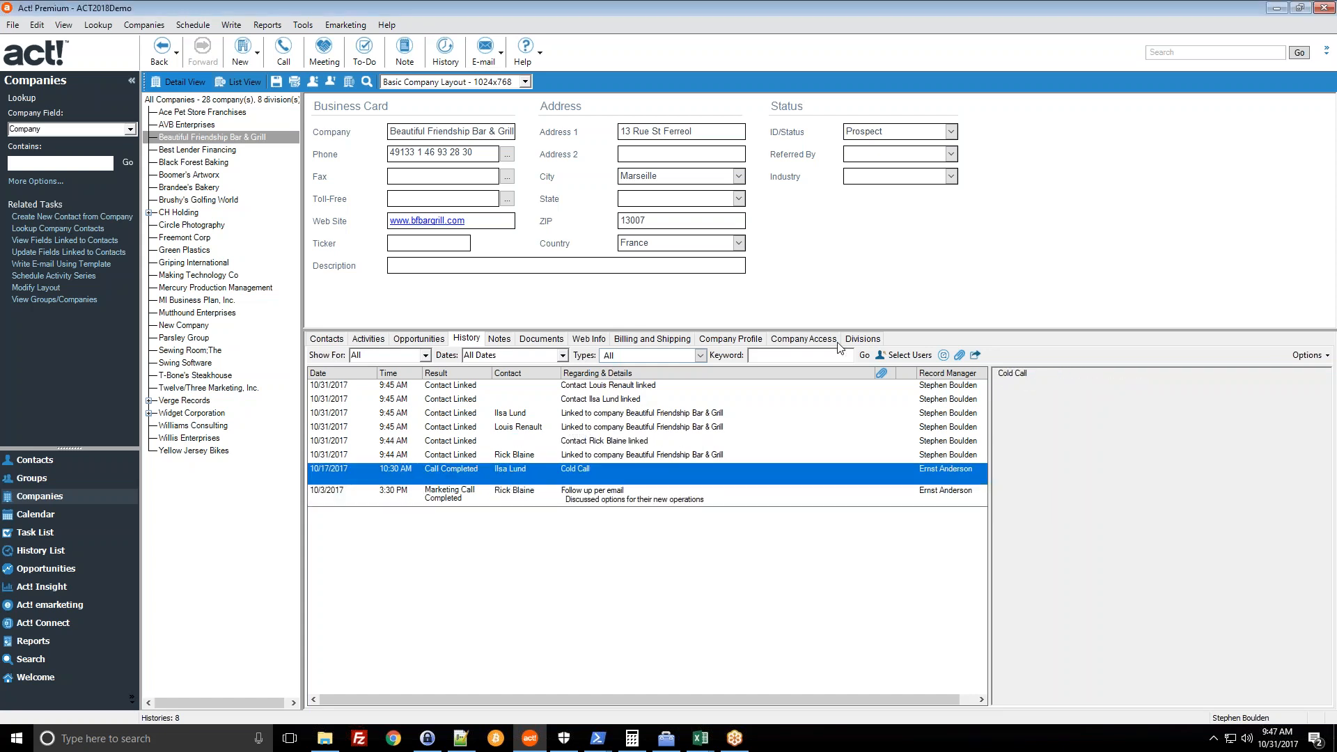
- Reopen Customize Columns to check the Contact column, then close without changes
left_click(1309, 355)
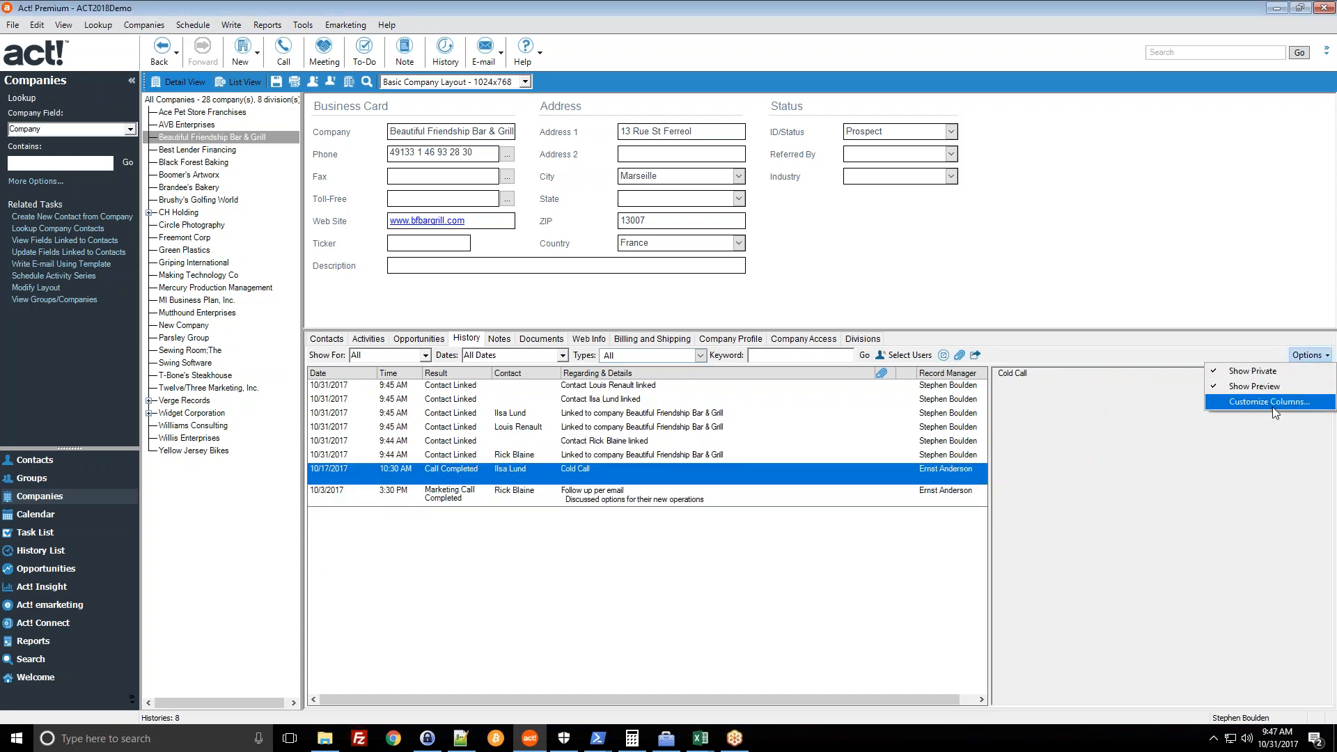
left_click(1271, 408)
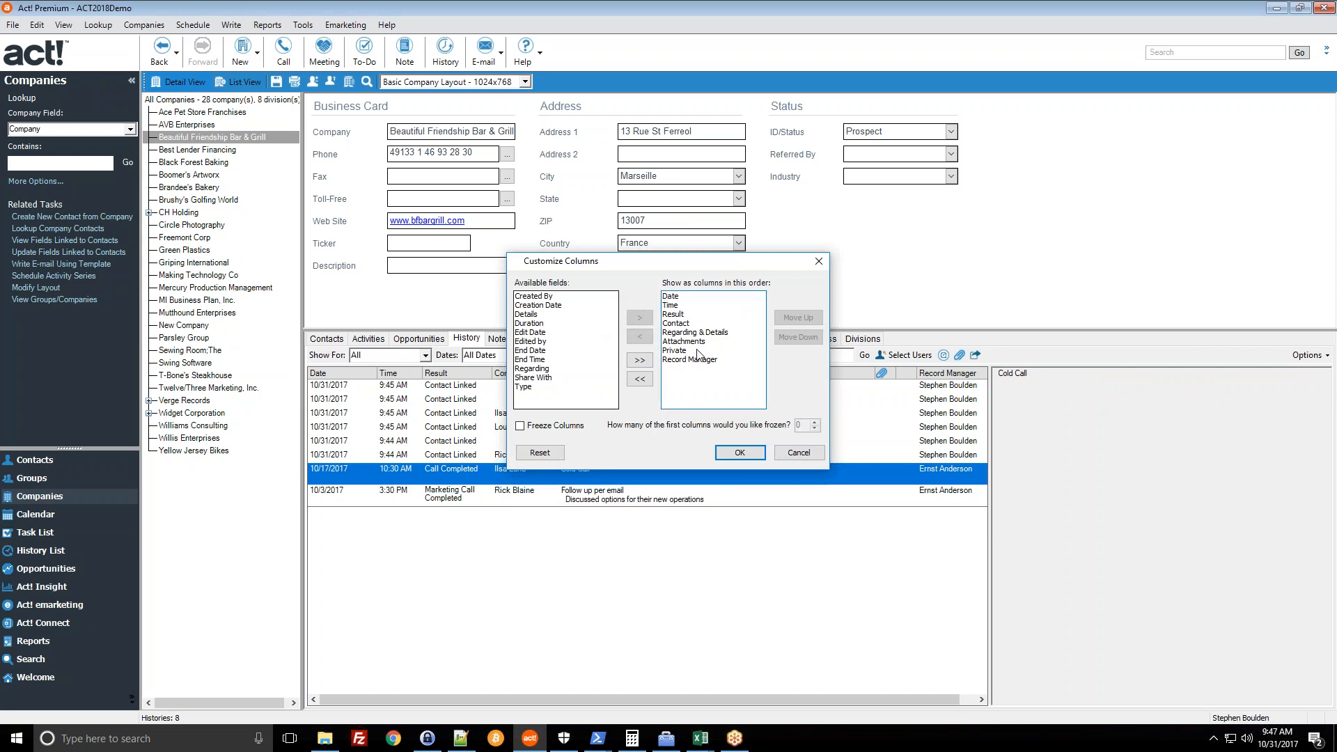
left_click(677, 323)
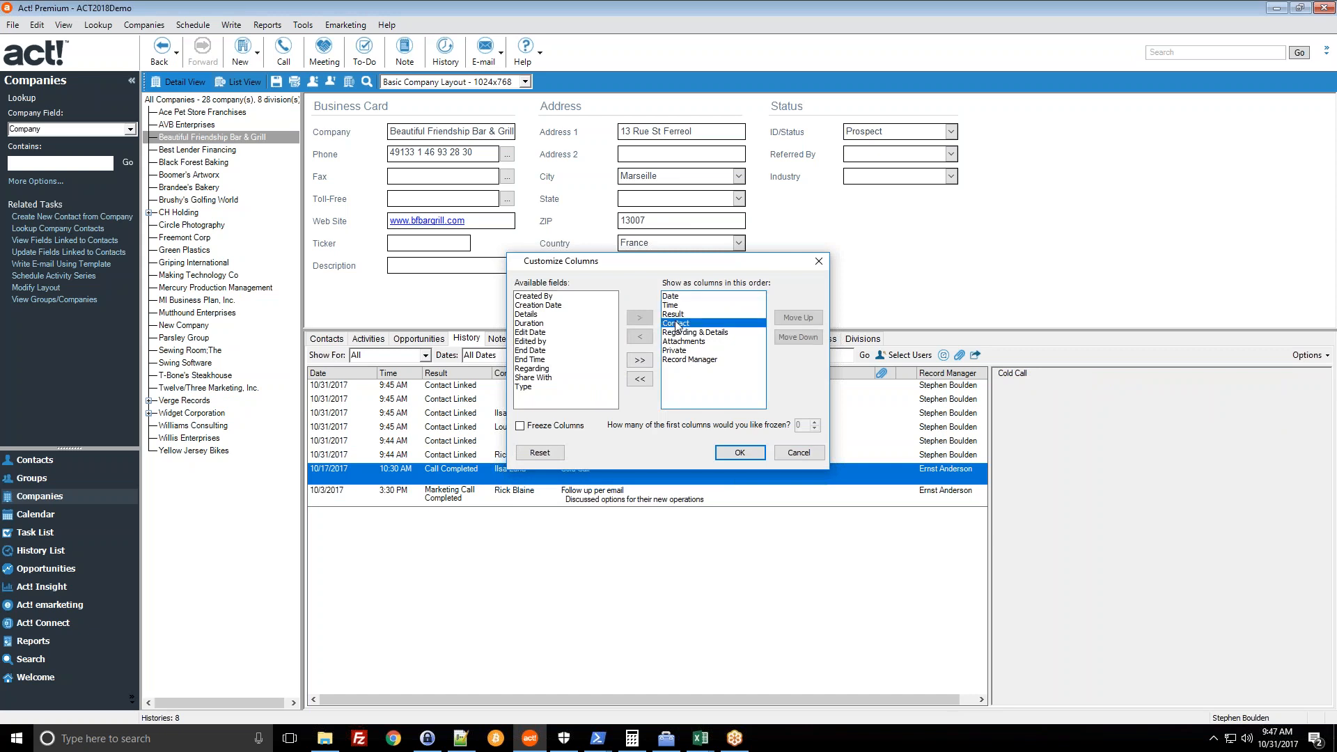
left_click(799, 453)
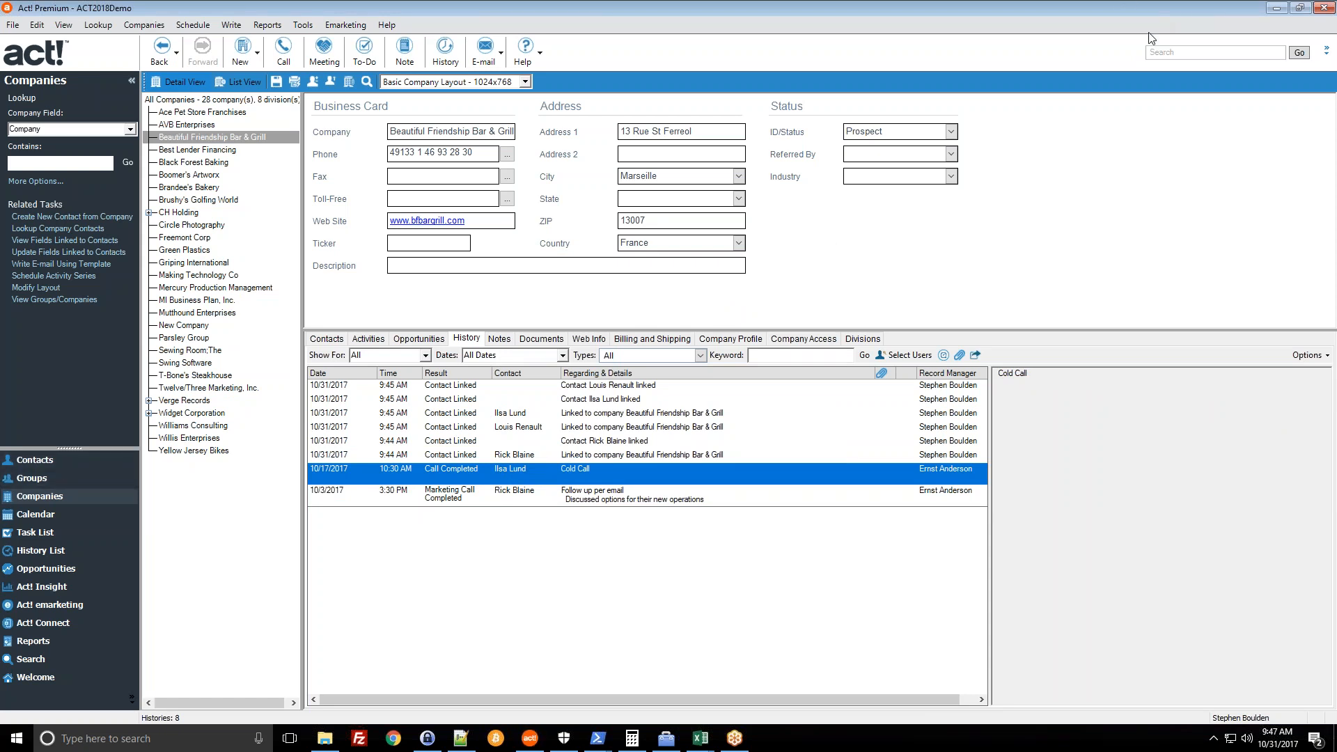
- Switch to Contacts and back to Companies, expanding CH Holding in the tree
left_click(35, 459)
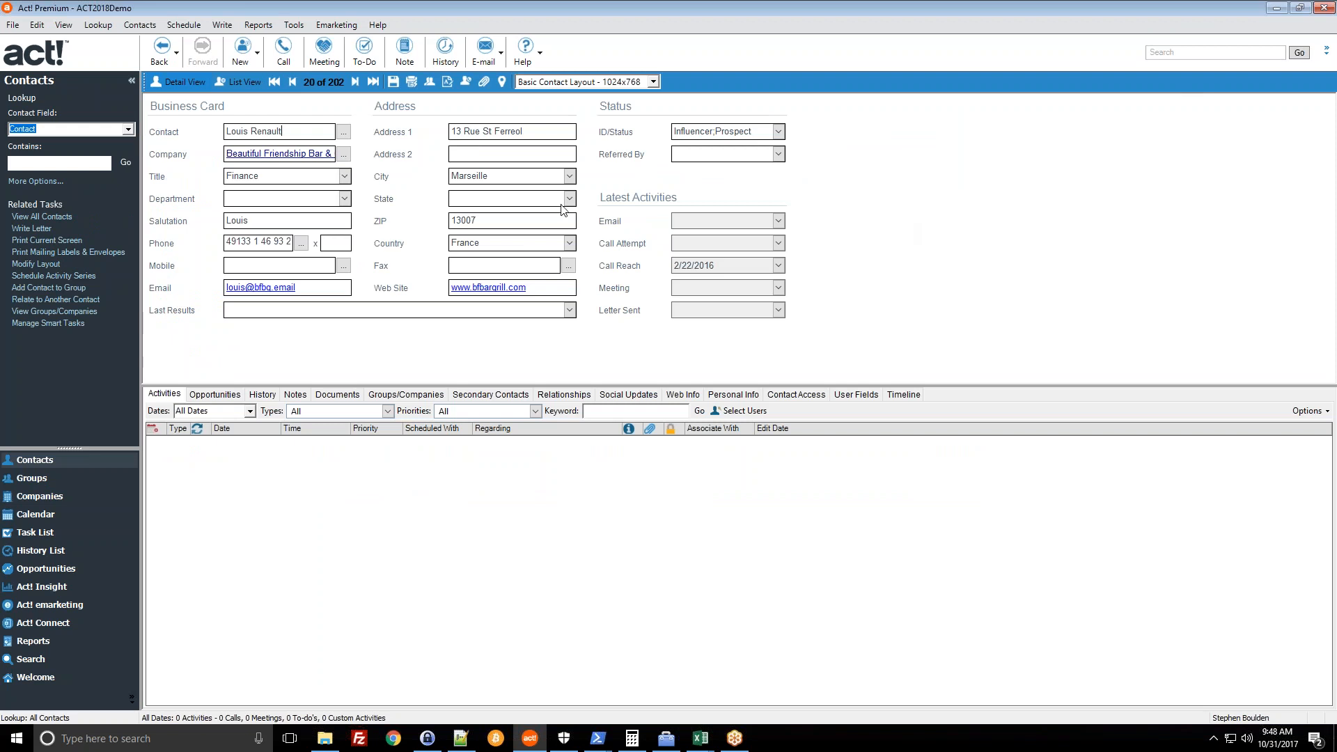
left_click(40, 497)
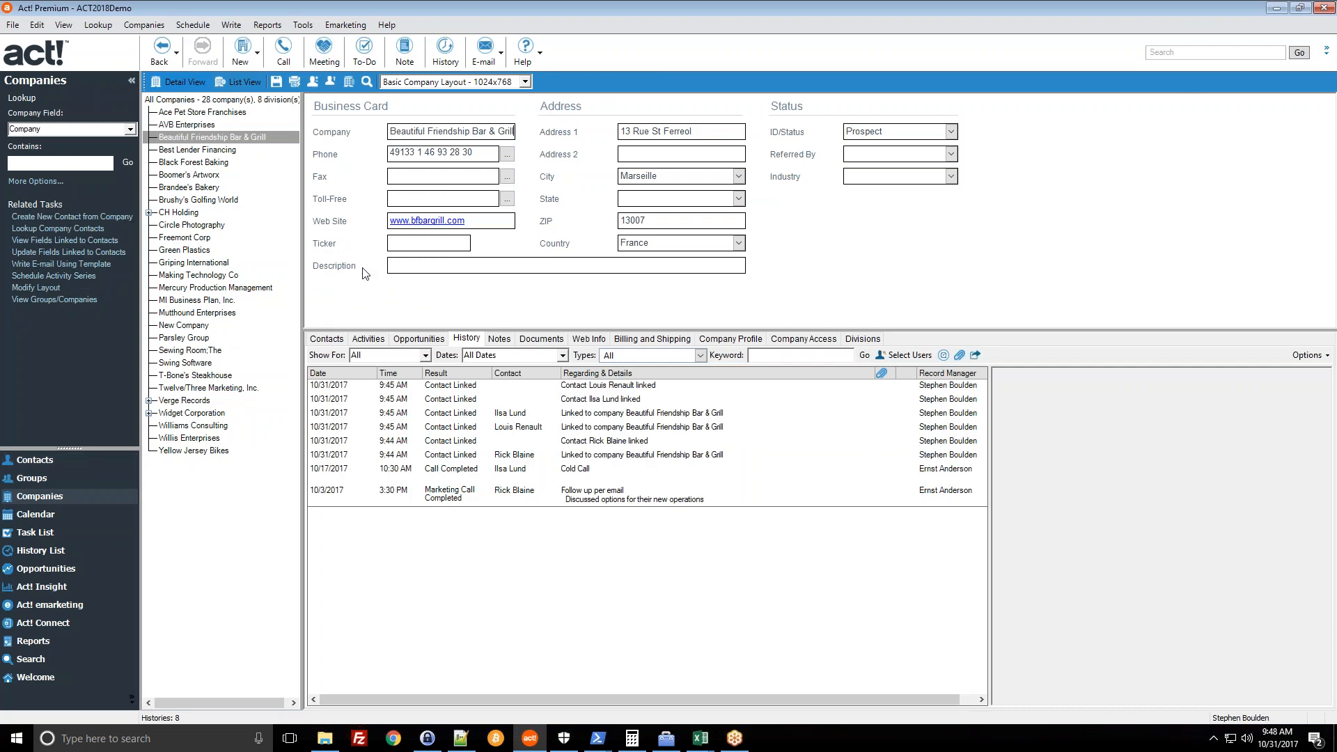
left_click(149, 212)
- Expand CH TechONE's departments, drag CH Holding in the hierarchy, confirm, and re-expand CH Holding
left_click(162, 238)
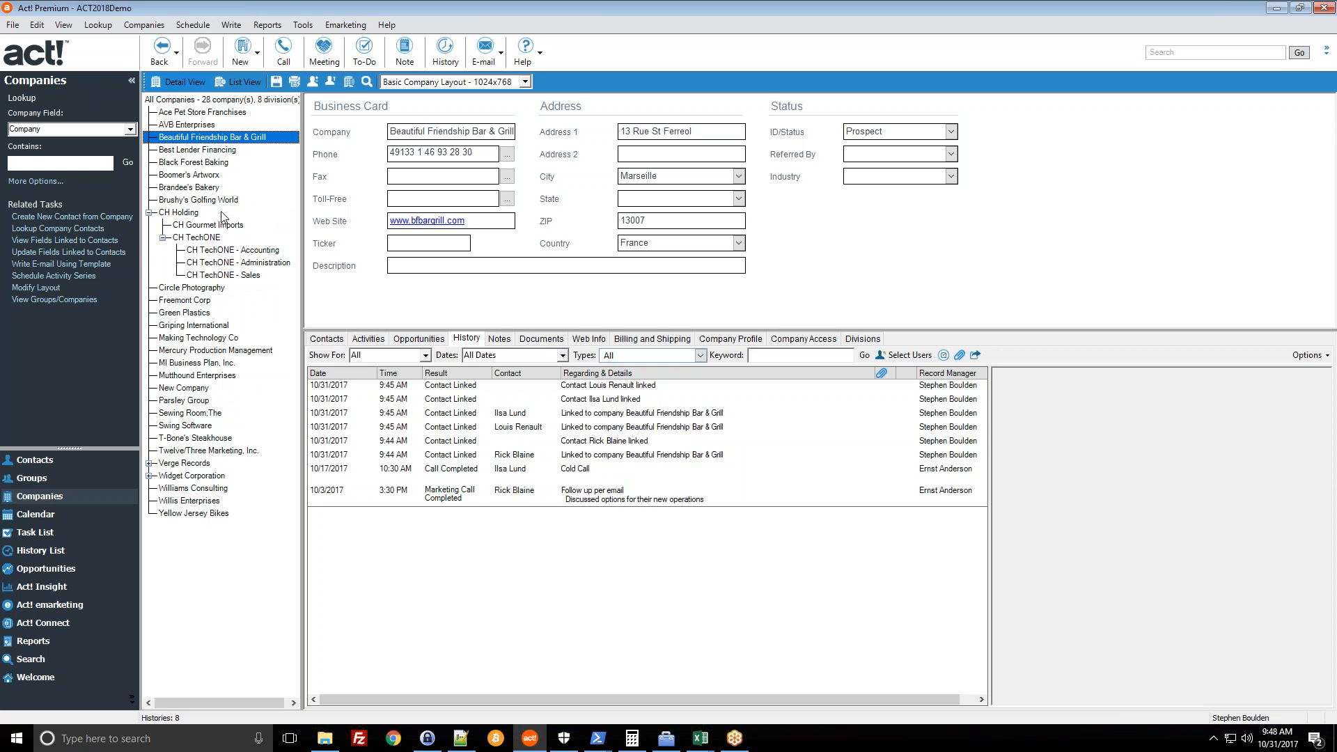
left_click(186, 188)
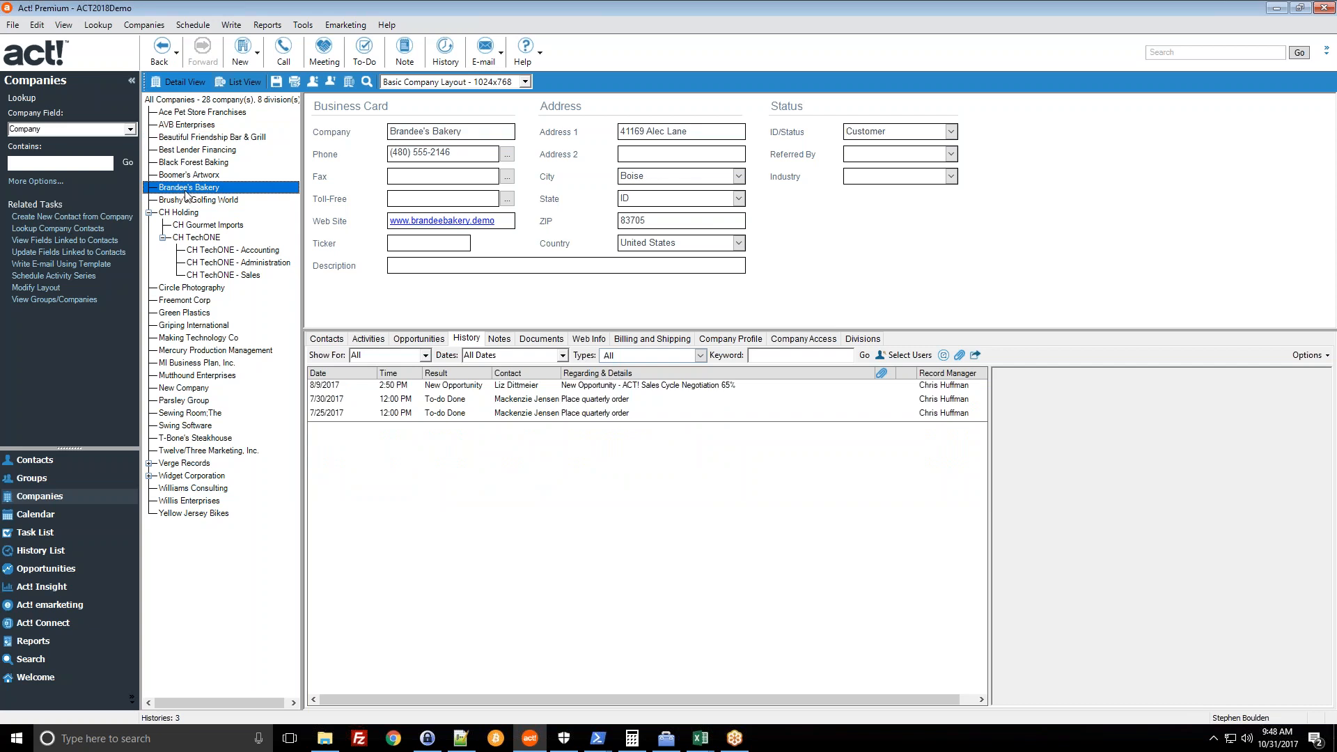
mouse_move(181, 212)
left_mouse_down()
mouse_move(220, 245)
mouse_move(185, 226)
left_mouse_up()
left_click(711, 415)
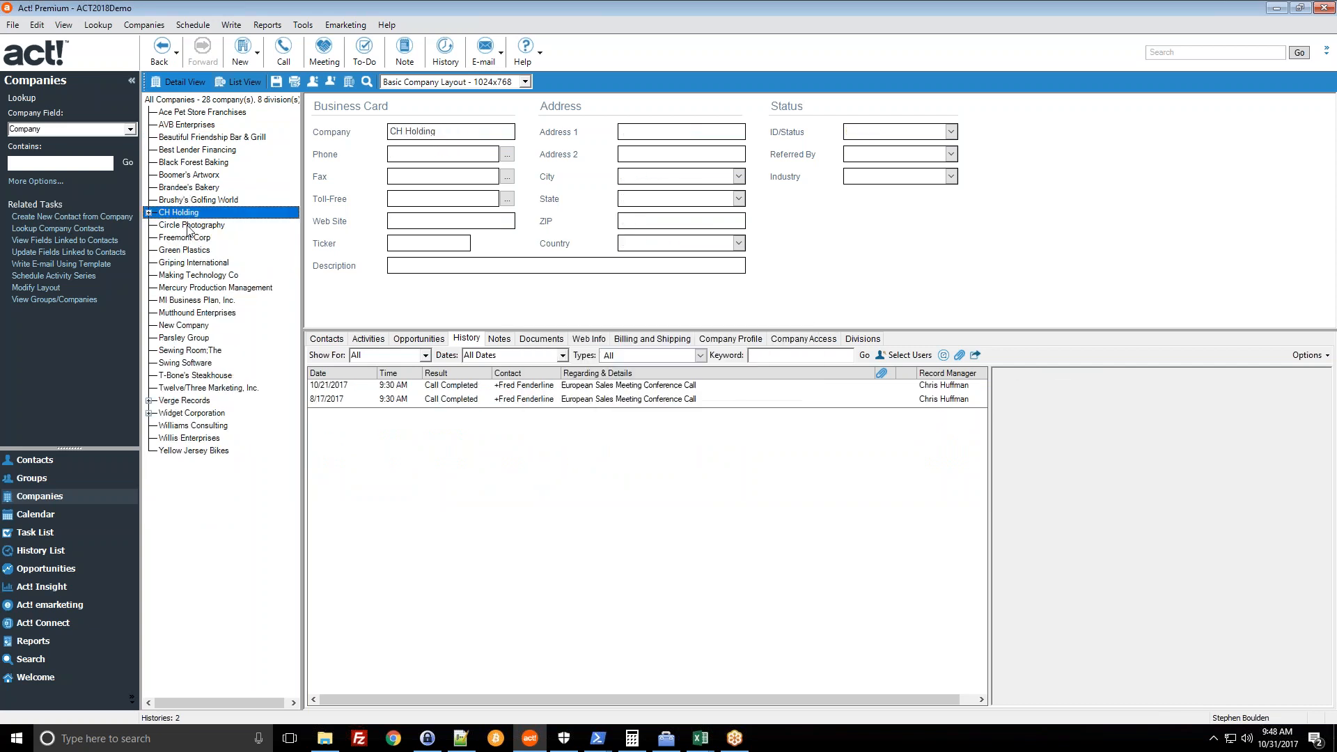
left_click(148, 213)
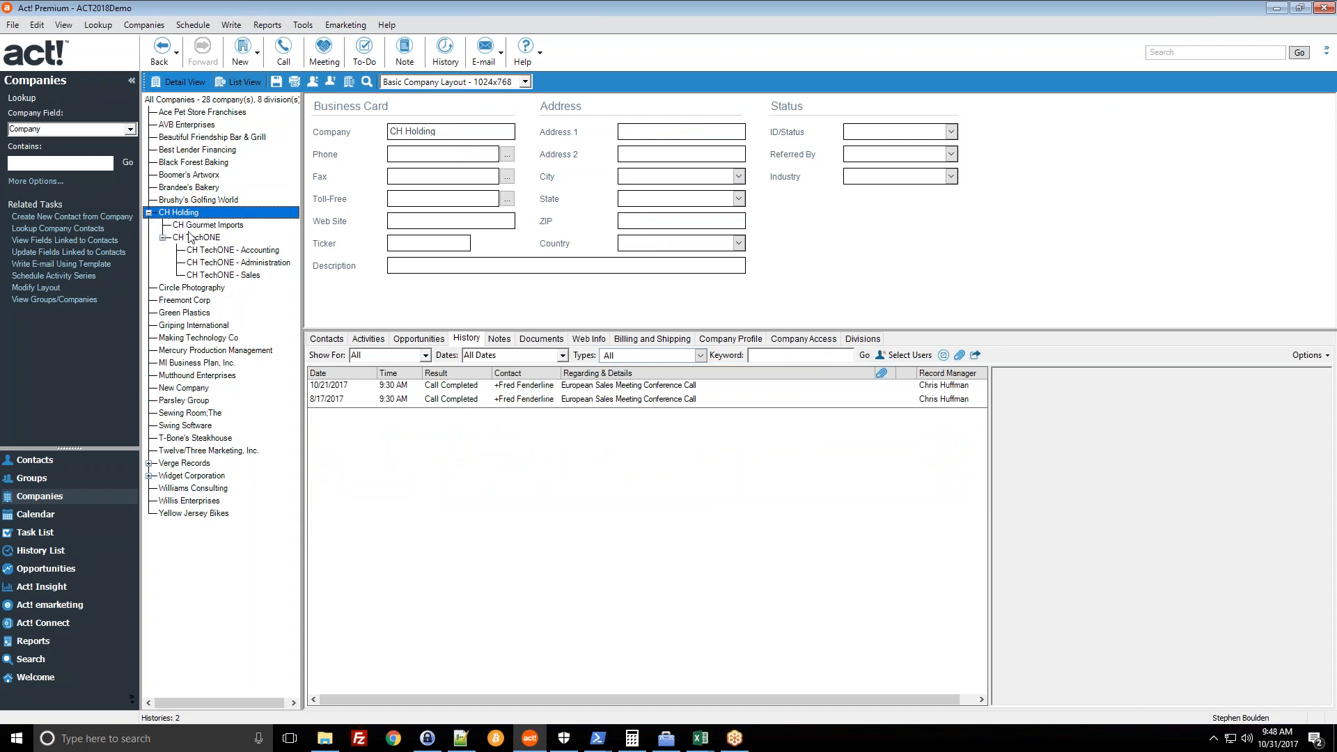
- Add a New Division under Twelve/Three Marketing, Inc. with Company name Twelve3 2, and save
right_click(192, 451)
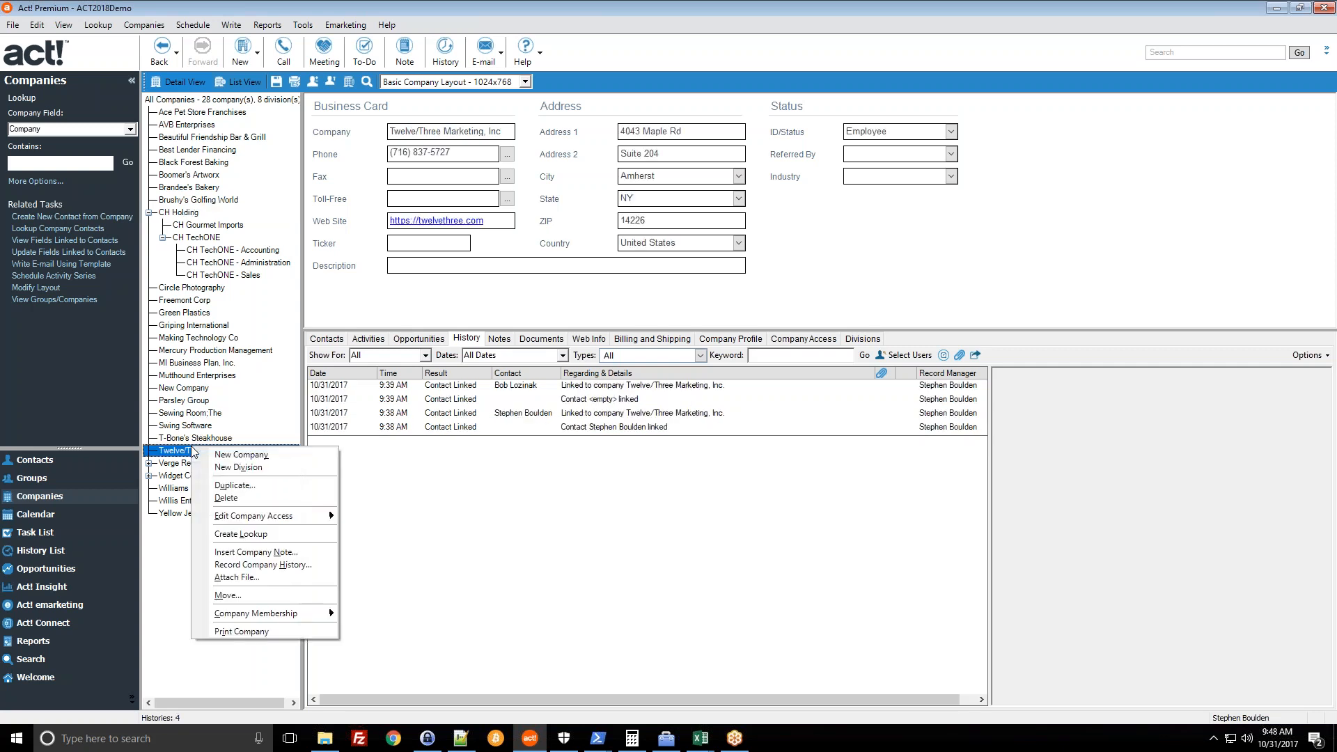
left_click(252, 468)
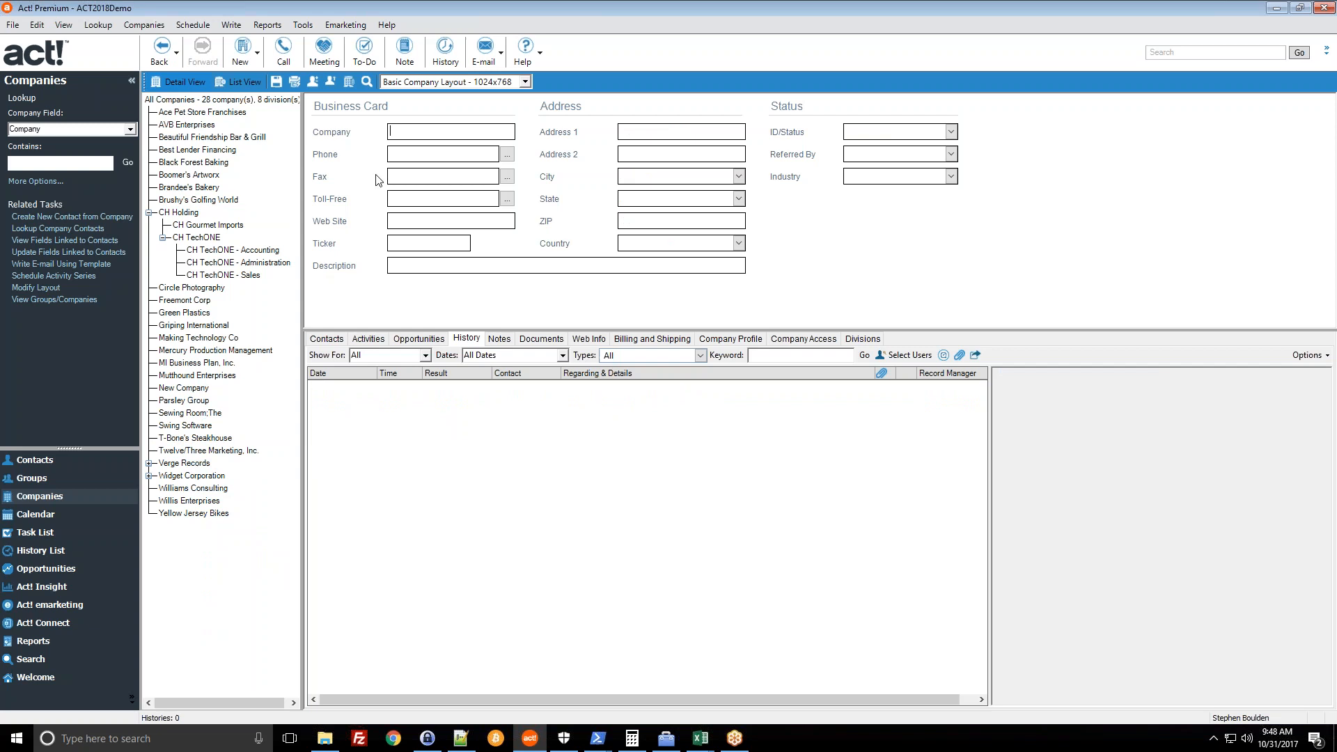
type("Twelve3 2")
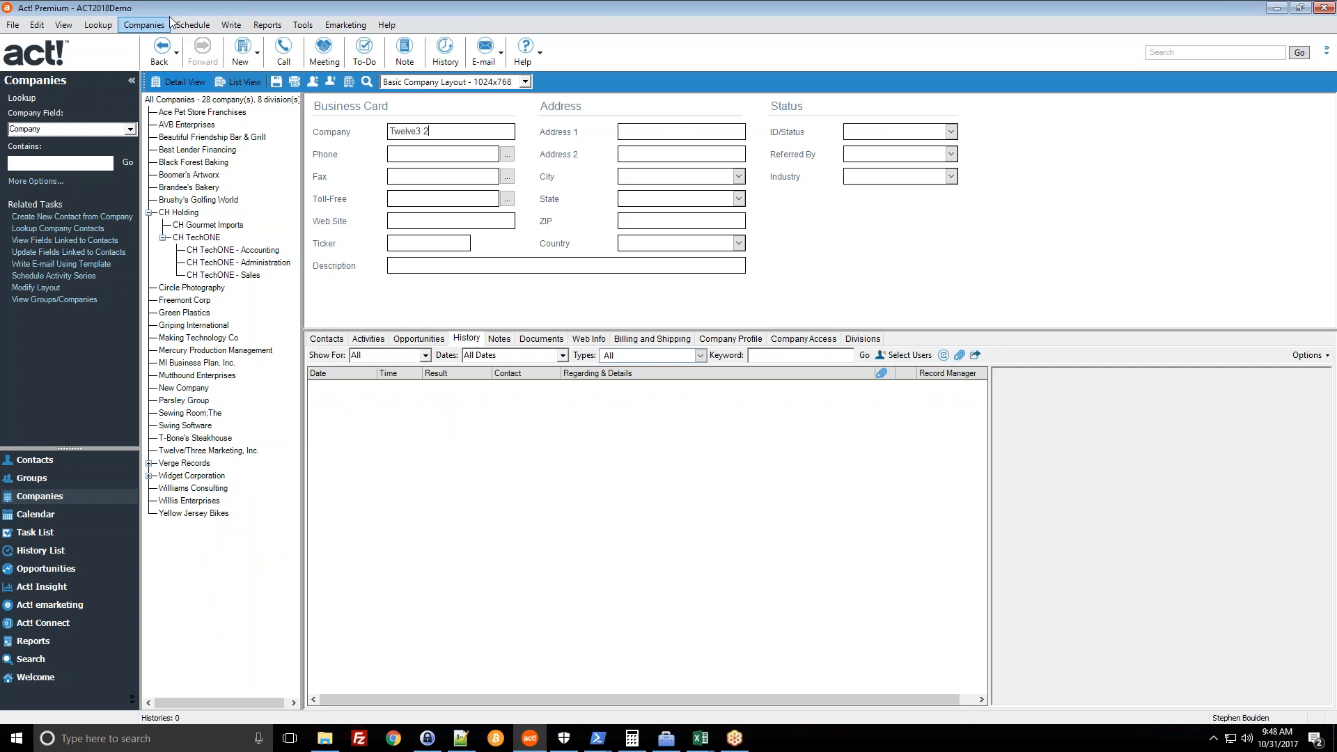
left_click(276, 82)
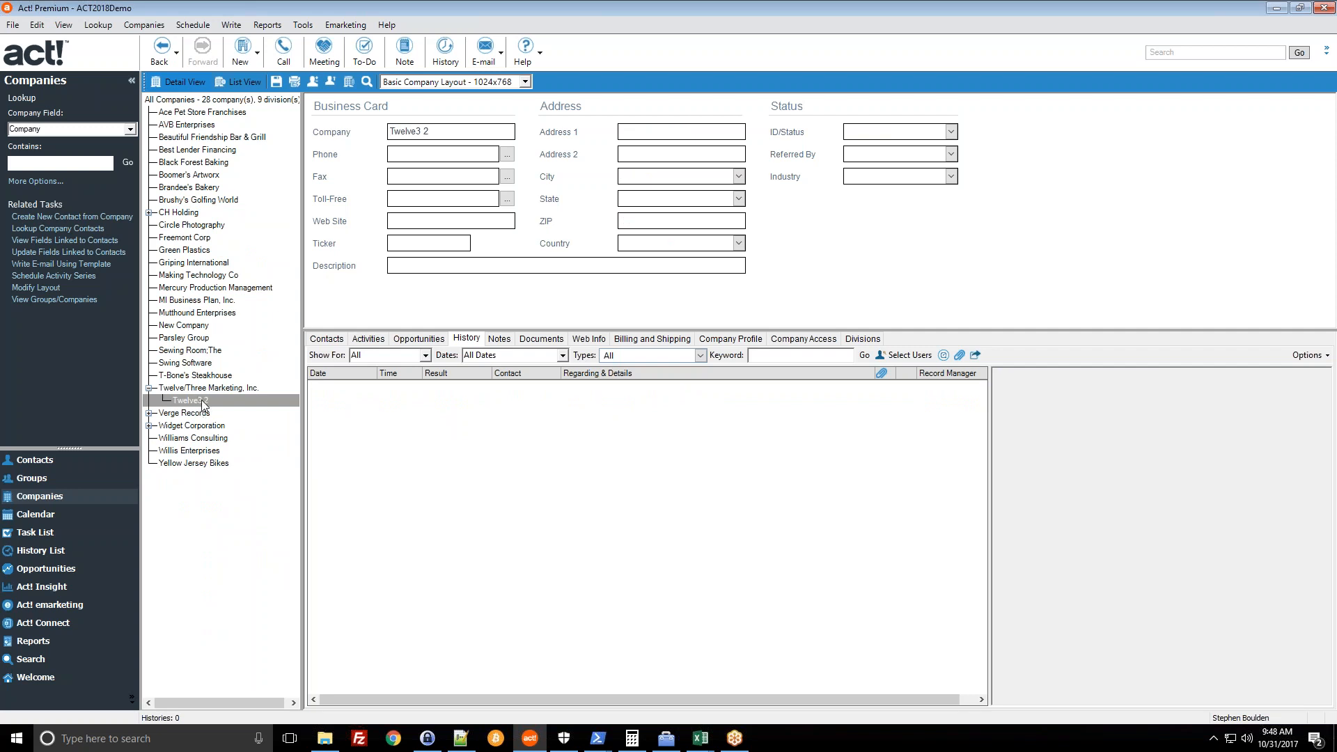
- Expand Twelve/Three Marketing in the company tree and open the Twelve3 2 division record
left_click(203, 403)
mouse_move(202, 401)
left_mouse_down()
mouse_move(192, 252)
mouse_move(189, 377)
mouse_move(189, 224)
mouse_move(189, 401)
left_mouse_up()
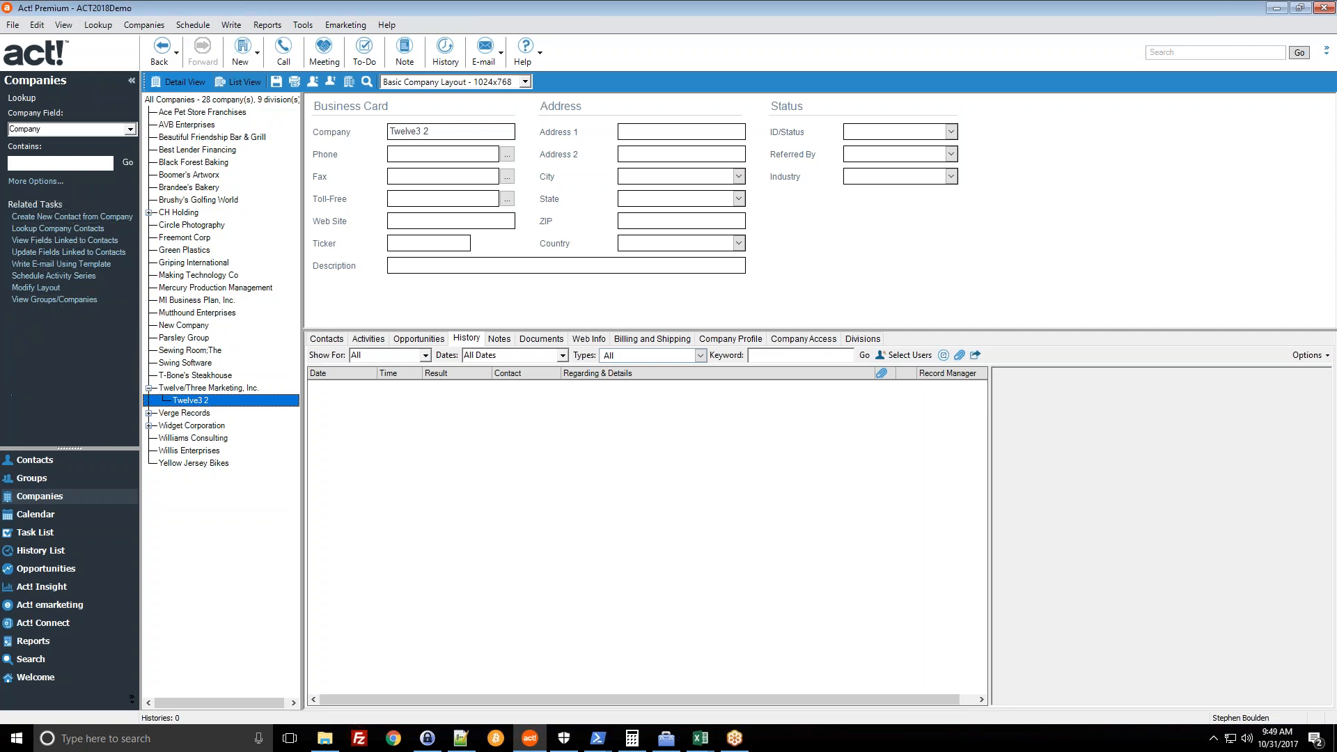
double_click(167, 388)
left_click(148, 387)
left_click(185, 400)
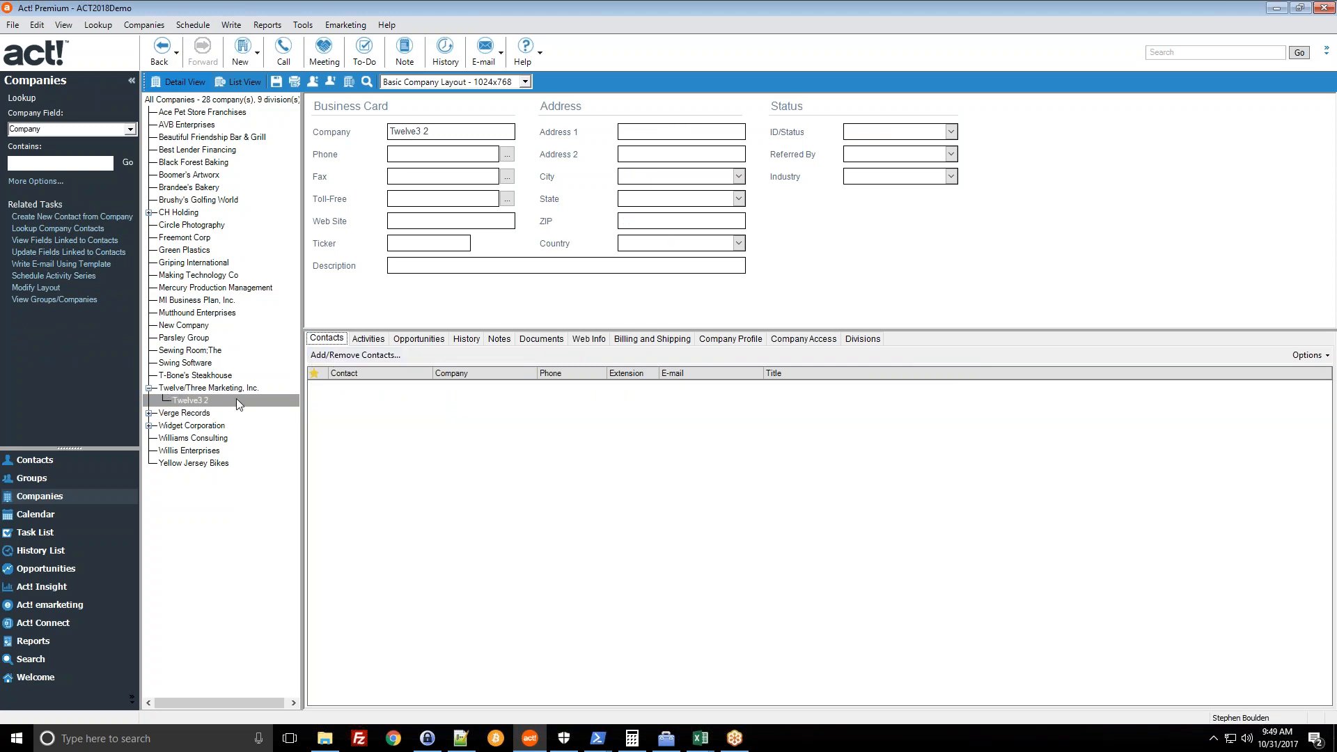
- Link the Twelve/Three Act! Certified Consultant contact to Twelve3 2 through Add/Remove Contacts
left_click(357, 355)
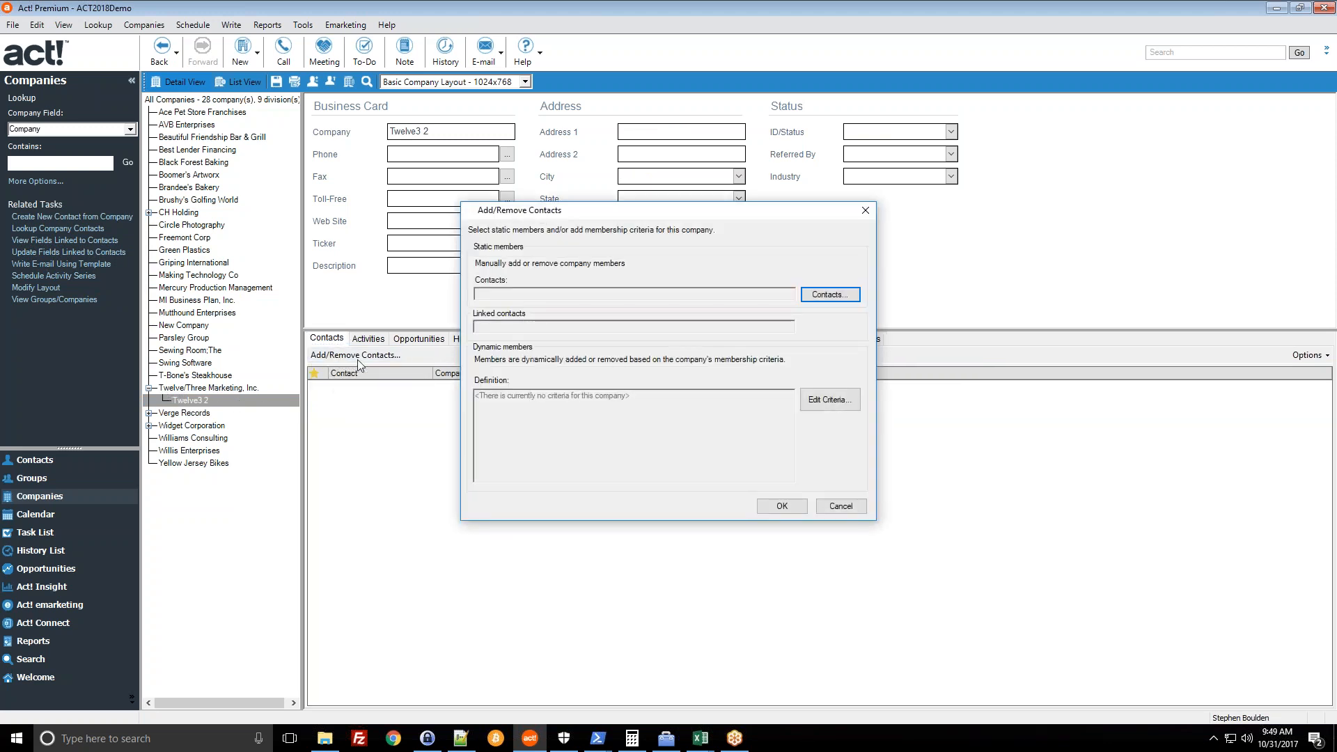
left_click(851, 295)
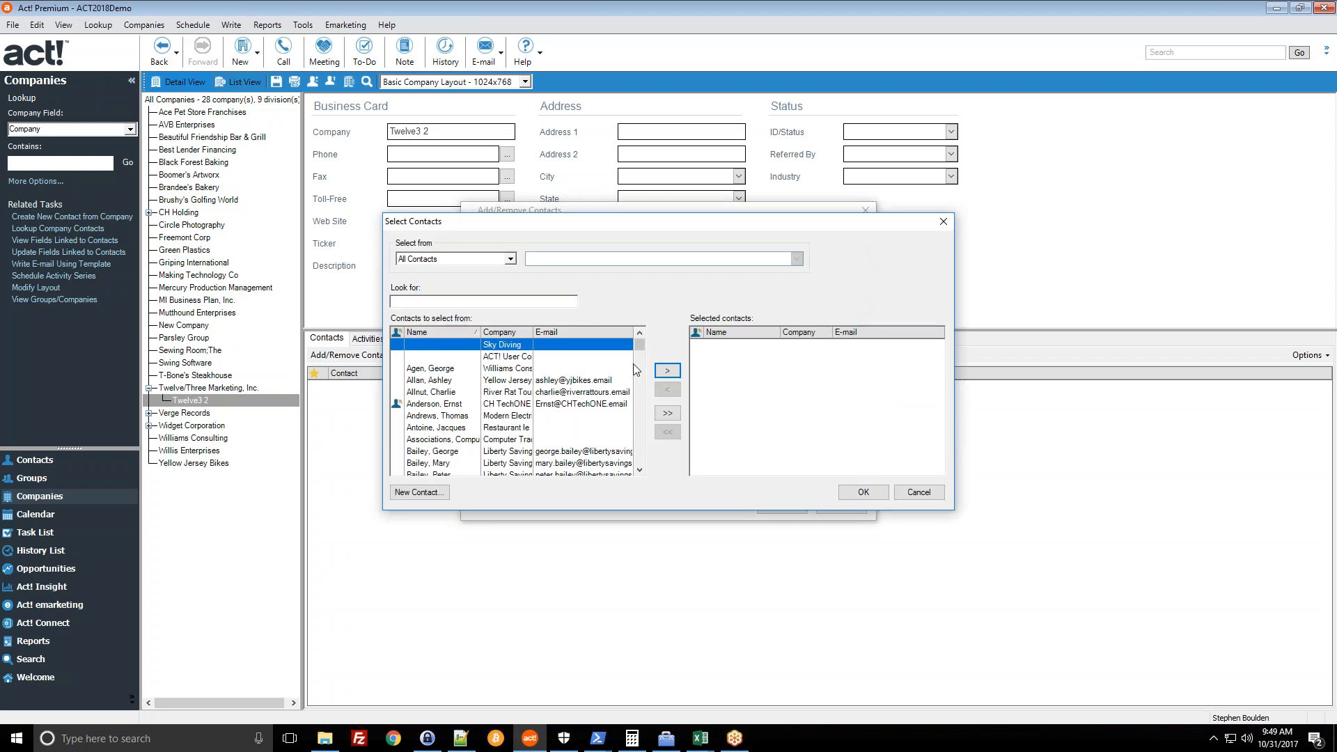
scroll(557, 387, "down", 8)
scroll(454, 388, "up", 2)
left_click(469, 358)
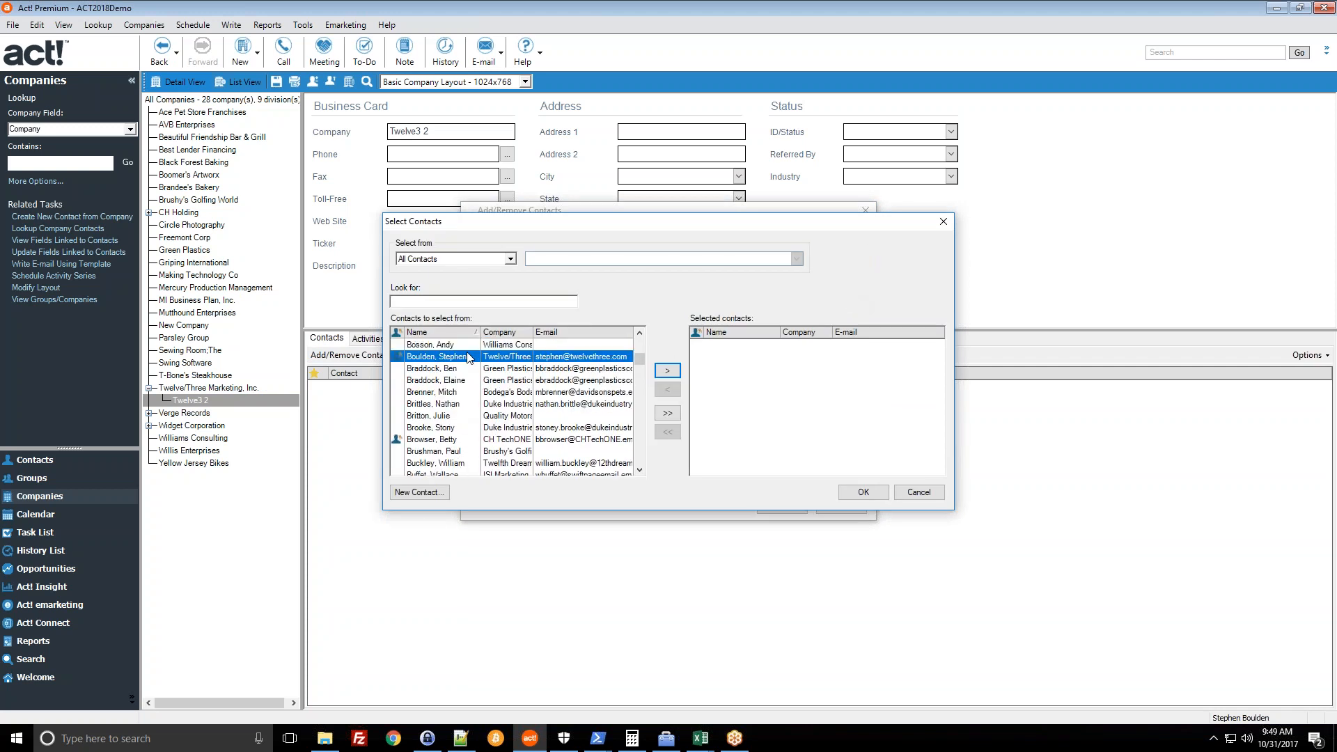
left_click(667, 370)
left_click(862, 492)
left_click(782, 511)
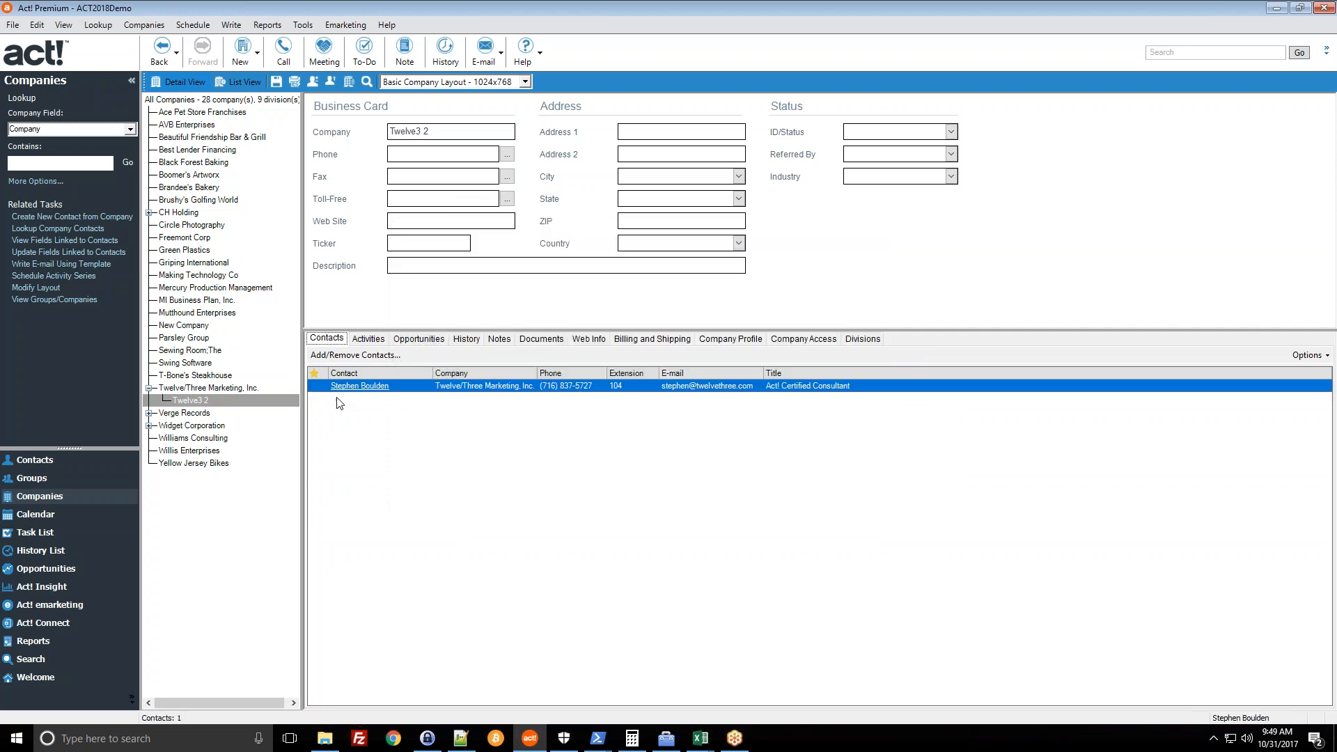
- Re-expand Twelve/Three Marketing and return to the Twelve3 2 division record
left_click(190, 389)
left_click(149, 388)
left_click(224, 403)
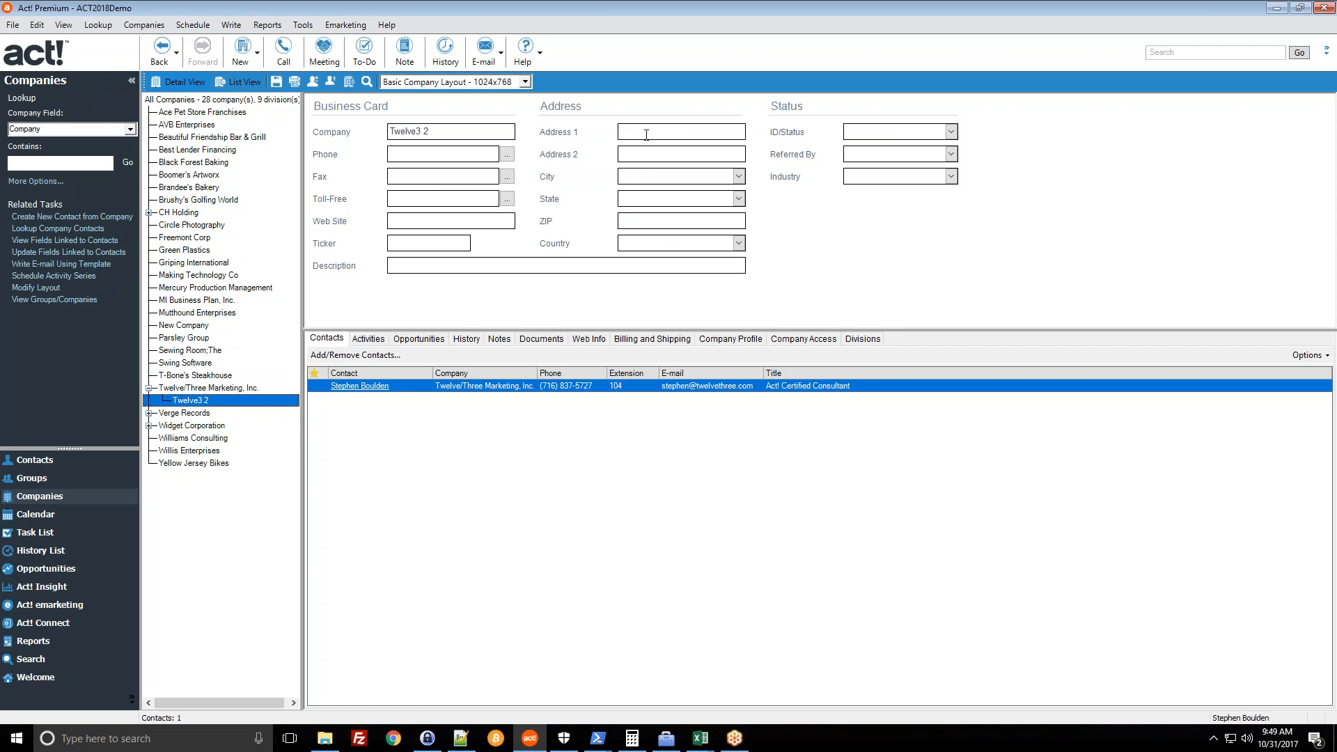
left_click(268, 386)
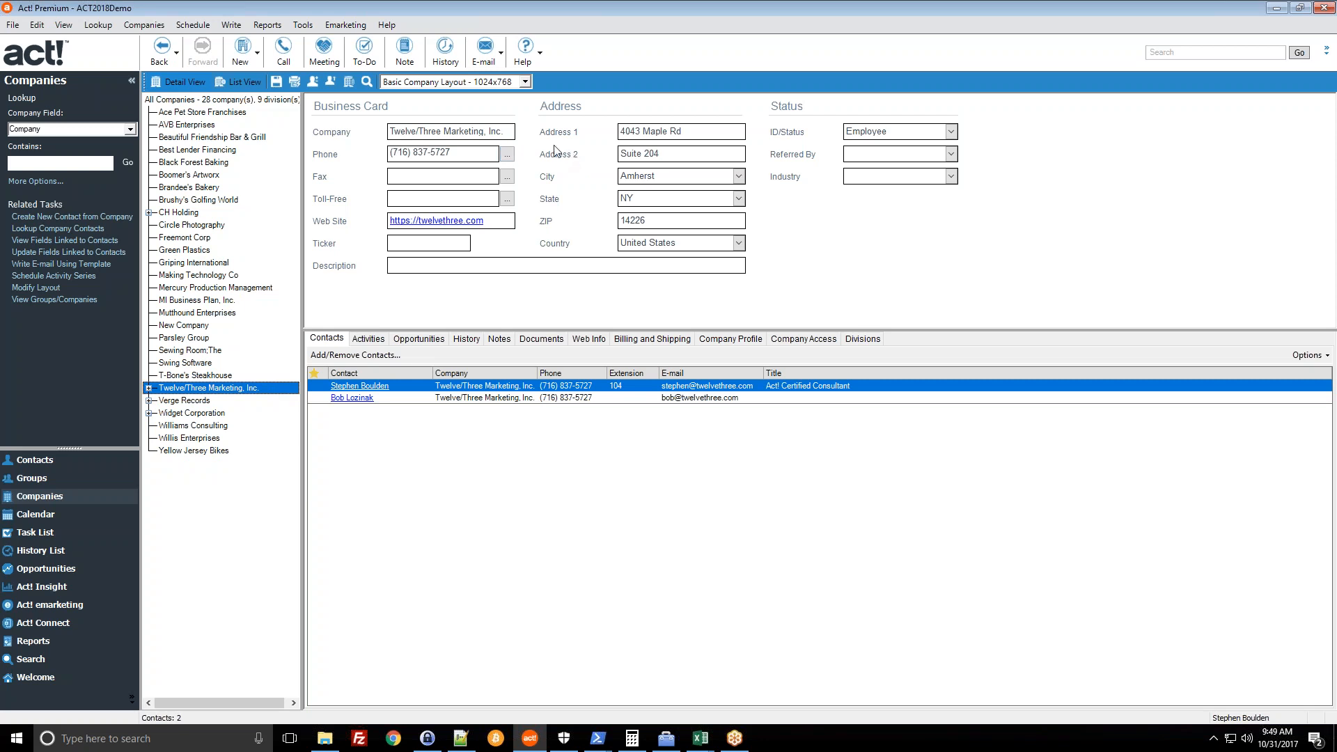
left_click(149, 388)
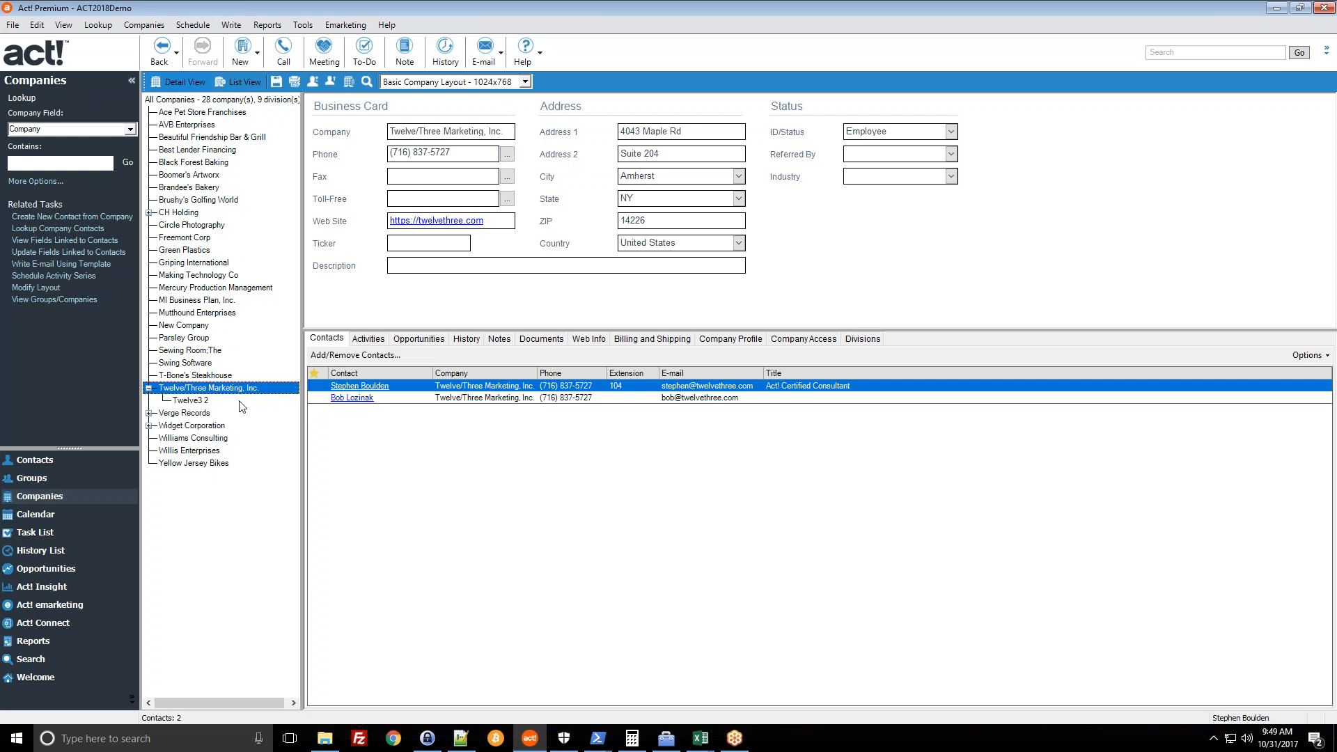
left_click(197, 401)
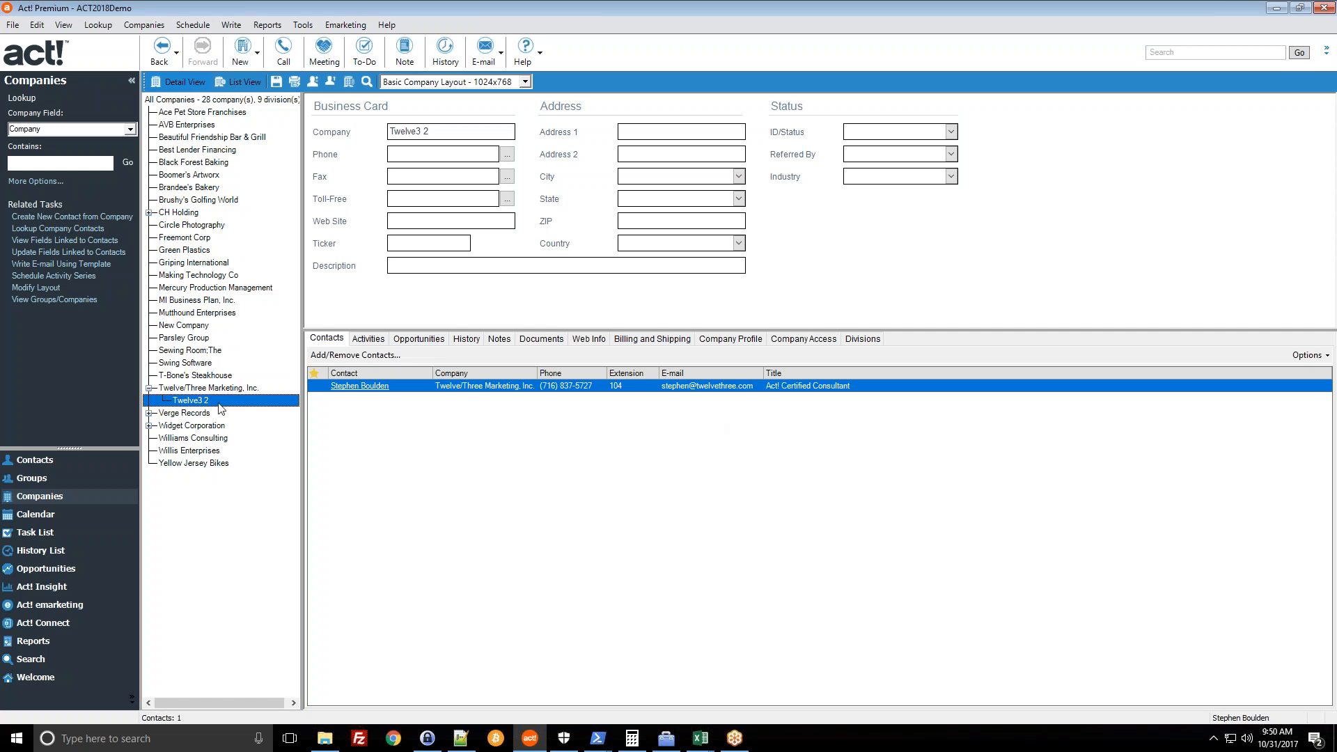
left_click(195, 390)
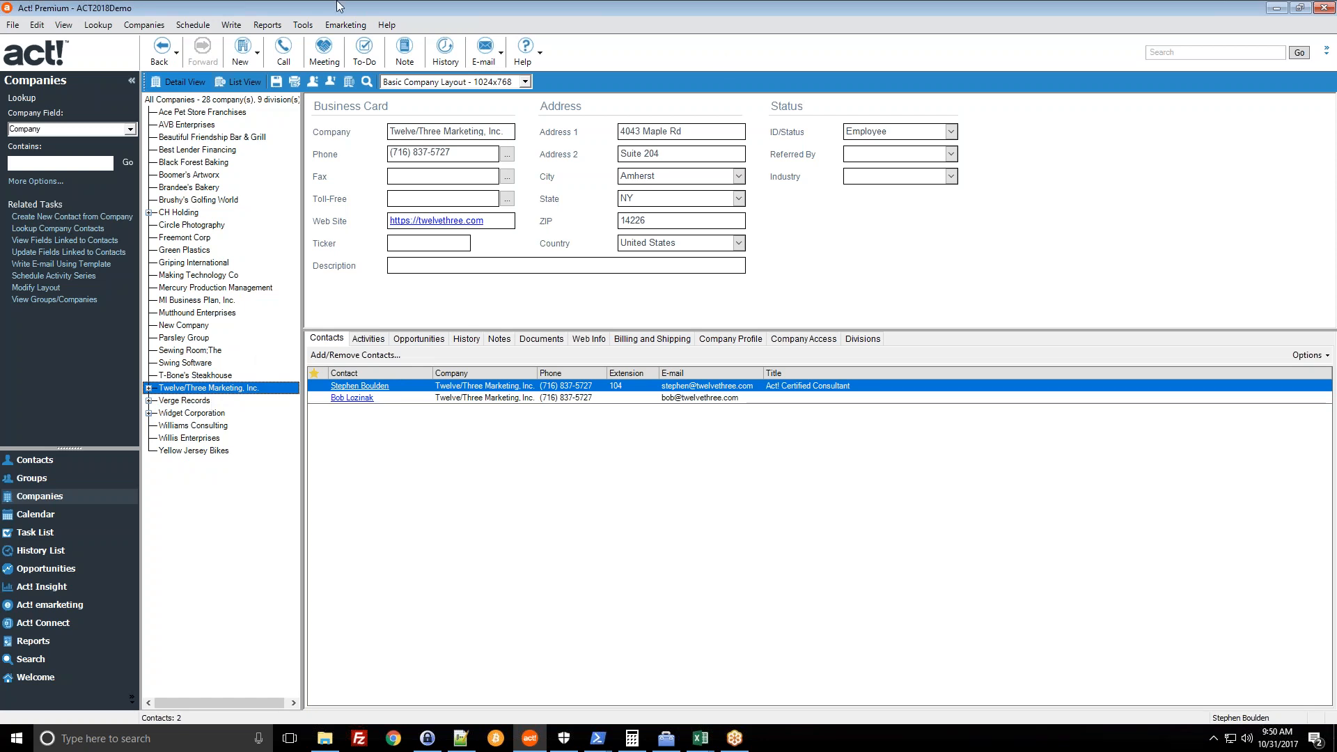
left_click(1161, 22)
left_click(1208, 329)
left_click(1336, 480)
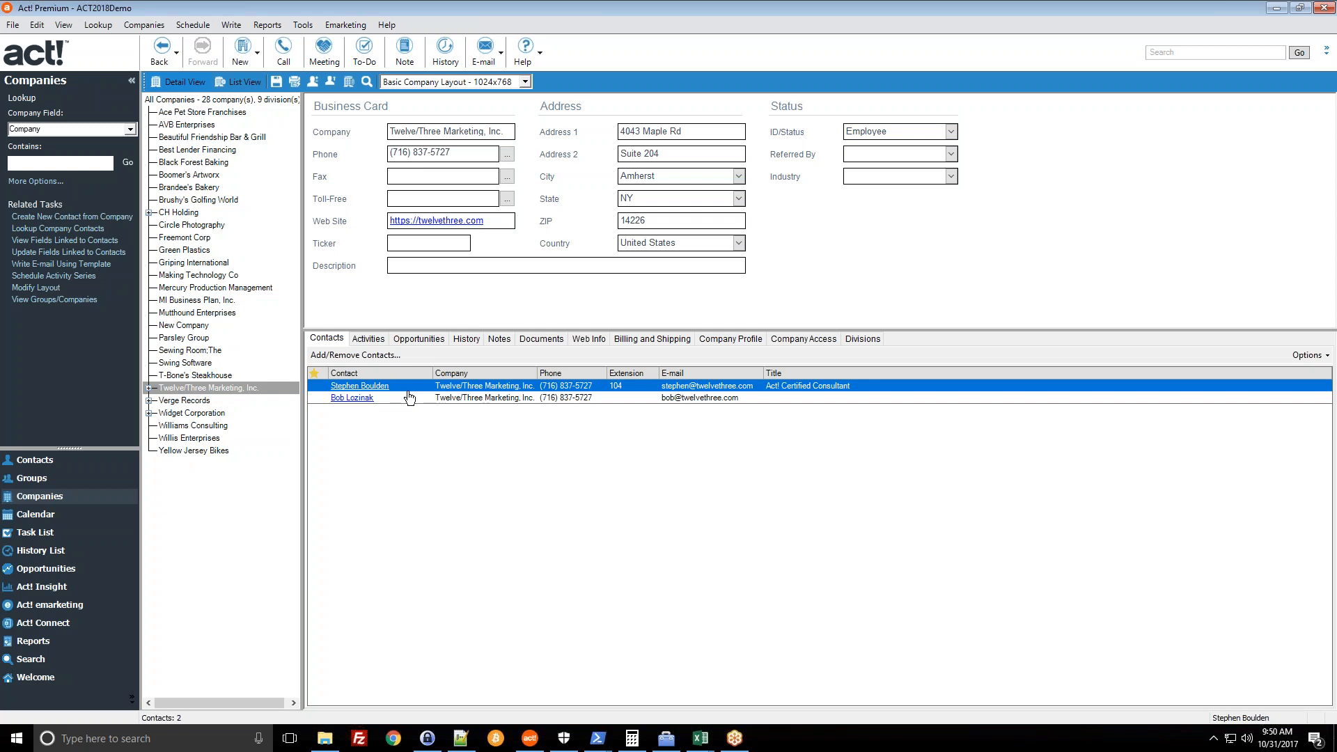
left_click(39, 461)
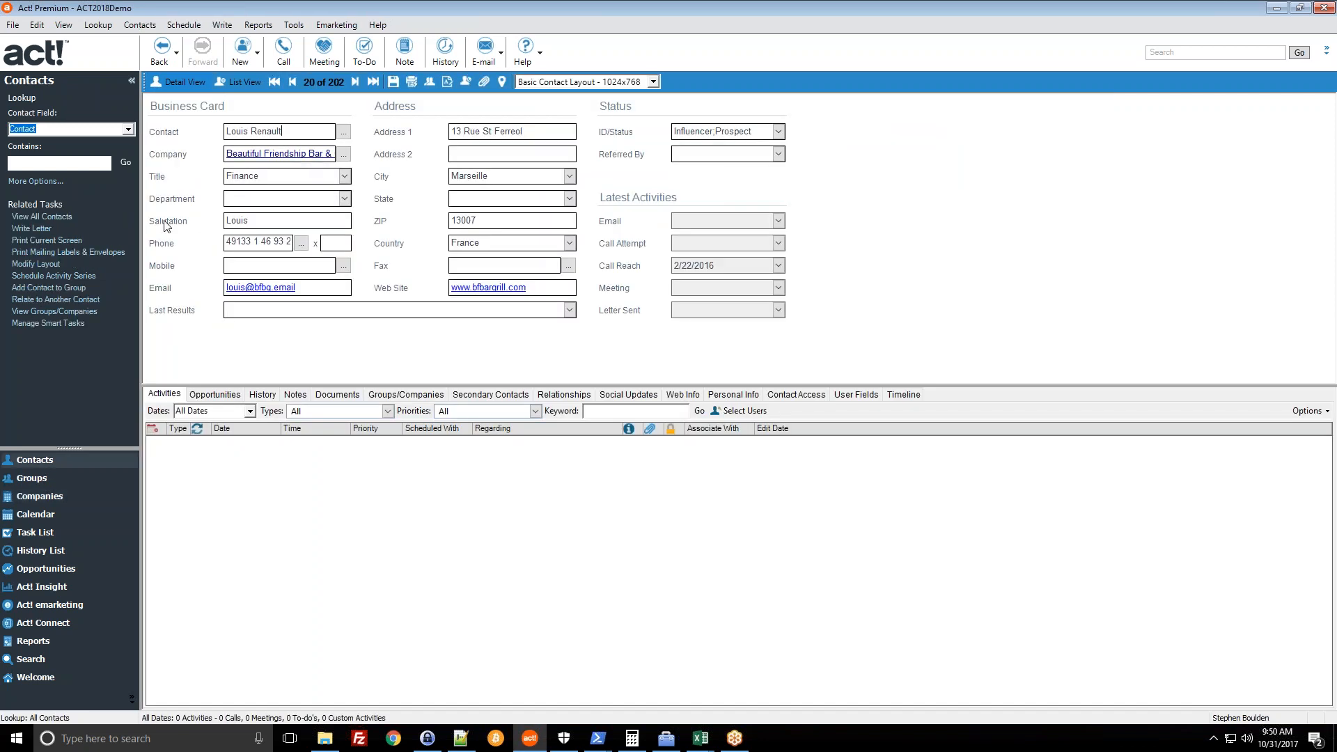
left_click(45, 501)
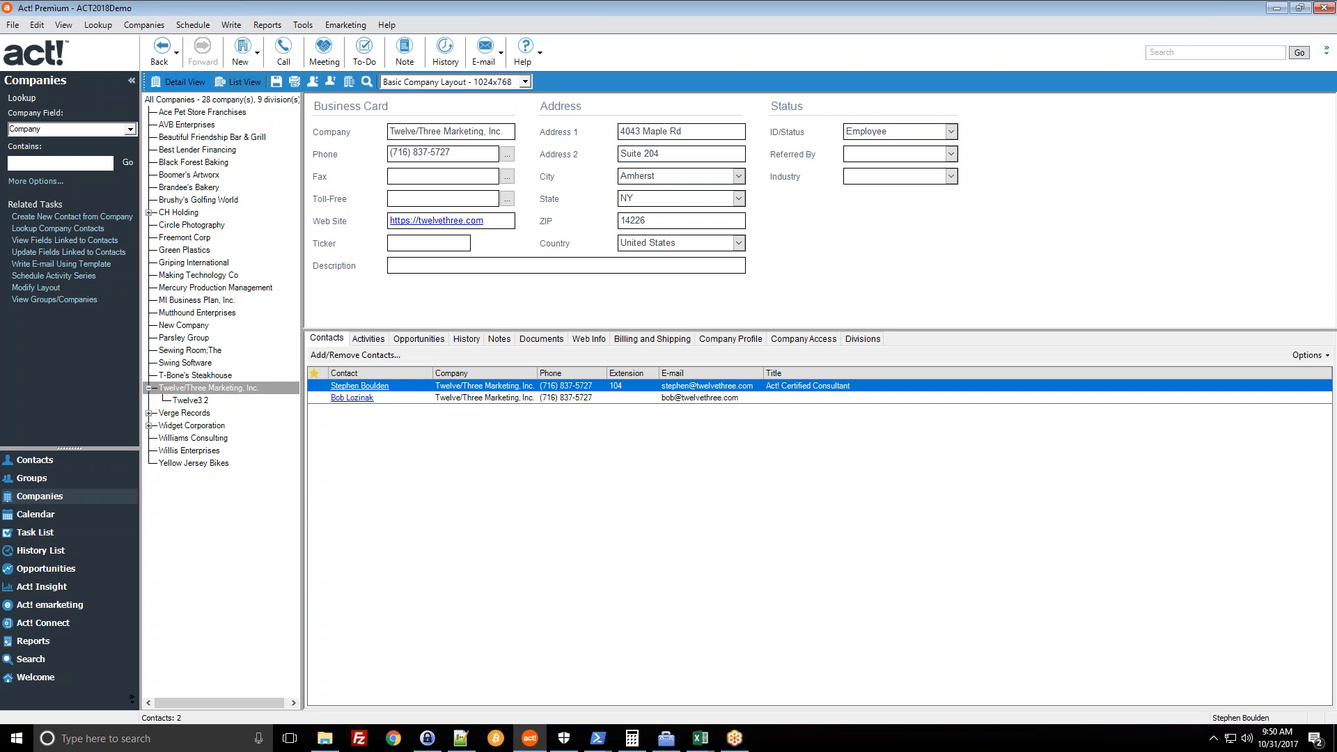
left_click(205, 401)
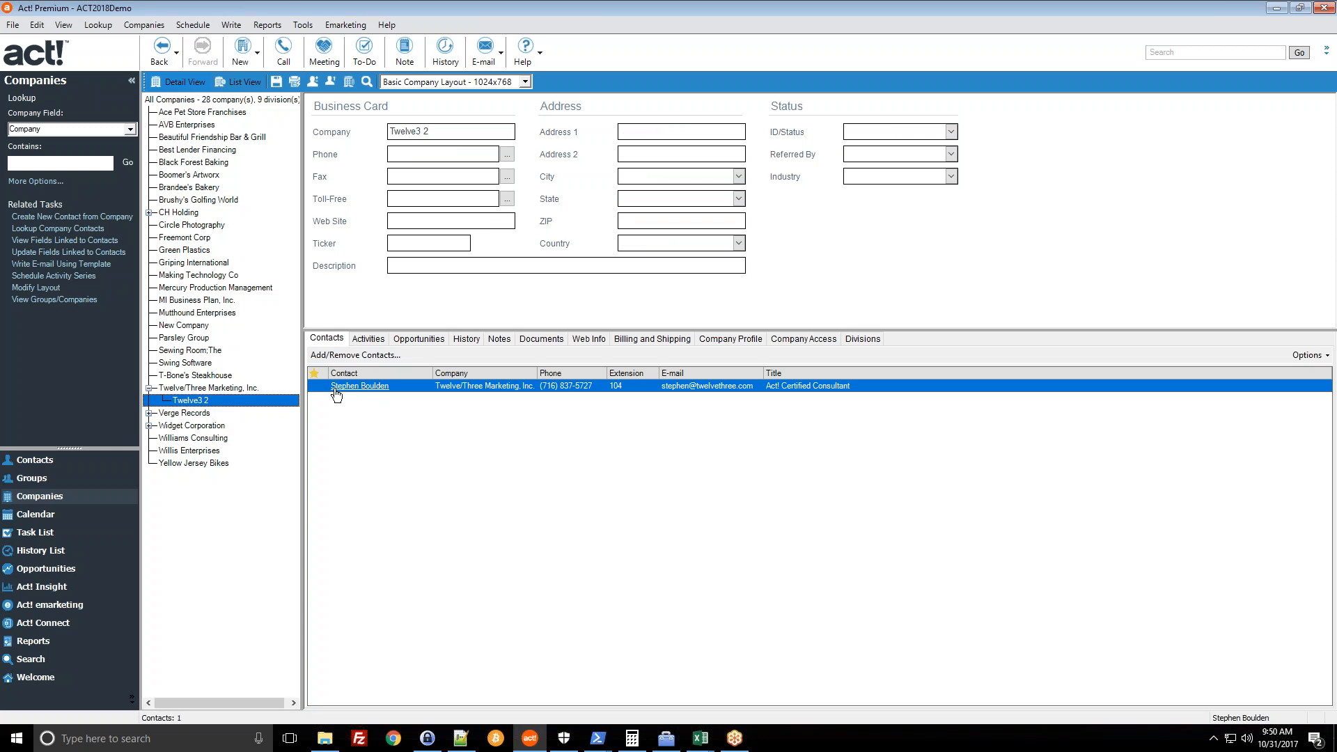
- Delete Twelve3 2 from its right-click menu in the company tree and confirm with Yes
right_click(205, 408)
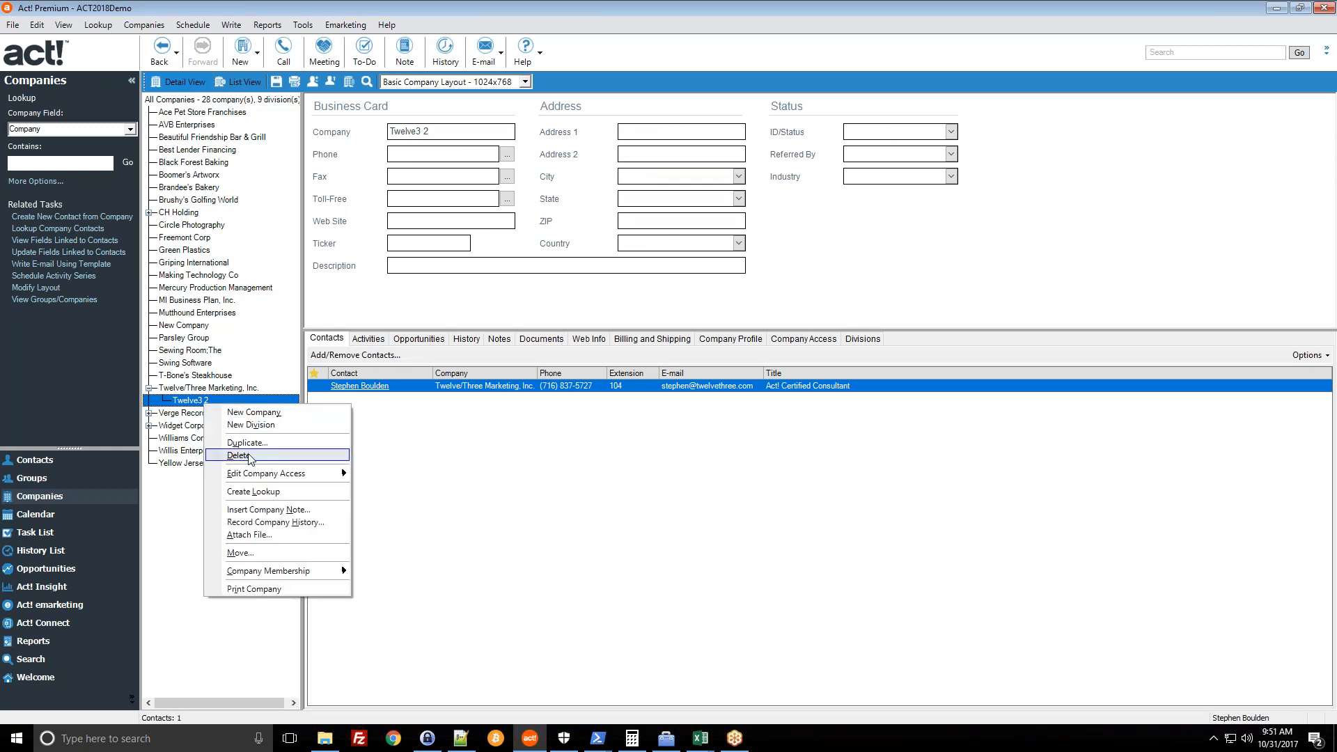
left_click(144, 25)
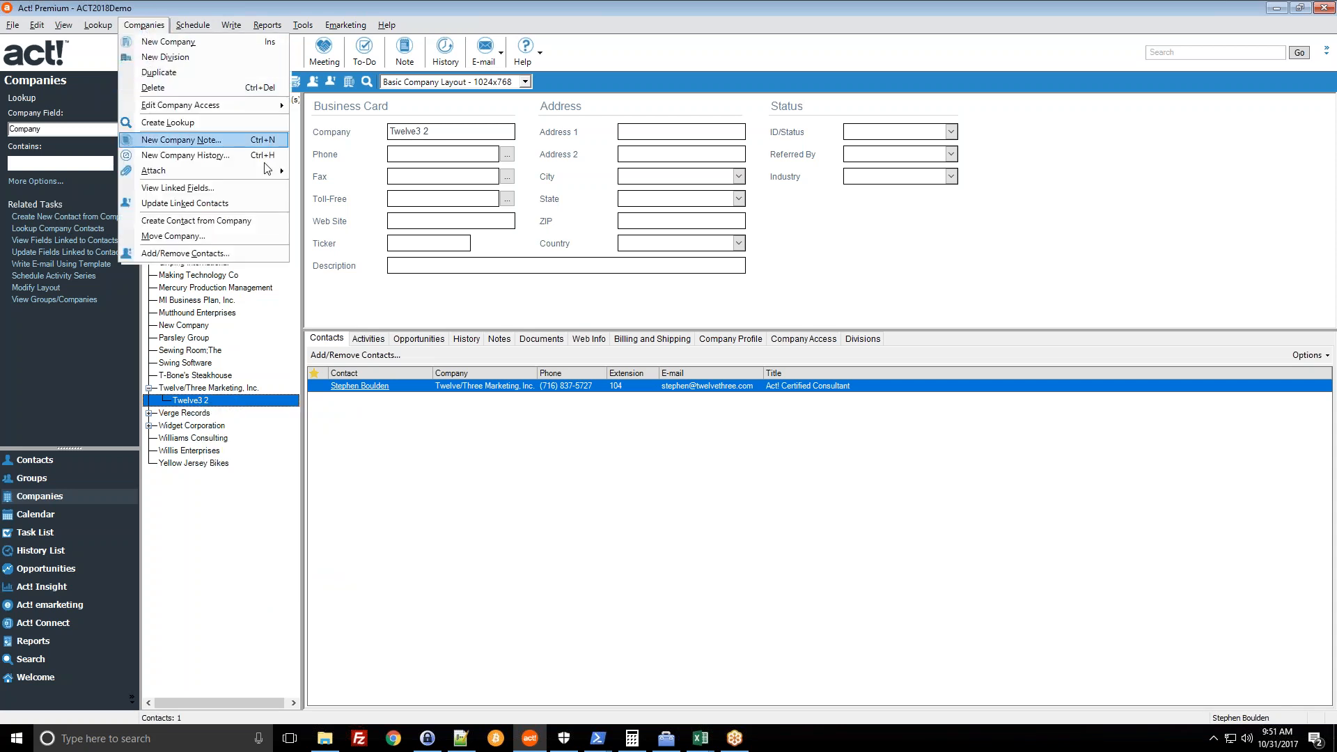
right_click(201, 402)
left_click(235, 453)
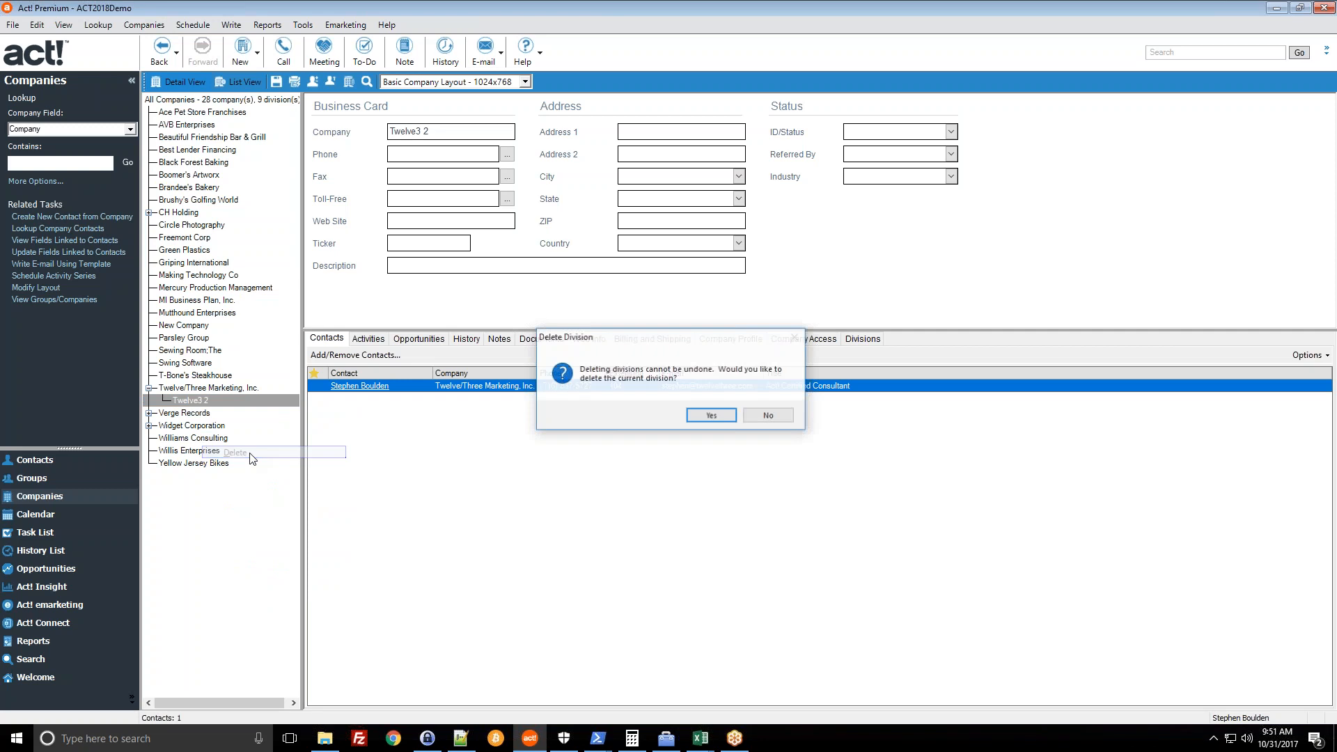
left_click(711, 416)
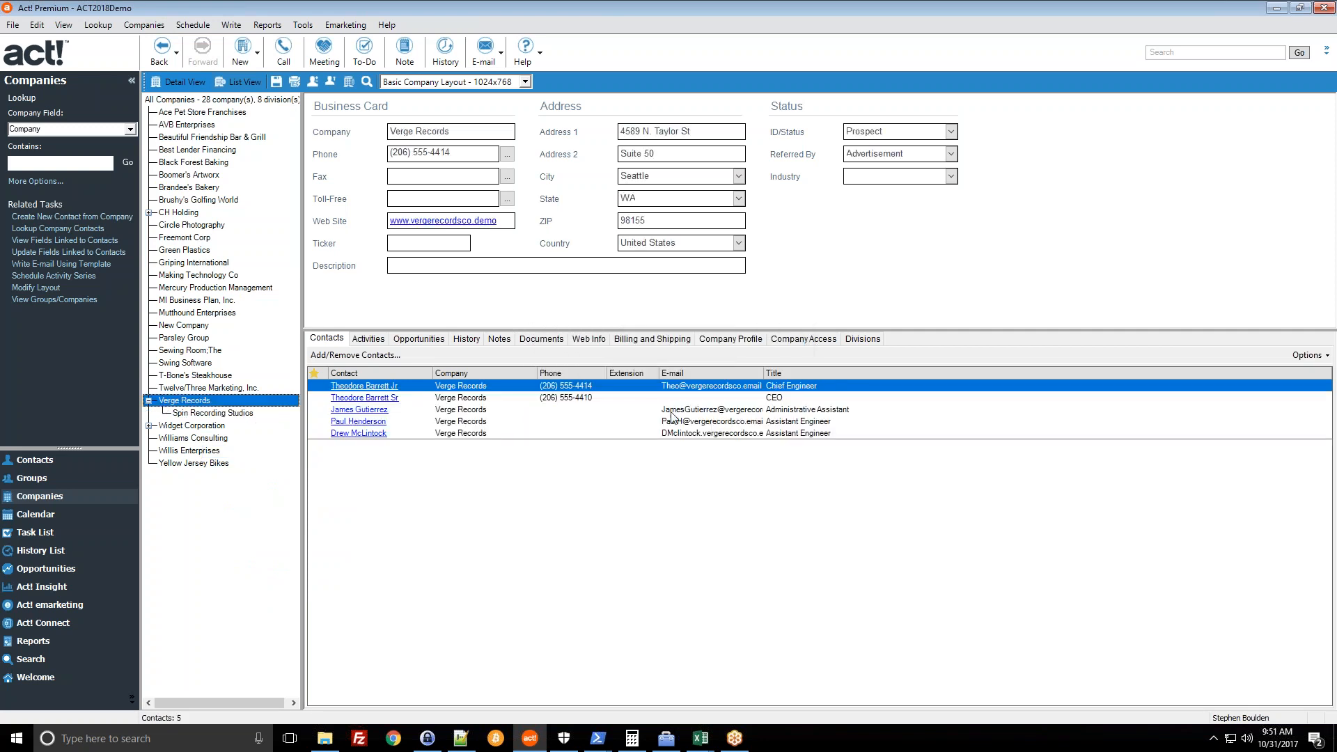
- Select Twelve/Three Marketing, look up My Record in Contacts, then return to Companies
left_click(193, 388)
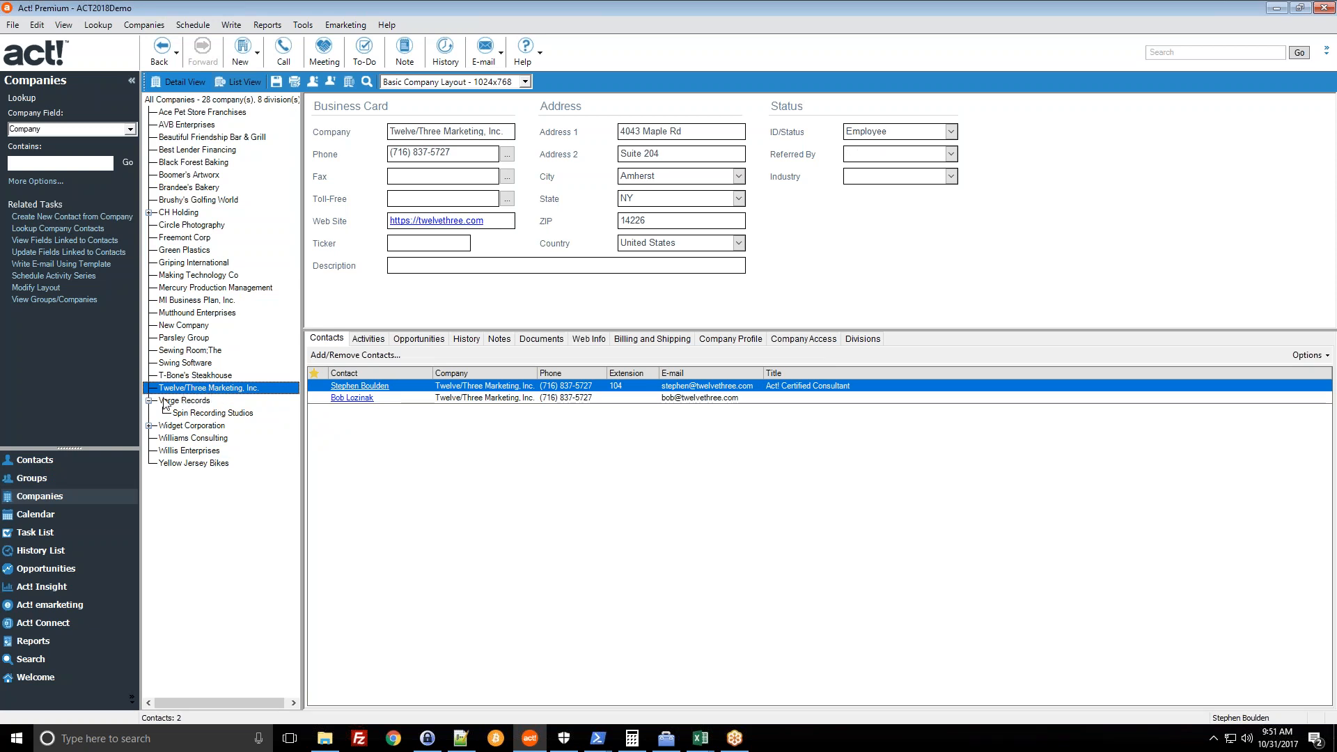
left_click(33, 461)
left_click(139, 25)
left_click(197, 341)
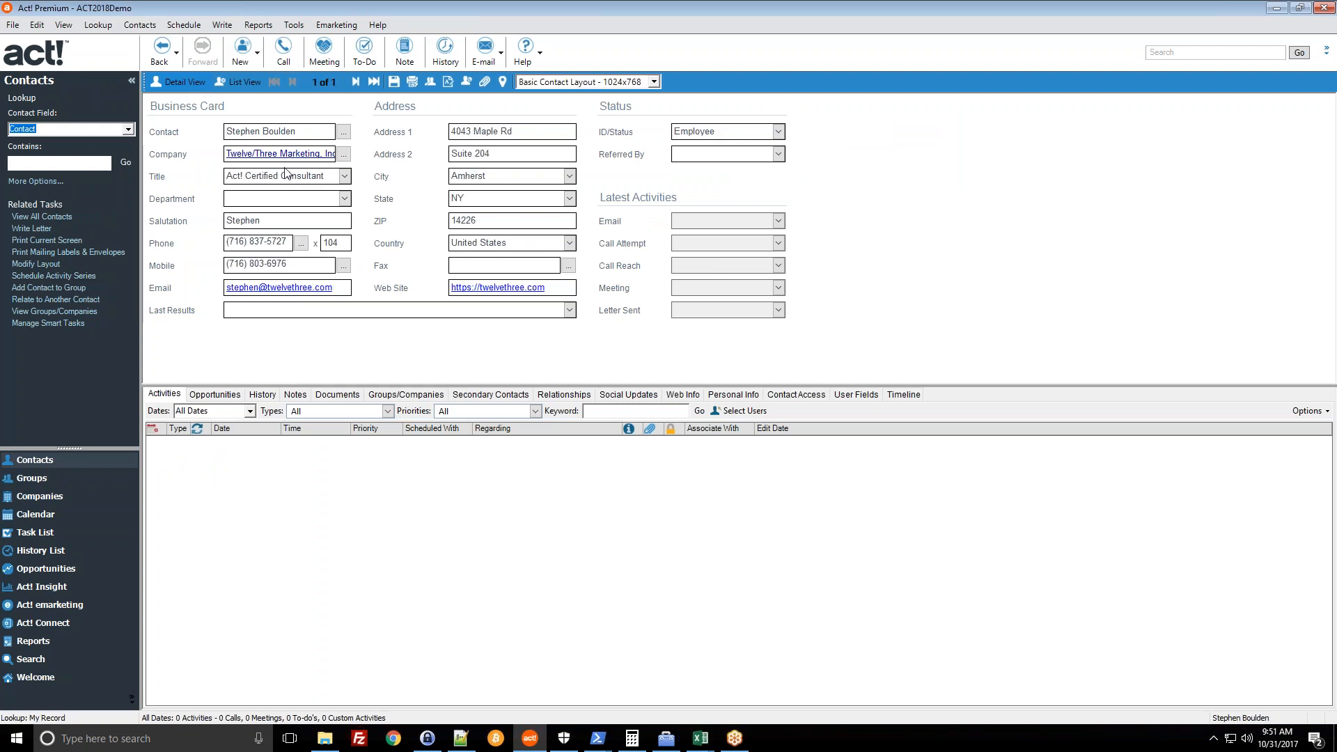
left_click(62, 493)
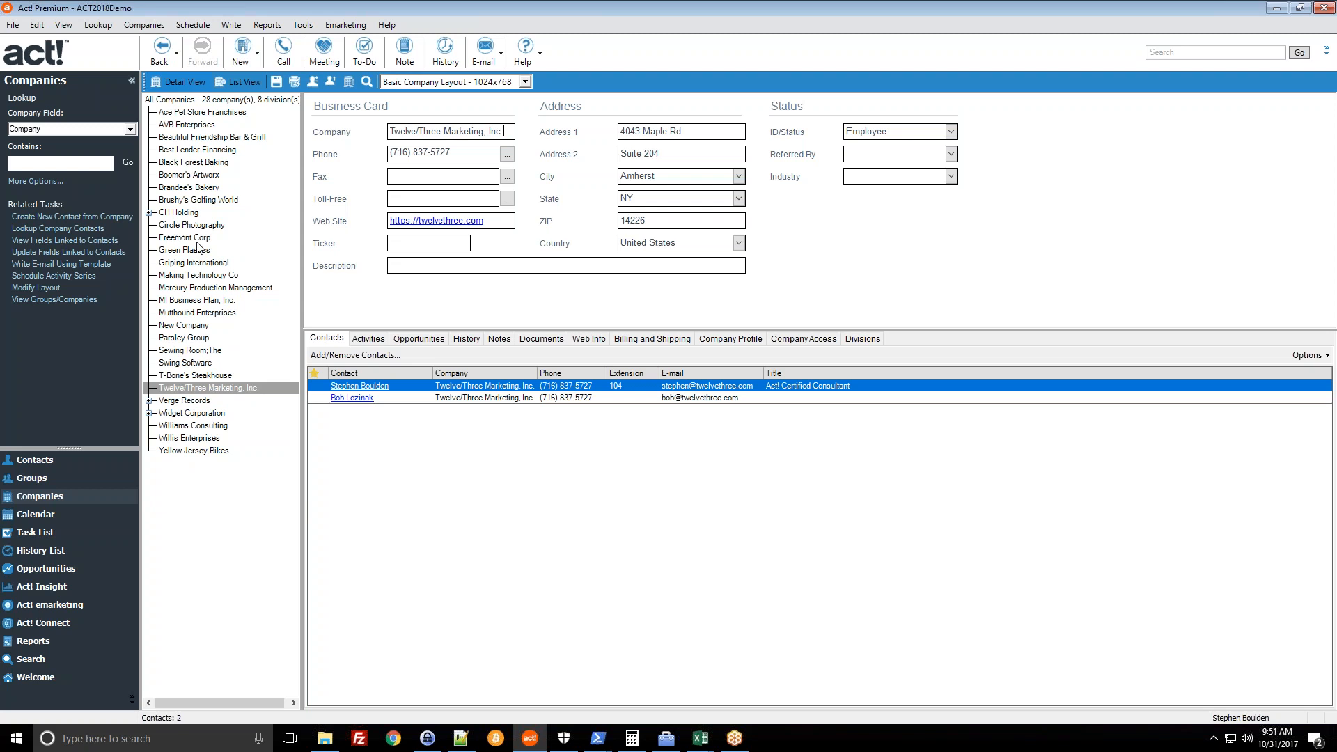
- Delete New Company via its right-click menu, confirm, then open Best Lender Financing
left_click(191, 324)
right_click(193, 326)
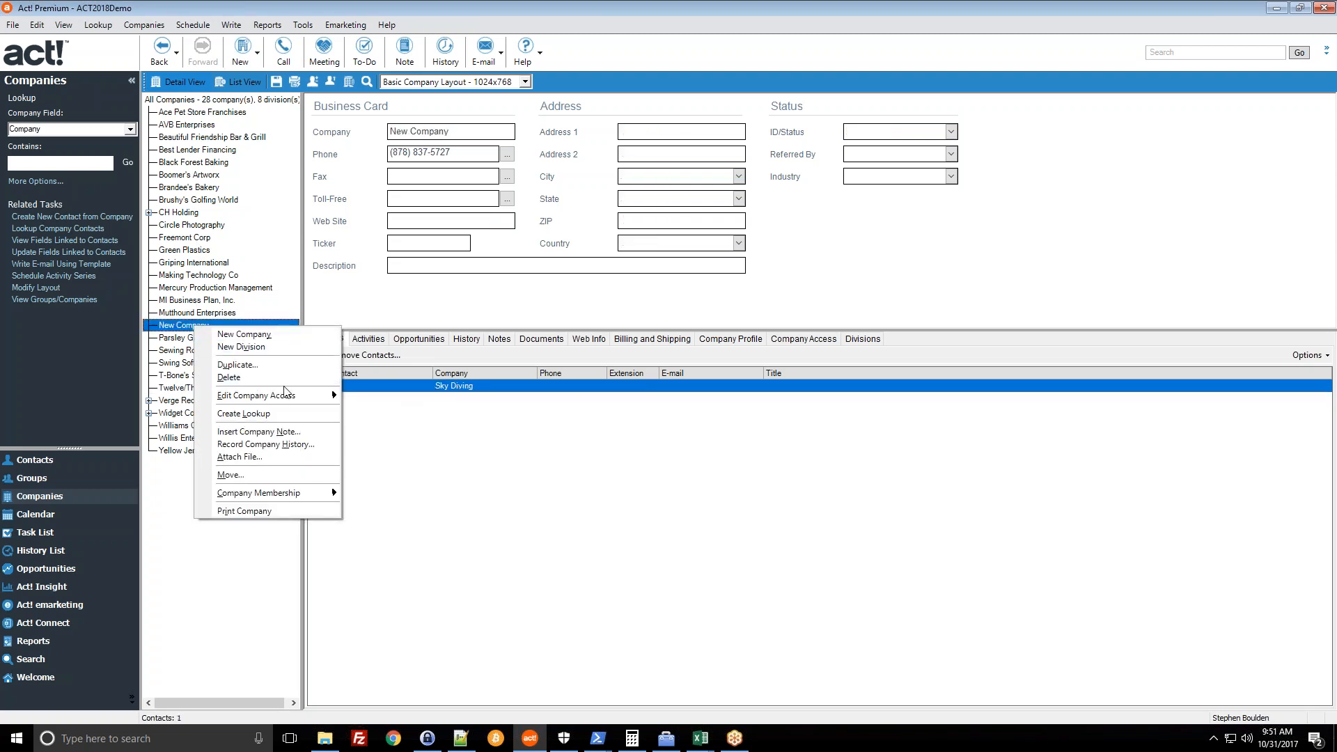
left_click(238, 383)
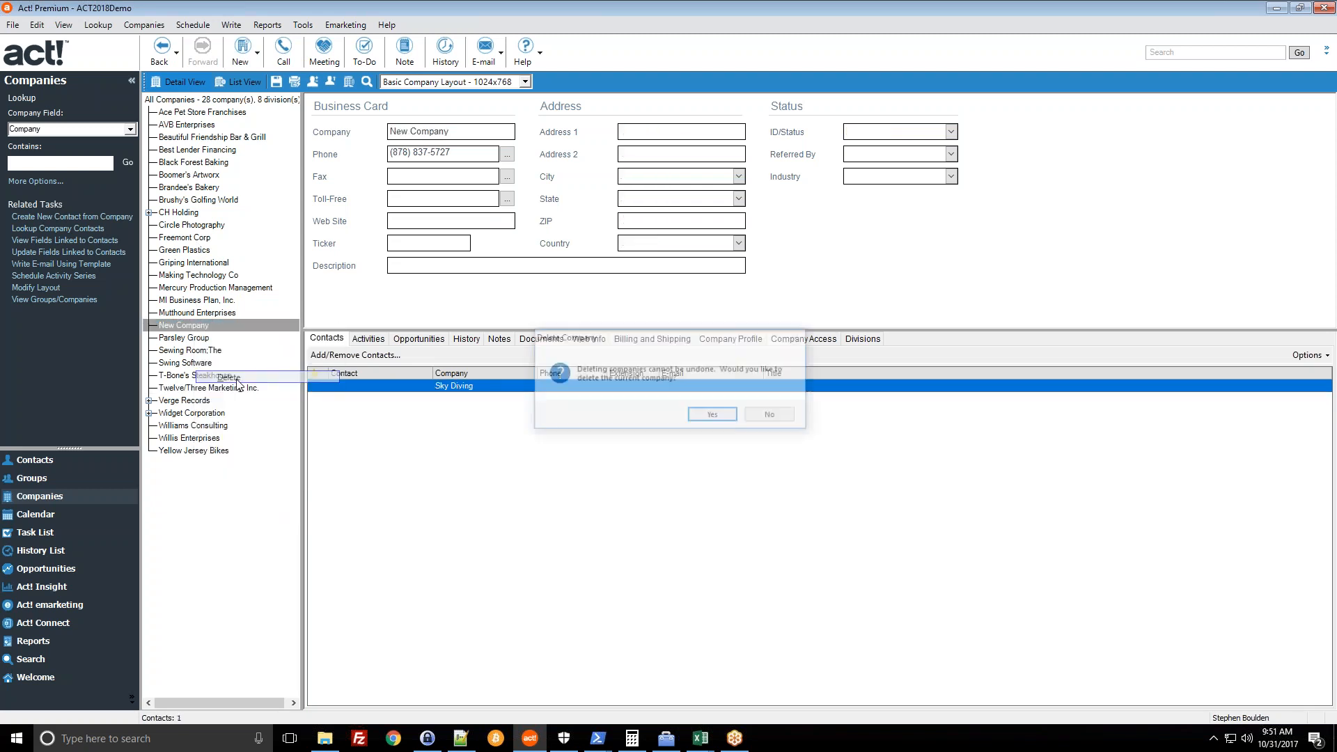
left_click(708, 415)
left_click(85, 464)
left_click(213, 150)
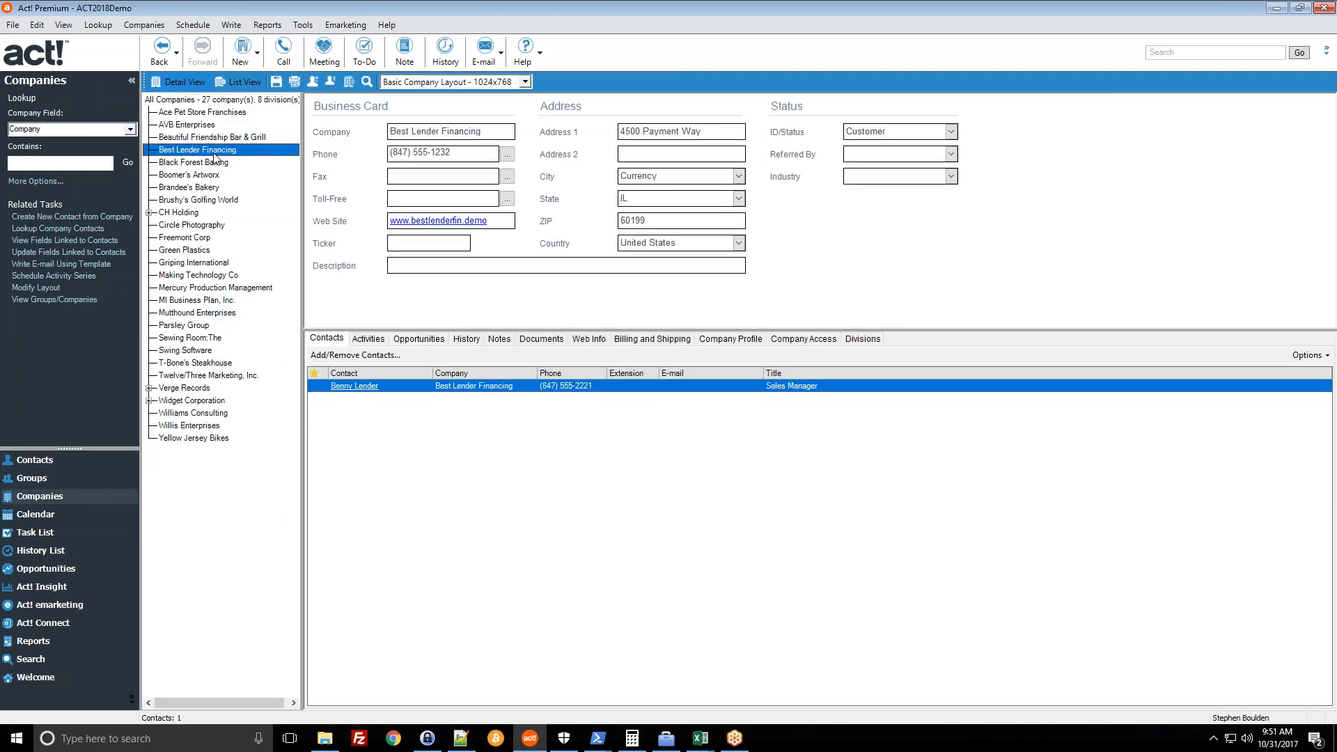
- Open Mutthound Enterprises, list all contacts in List View, then show companies in List View
left_click(228, 314)
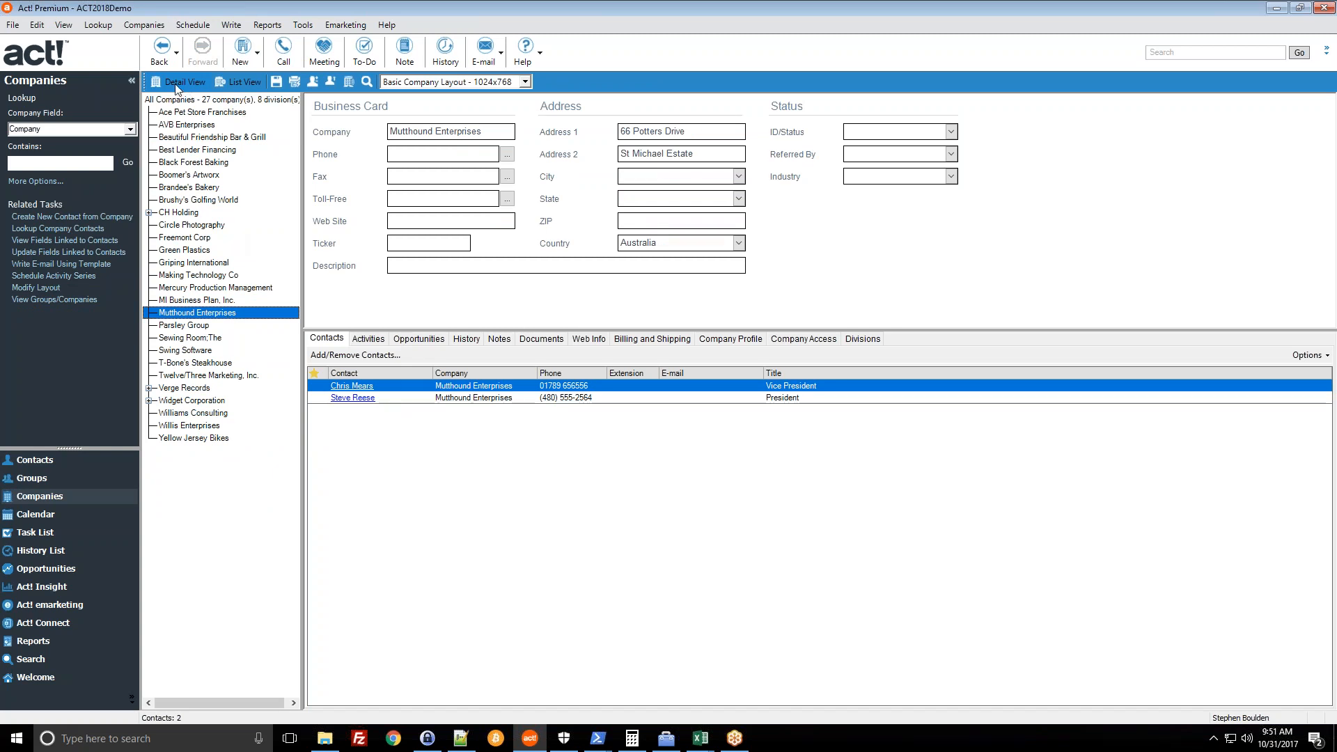
left_click(195, 83)
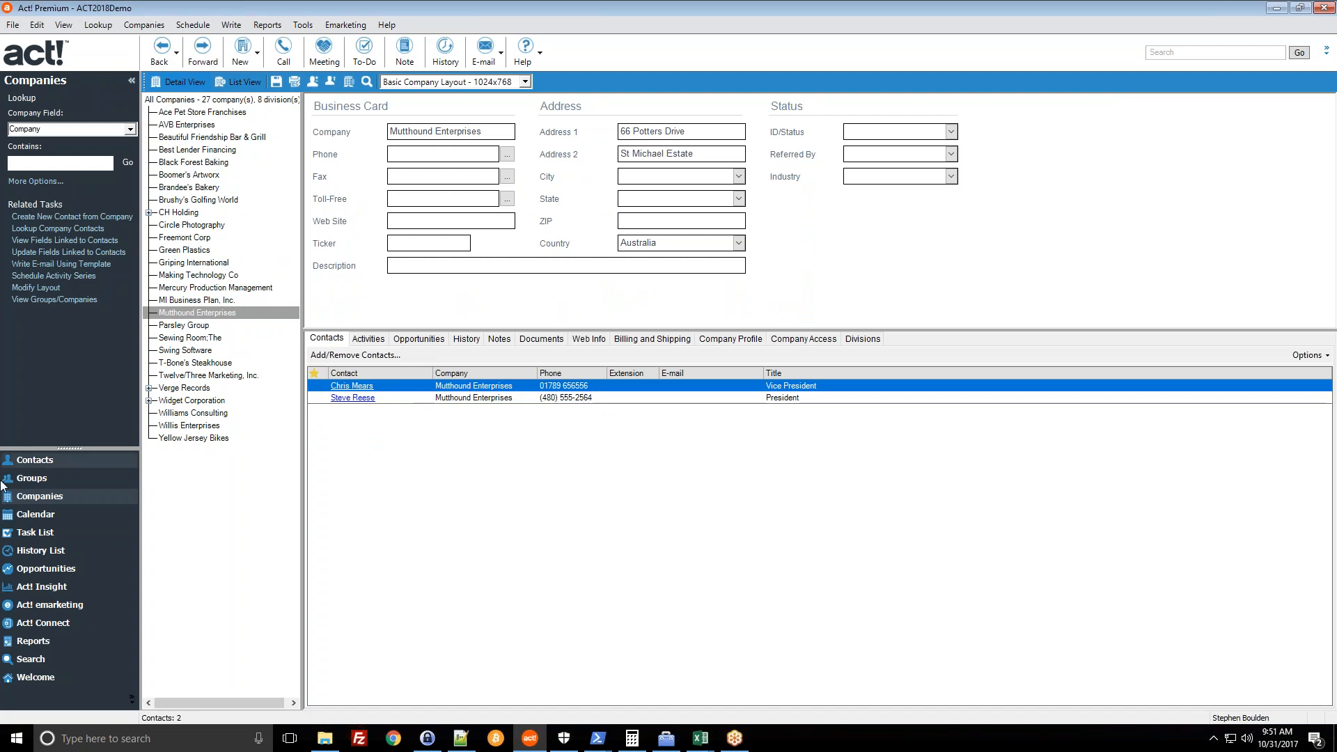
left_click(53, 457)
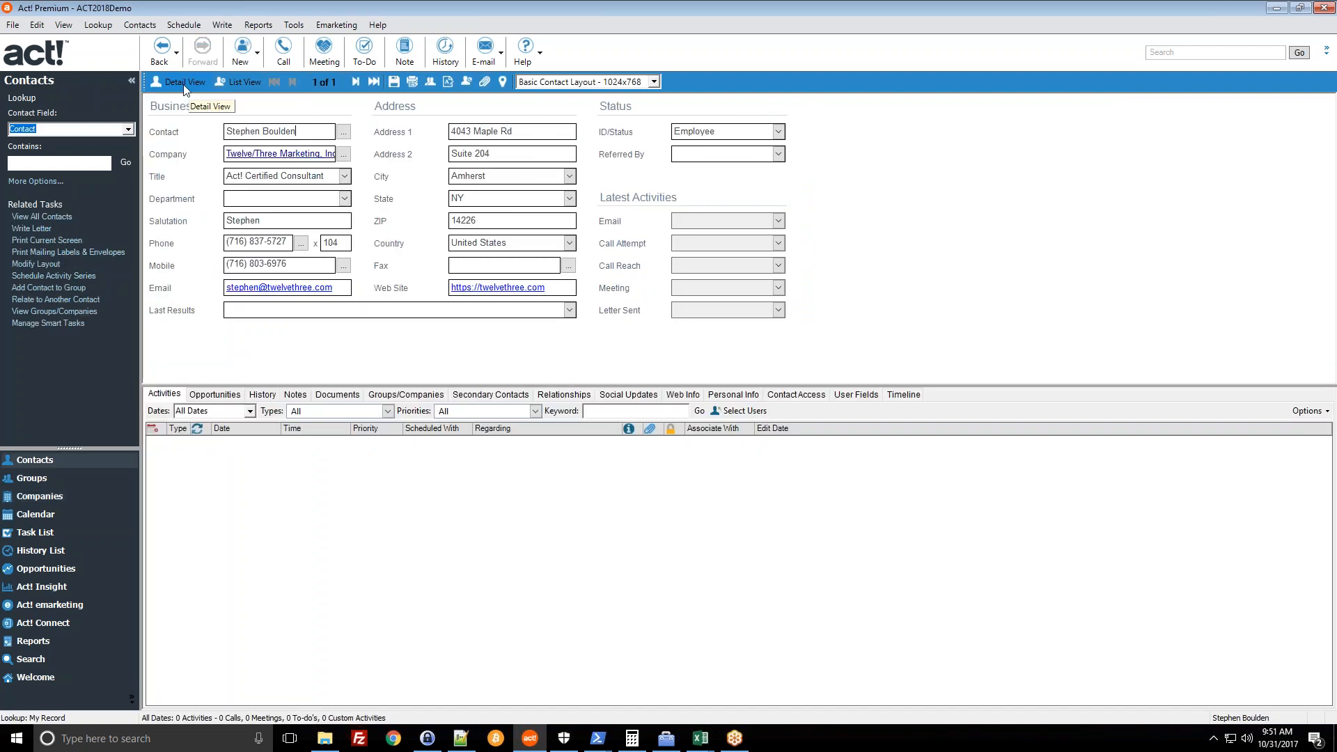
left_click(236, 82)
left_click(42, 217)
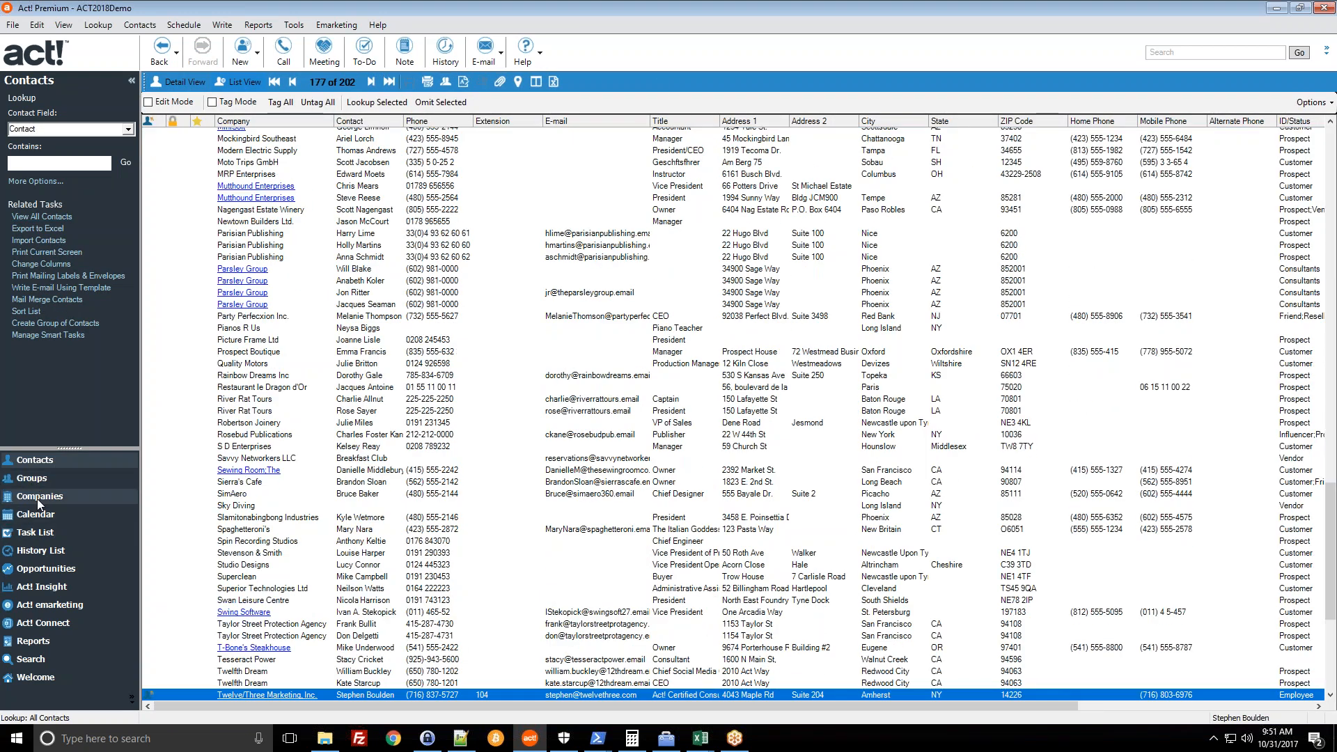
left_click(37, 497)
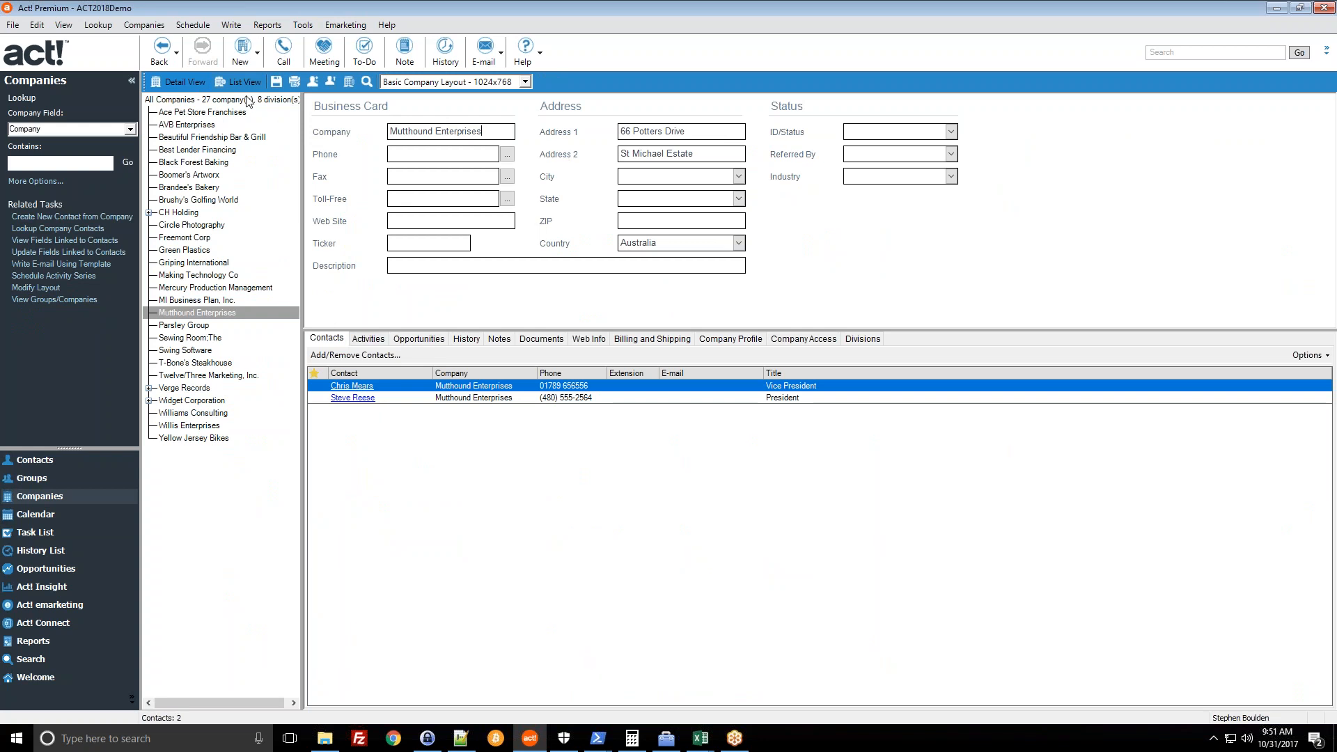
left_click(219, 85)
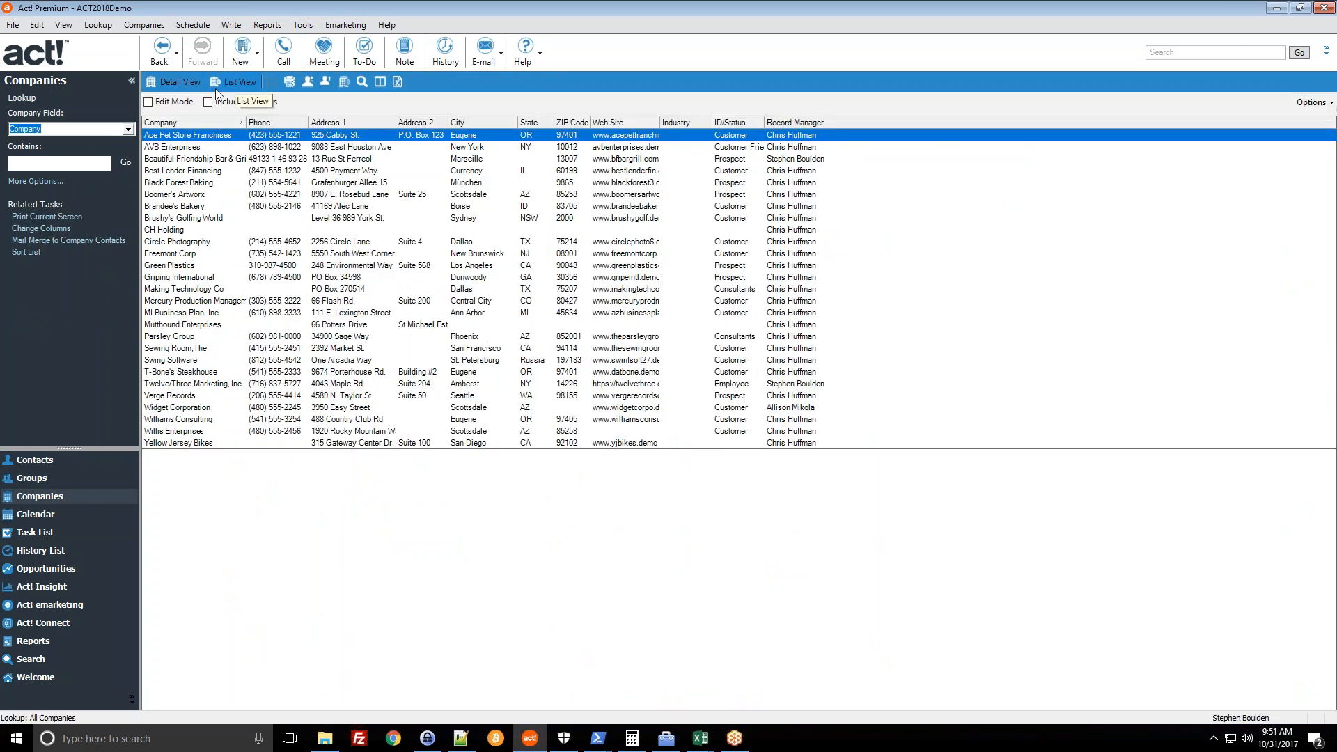
- Select CH Holding, MI Business Plan and Williams Consulting, then the range Brandee's Bakery through Williams Consulting
left_click(601, 232)
left_click(607, 315)
left_click(653, 421)
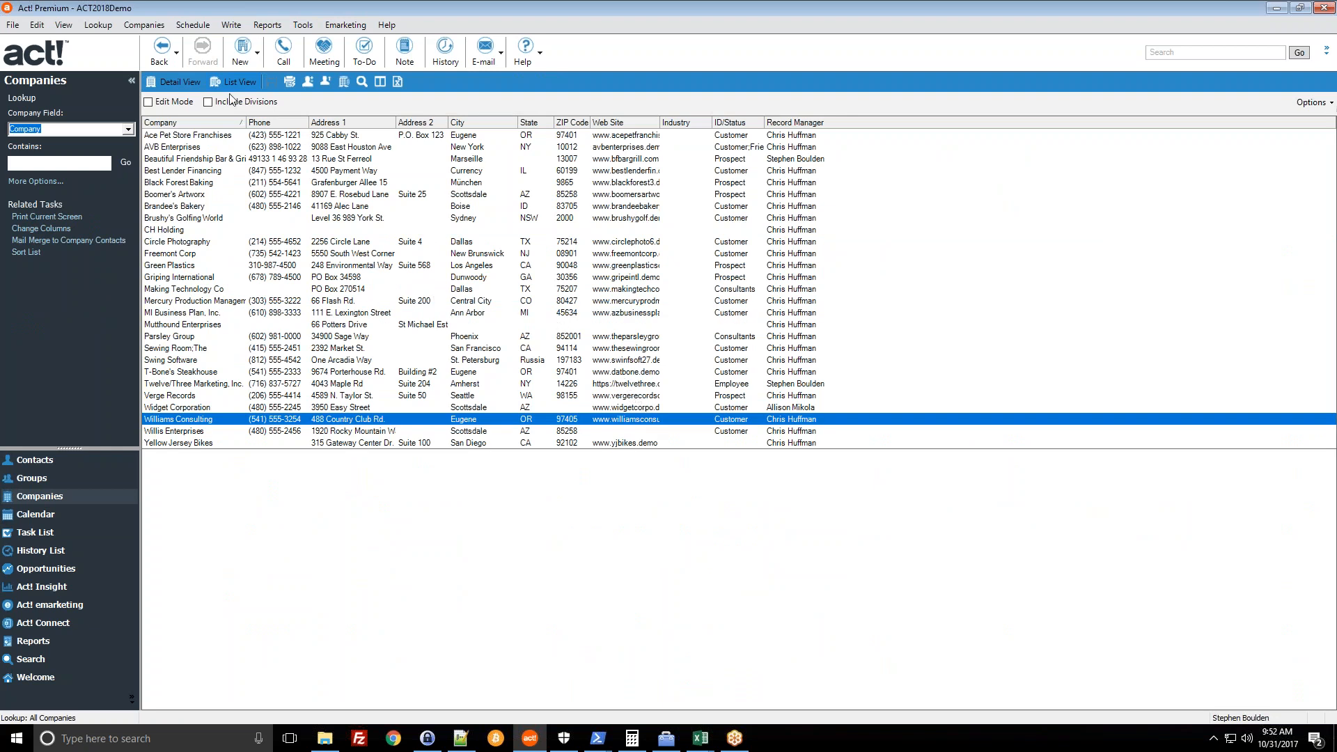
left_click(432, 208, "shift")
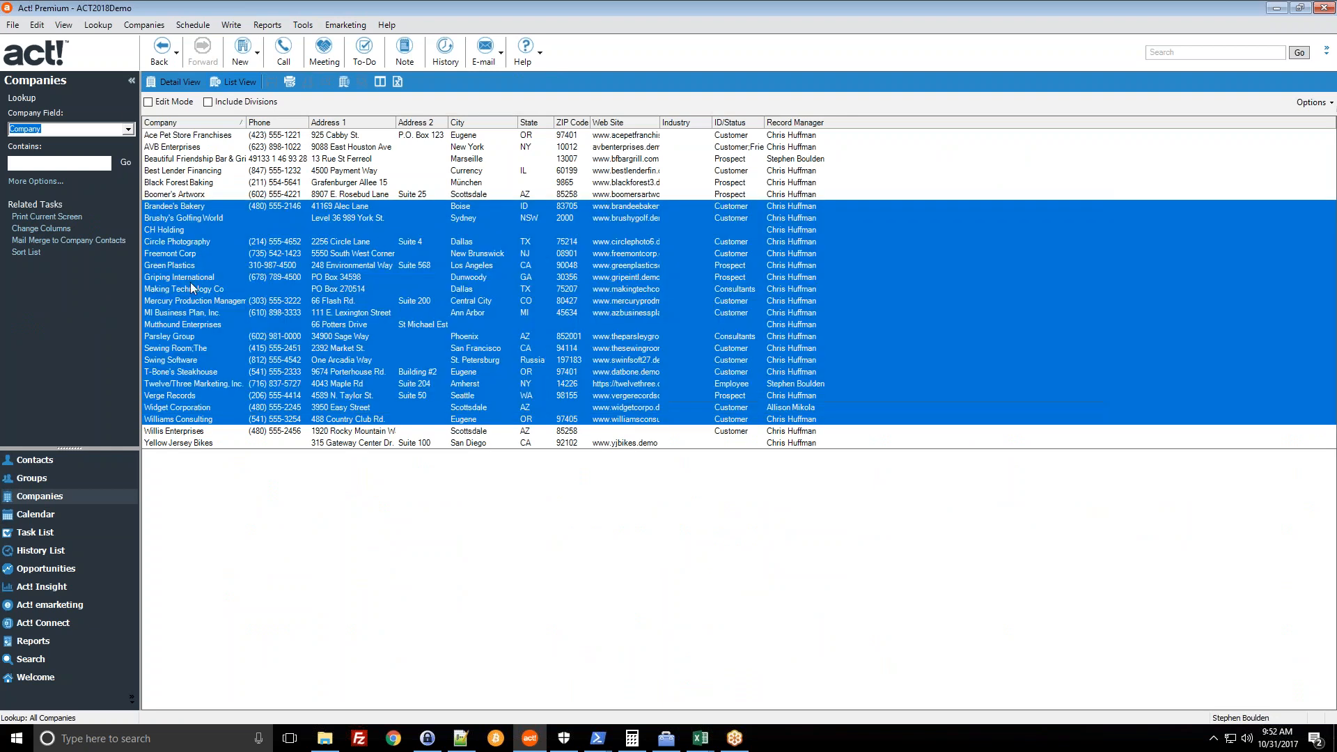
- Multi-select AVB Enterprises, Boomer's Artworx, CH Holding, Green Plastics, Swing Software, Twelve/Three Marketing, Widget Corporation and Griping International, then return to detail view
left_click(292, 150)
left_click(320, 195, "ctrl")
left_click(333, 231, "ctrl")
left_click(341, 265, "ctrl")
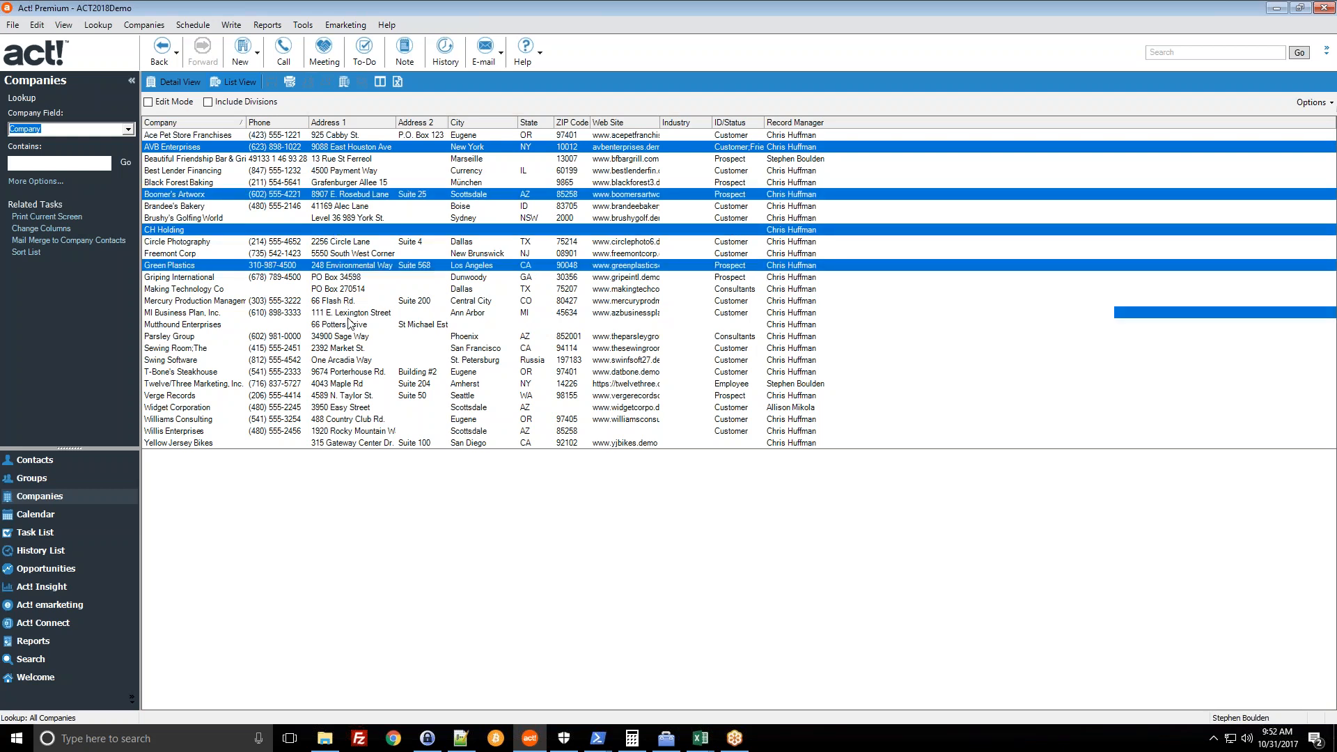
left_click(352, 360, "ctrl")
left_click(357, 383, "ctrl")
left_click(362, 407, "ctrl")
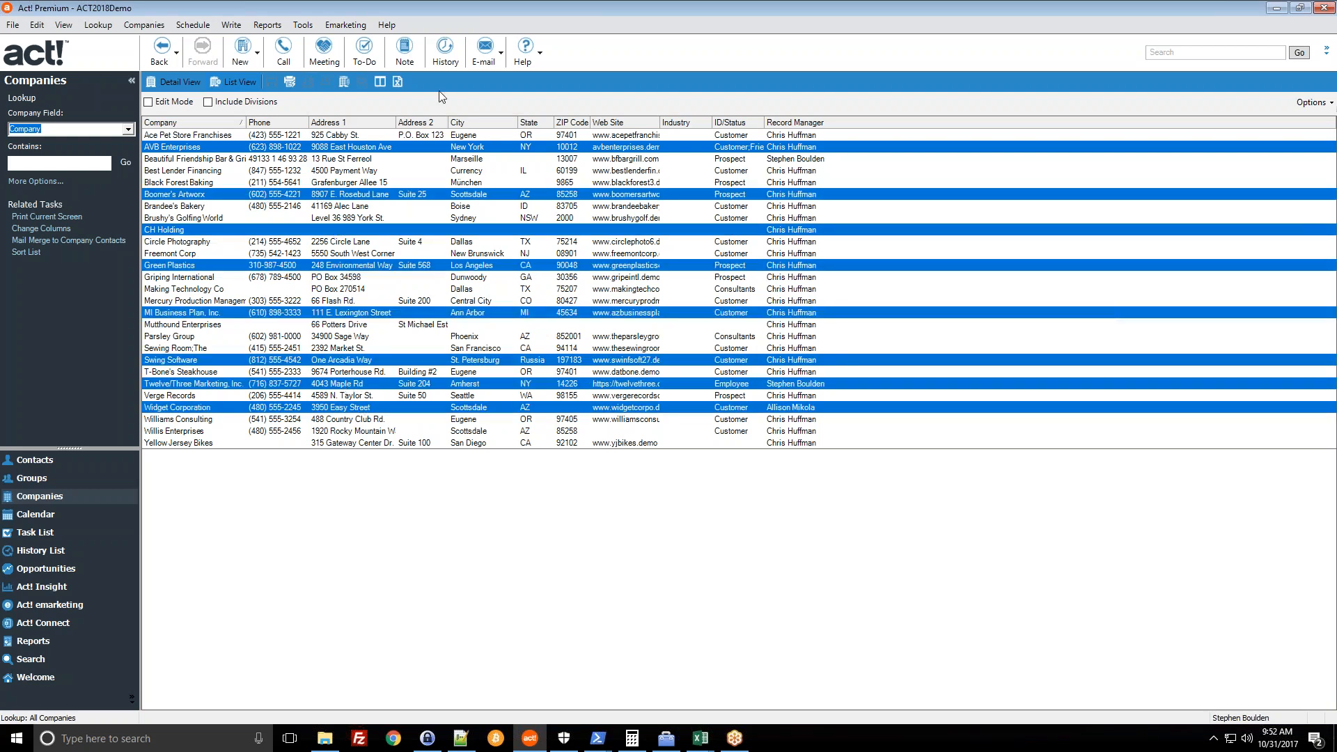
left_click(382, 278, "ctrl")
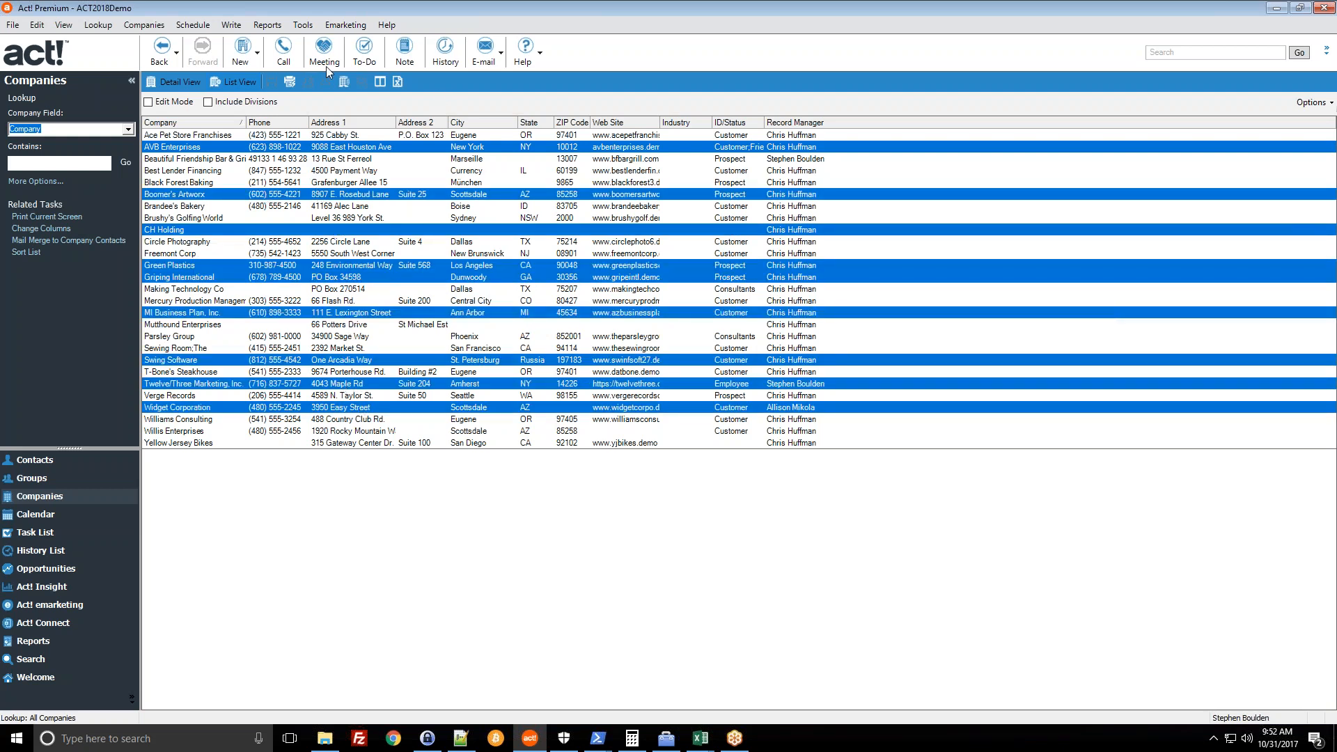
left_click(182, 82)
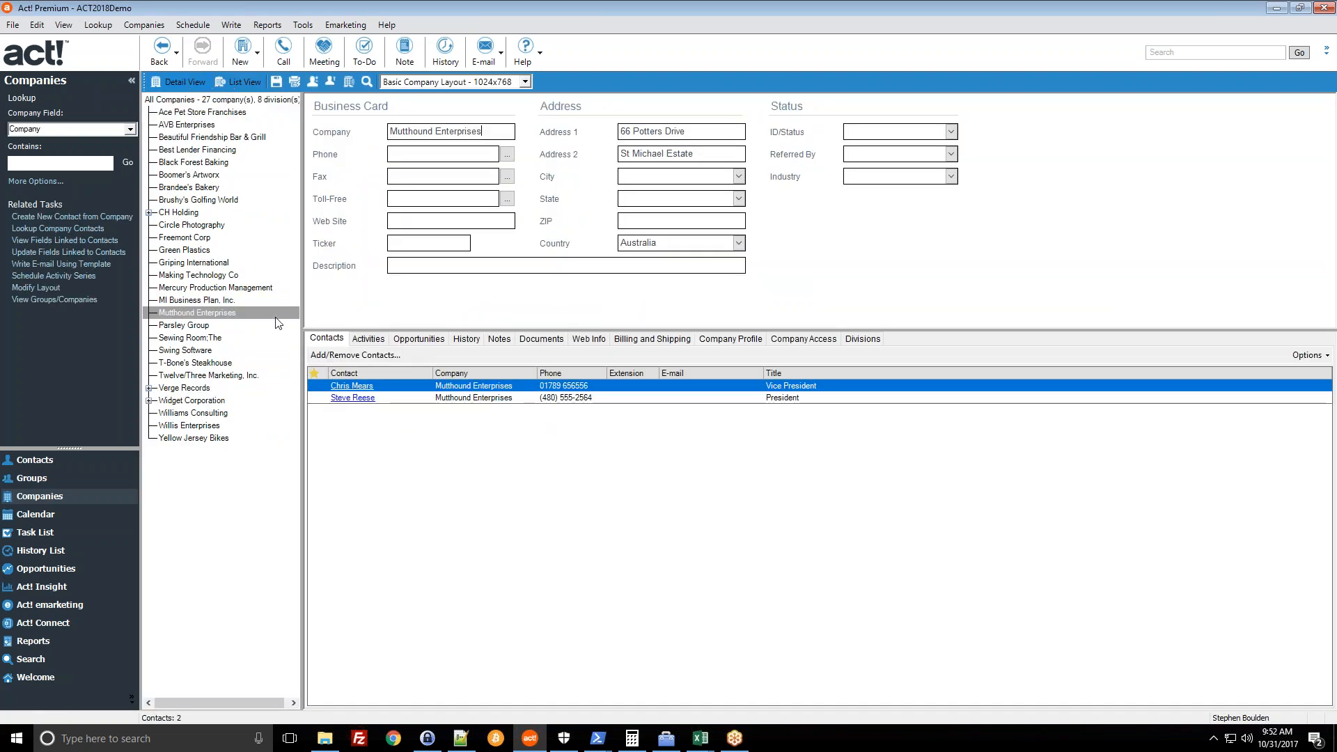
- List the AllContacts group's contacts, then return to the company records
left_click(84, 479)
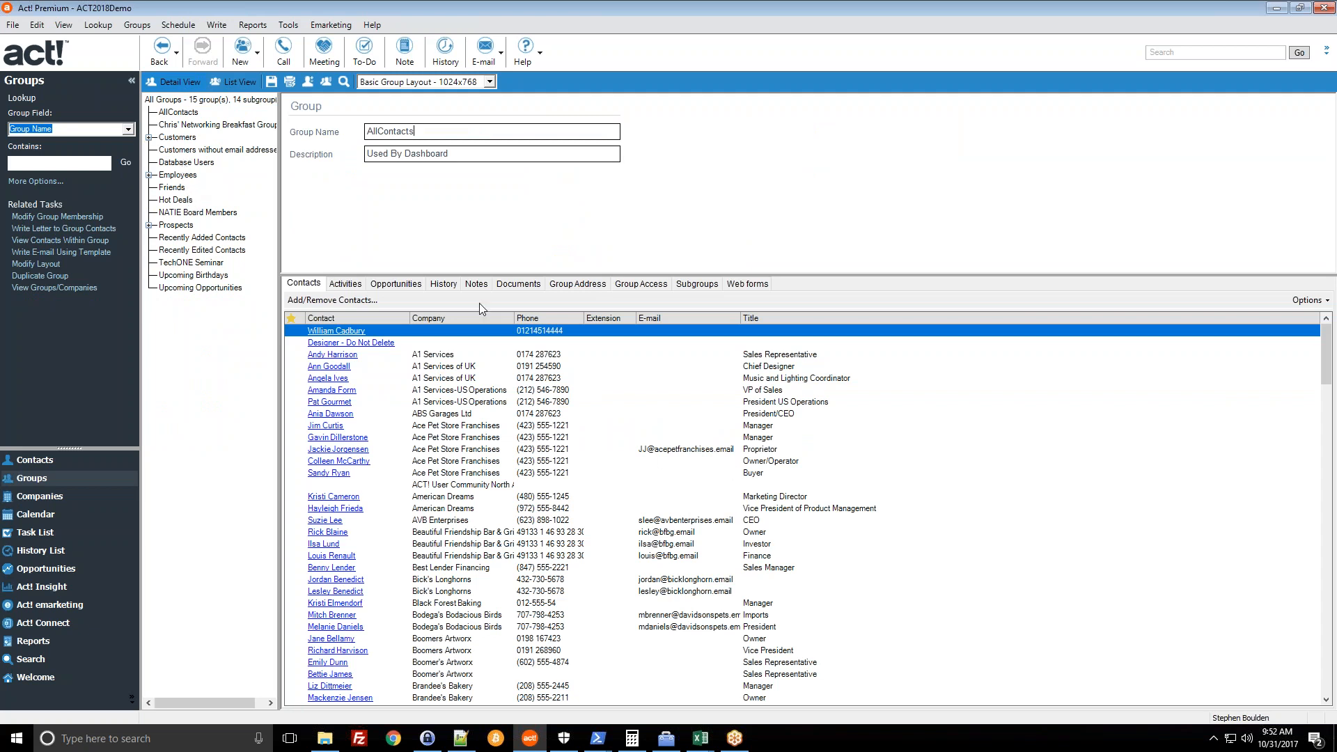
left_click(343, 84)
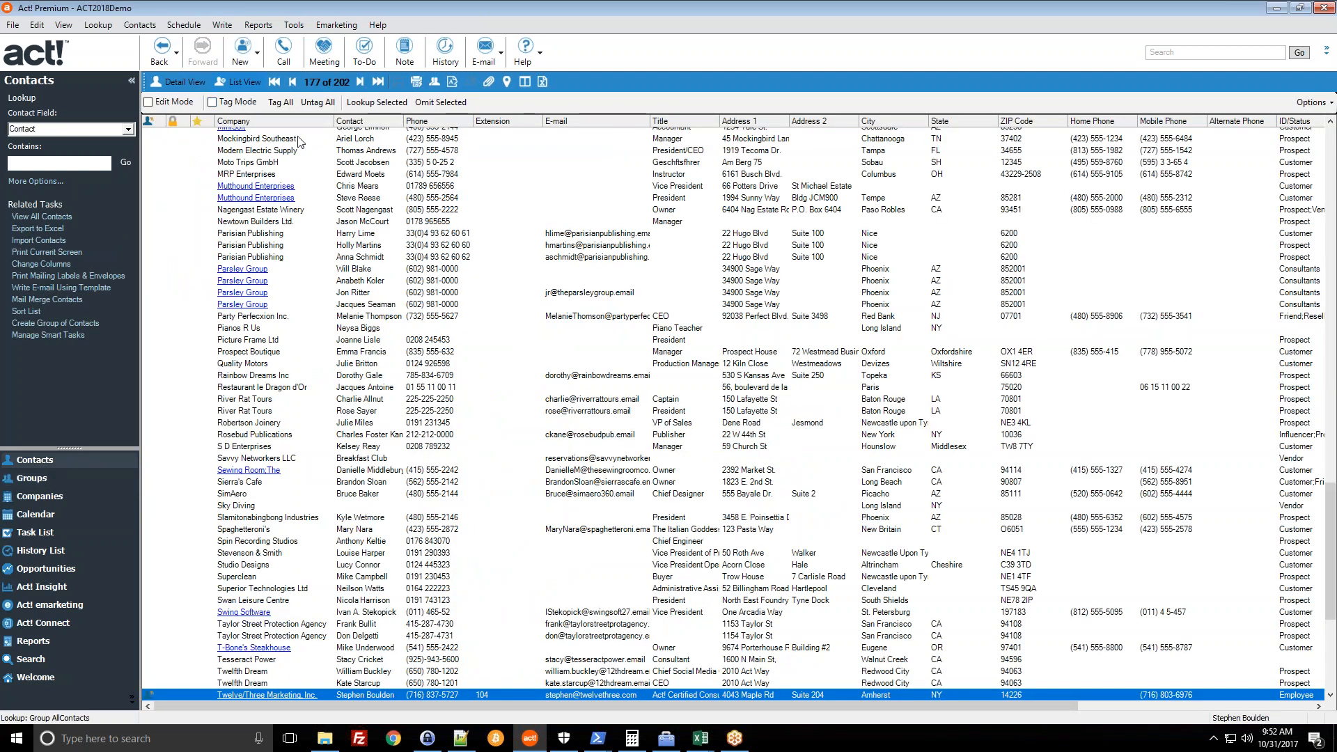
left_click(58, 498)
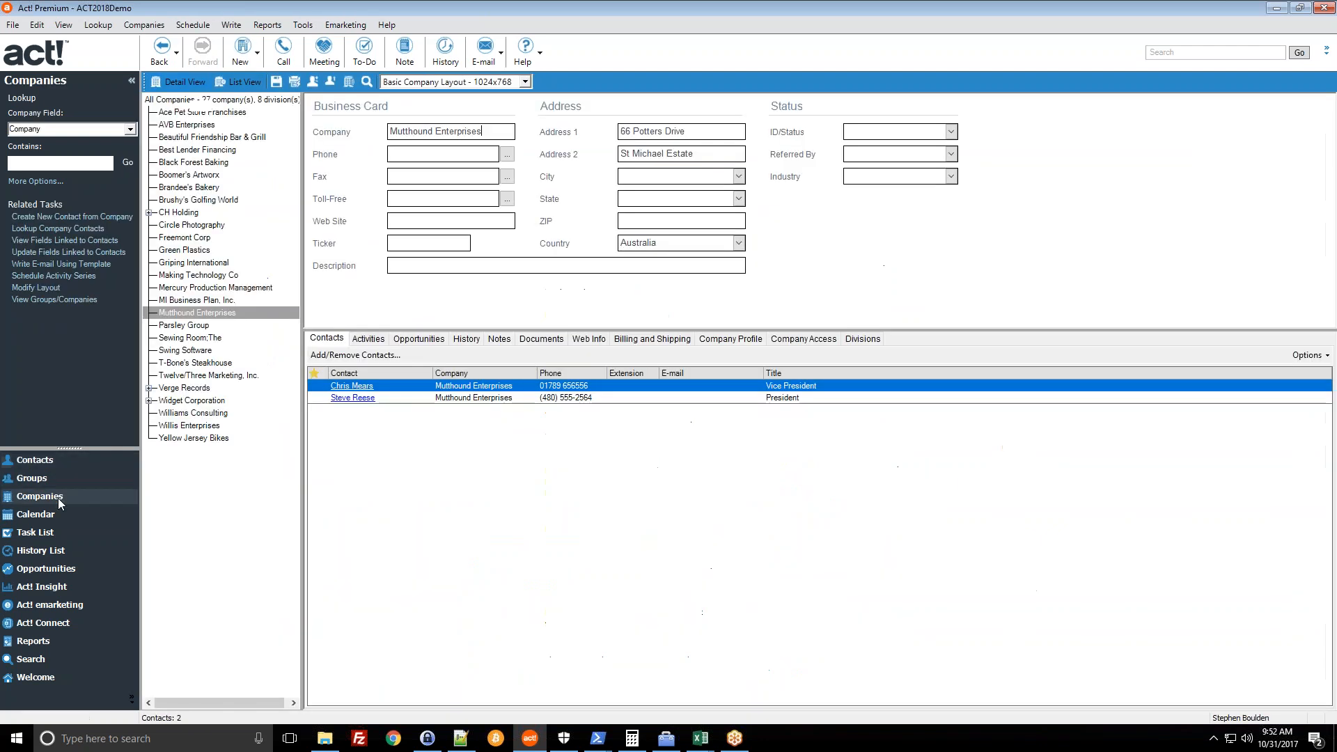
- List the two contacts linked to Twelve/Three Marketing, Inc. and go back to Companies
left_click(214, 376)
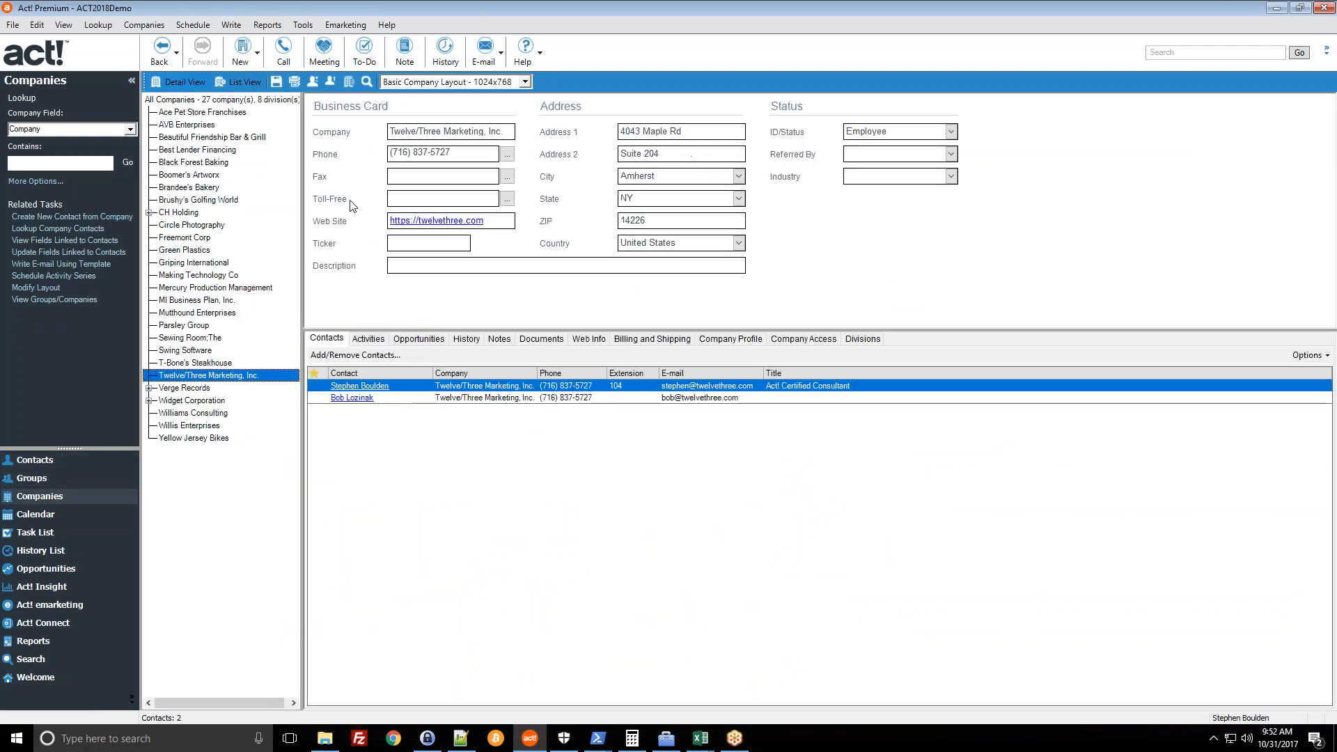
left_click(367, 82)
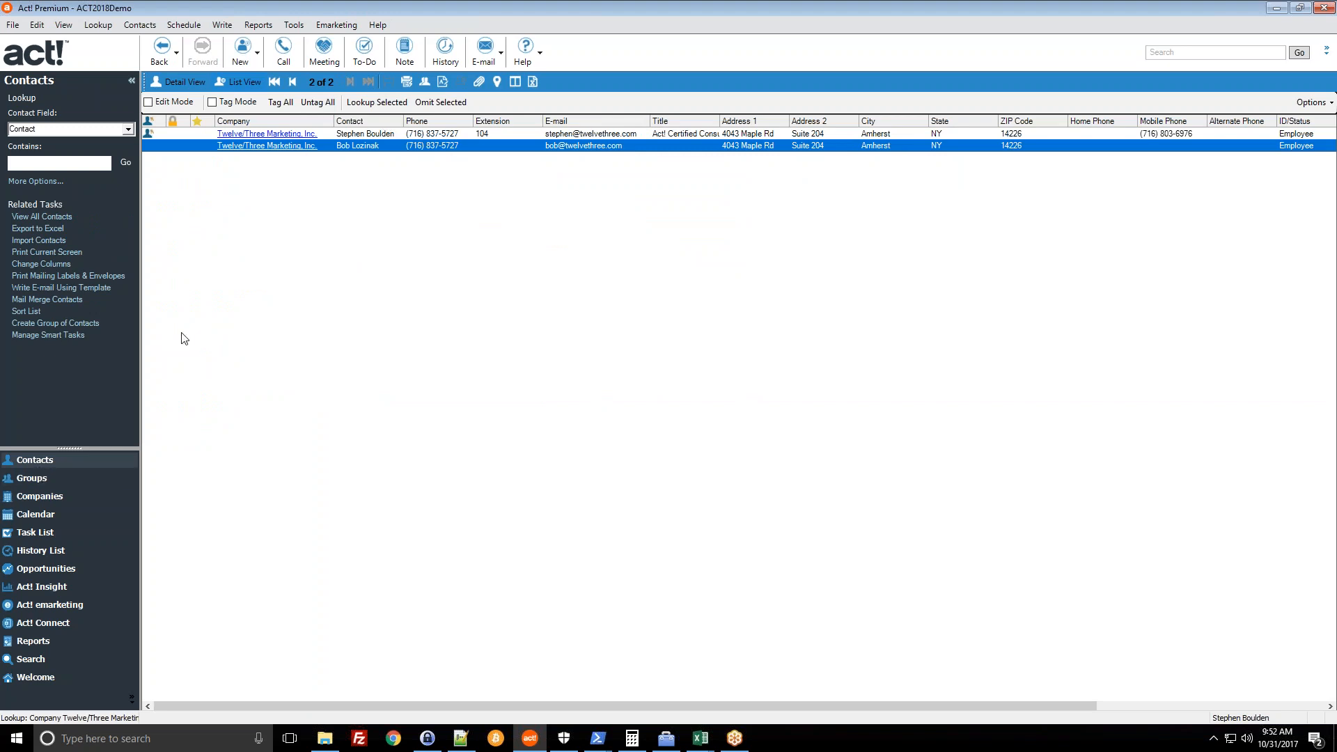
left_click(58, 496)
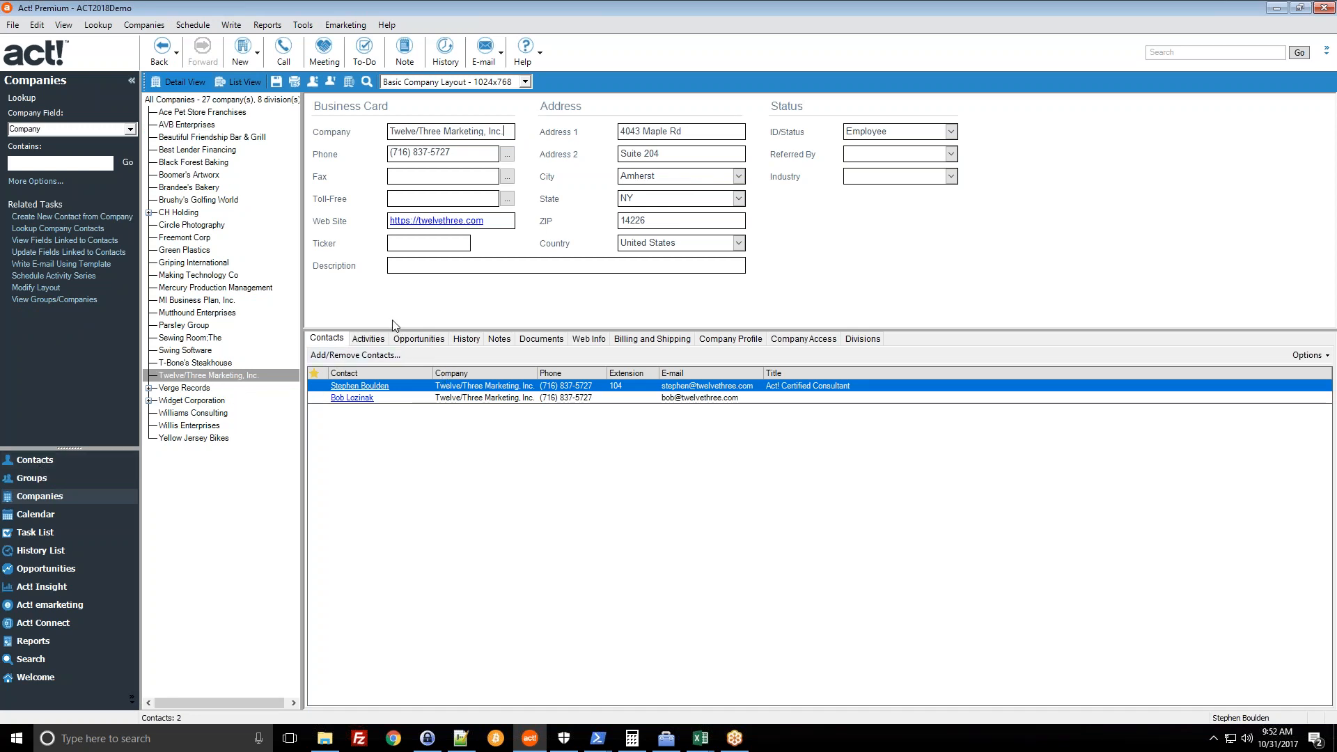
- Review the Companies menu without choosing a command, then bring up the Tools menu
left_click(158, 28)
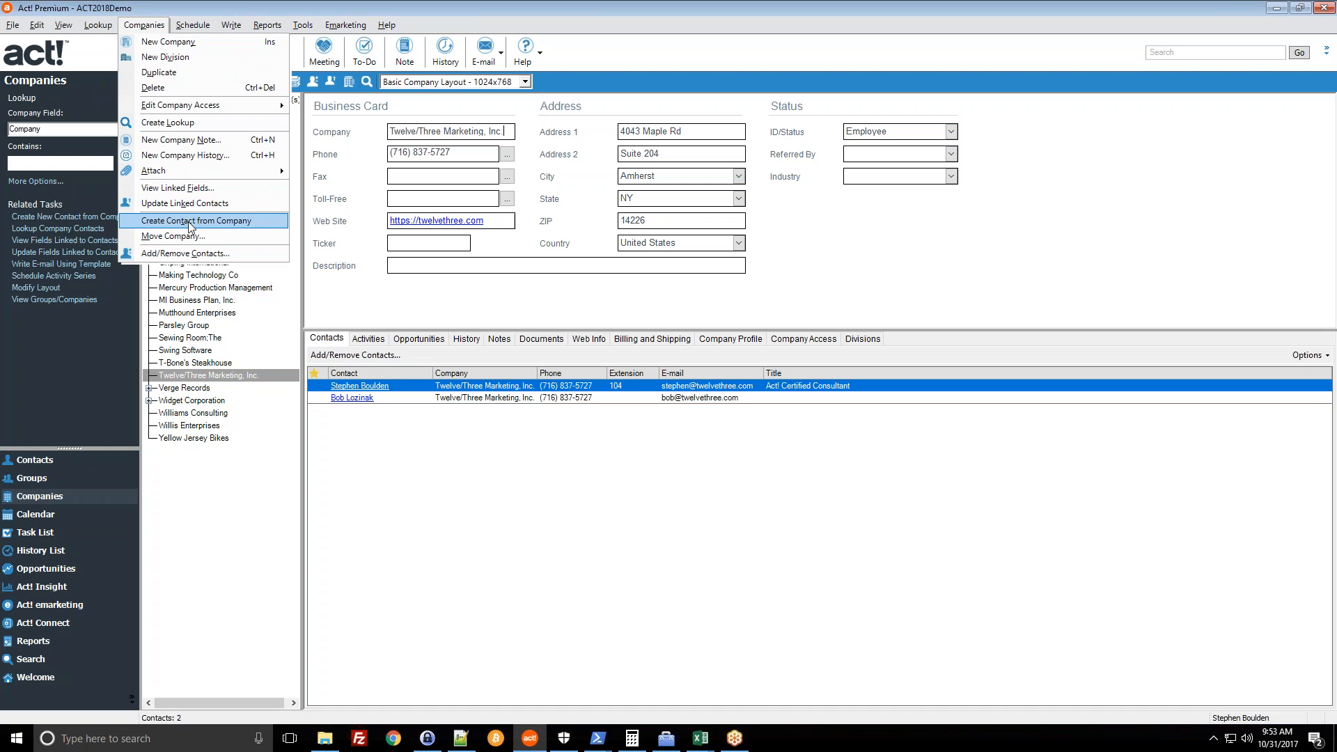
left_click(397, 291)
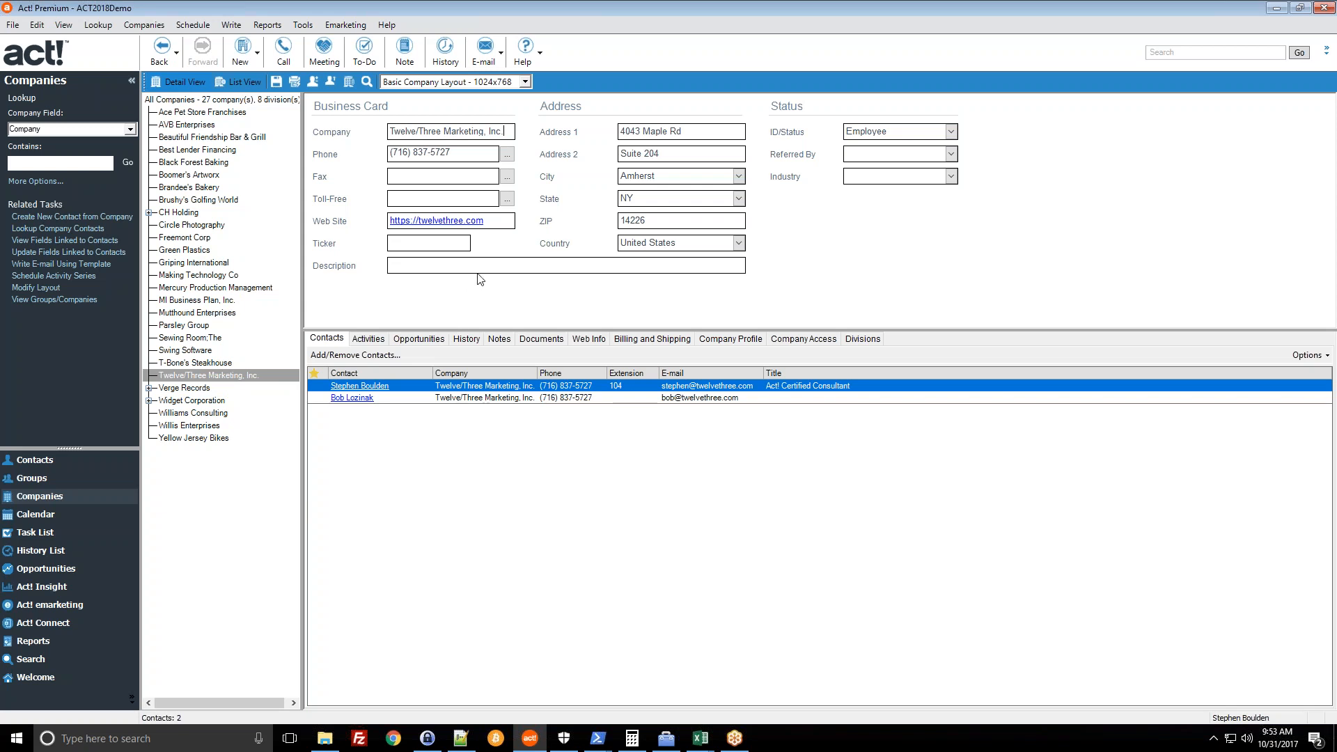
left_click(303, 24)
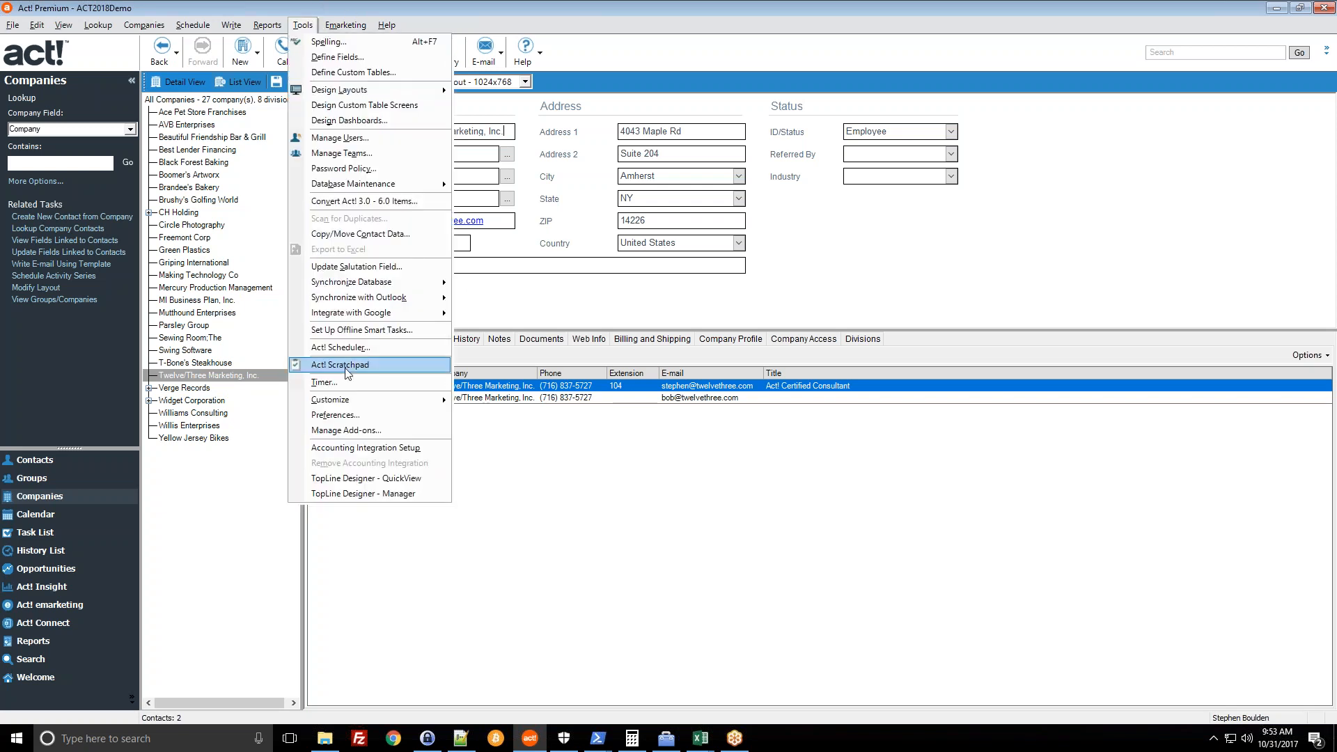
left_click(335, 414)
left_click(837, 223)
left_click(838, 224)
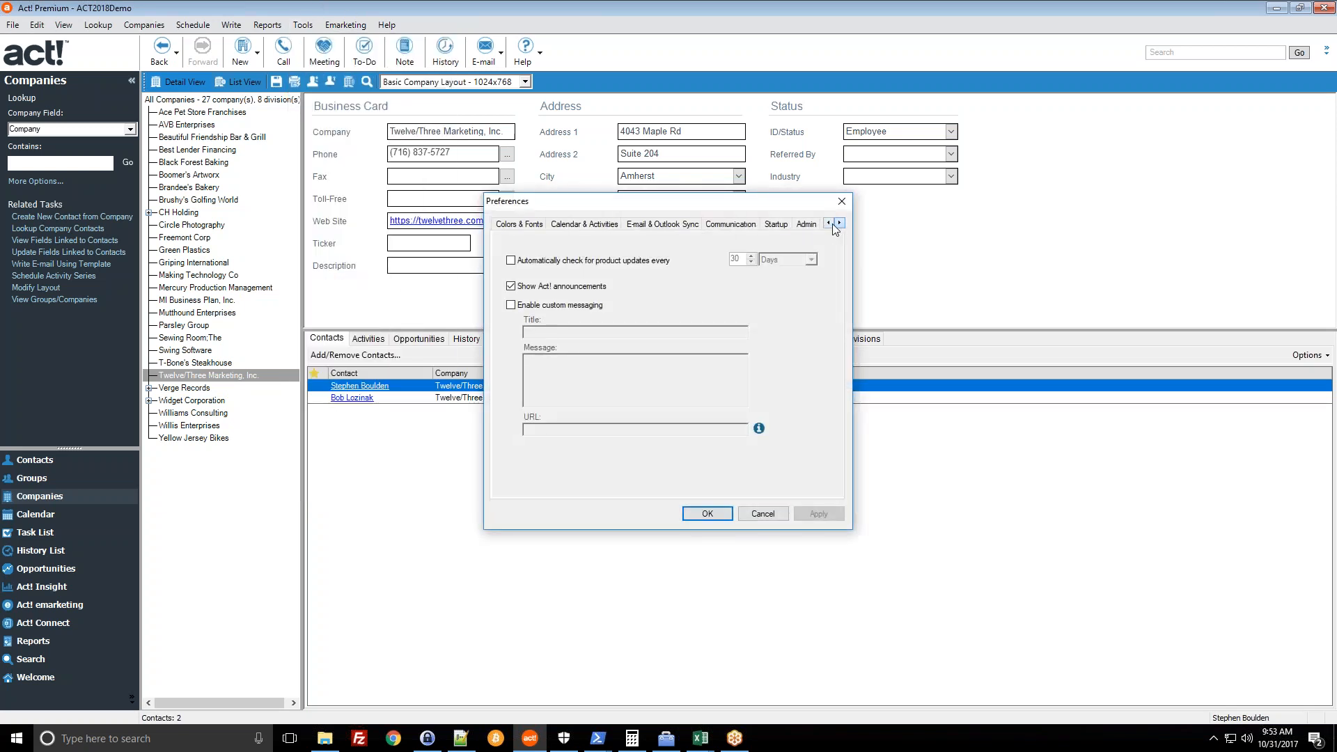
left_click(806, 224)
left_click(763, 426)
left_click_drag(709, 262, 674, 385)
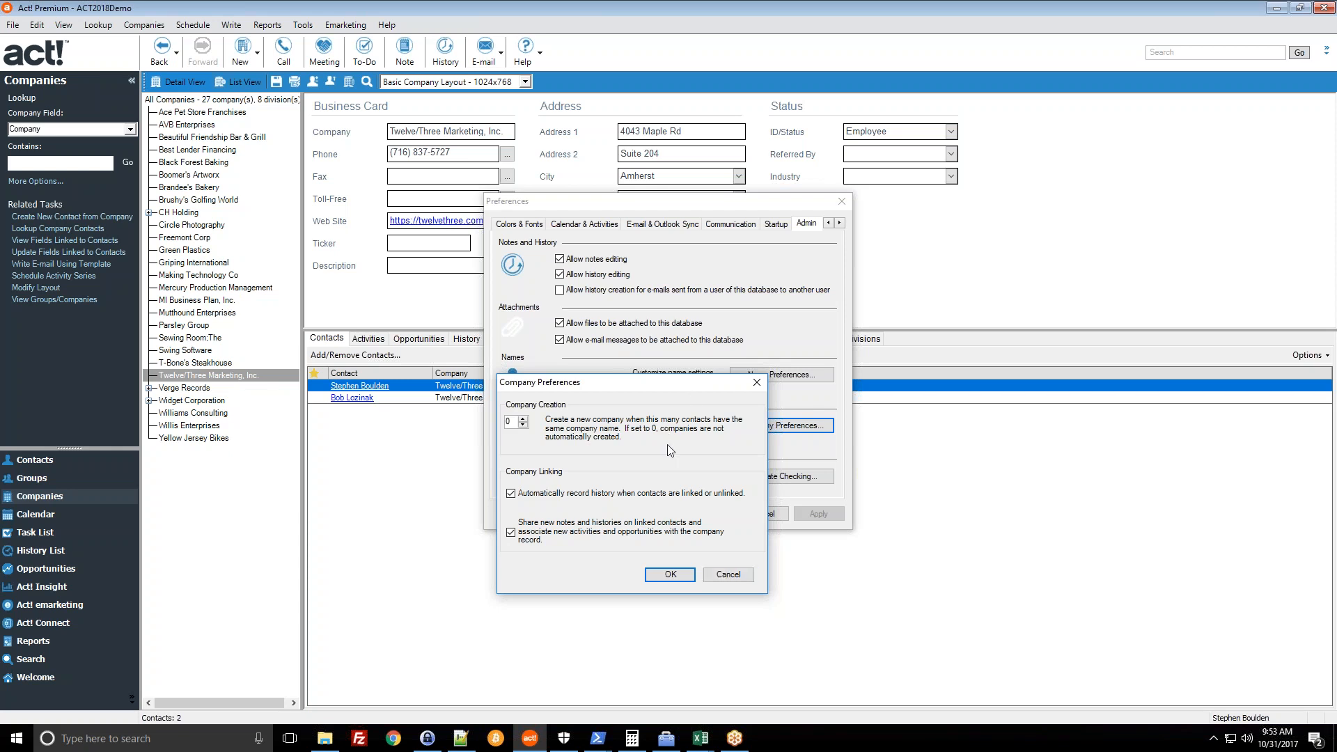
left_click(728, 574)
left_click(711, 515)
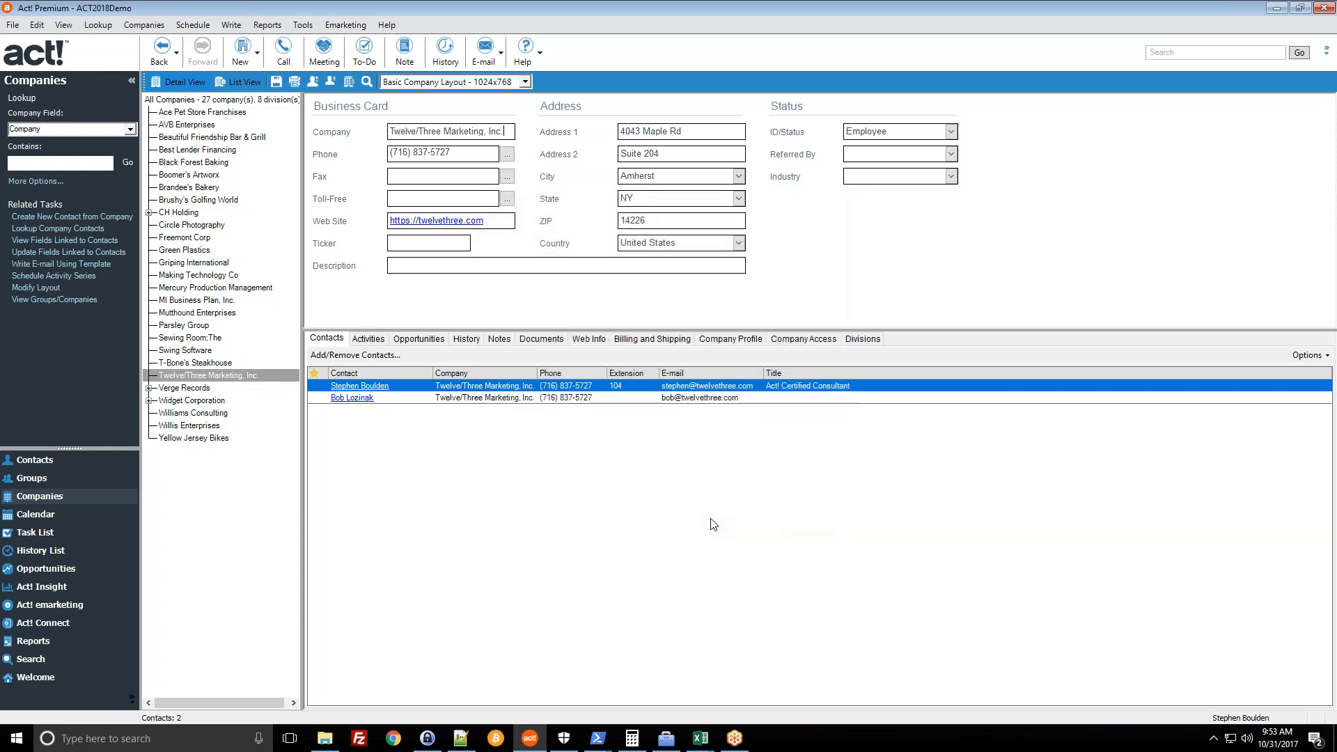